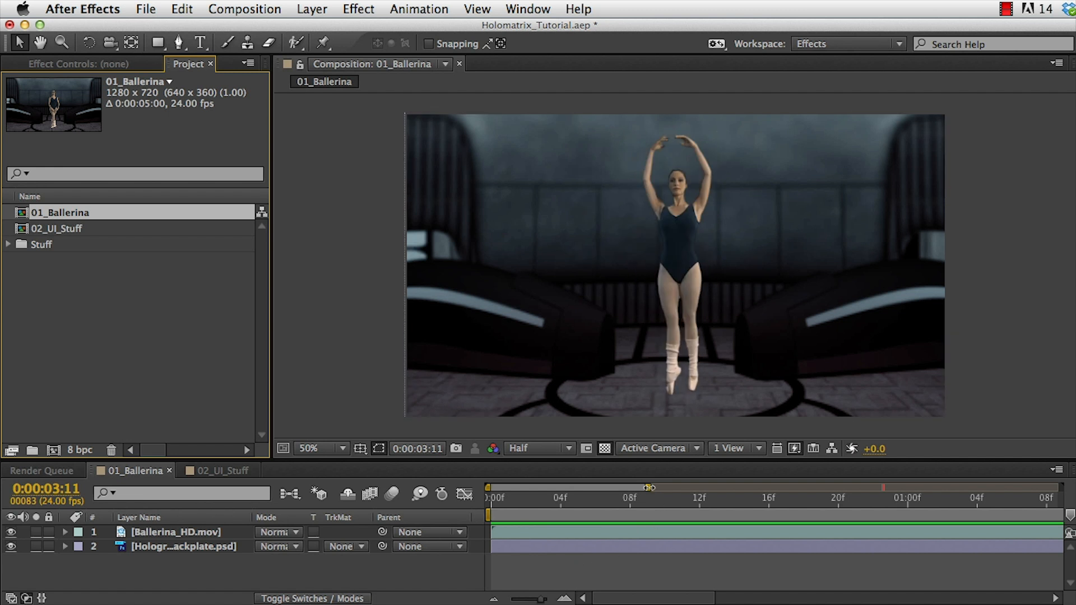
Apply the Holomatrix effect to the Ballerina_HD.mov layer.
drag(649, 488, 919, 488)
drag(930, 525, 1059, 524)
click(183, 533)
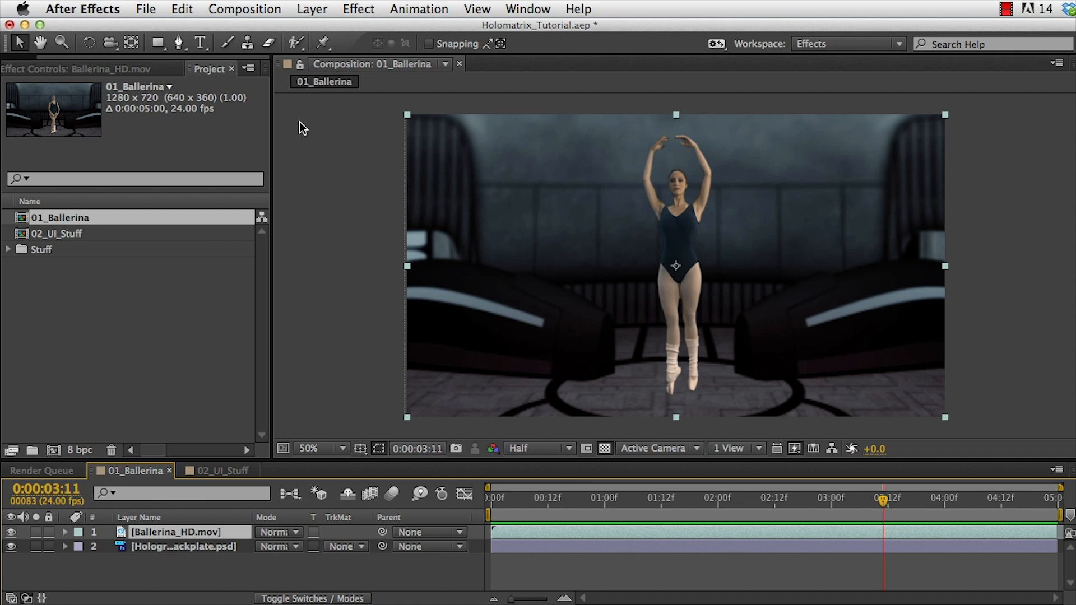
click(357, 9)
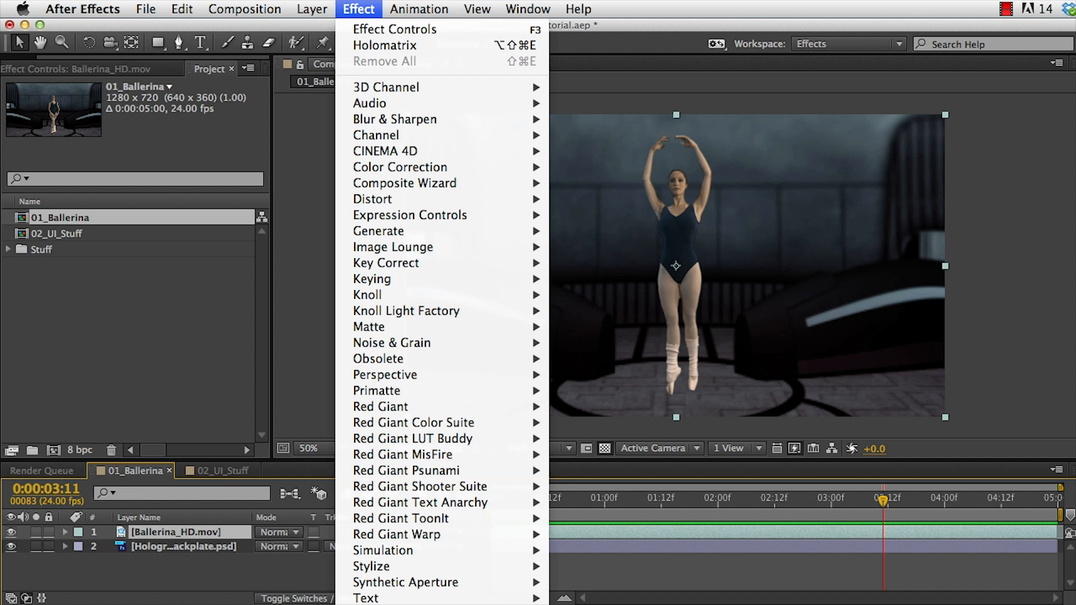
click(385, 45)
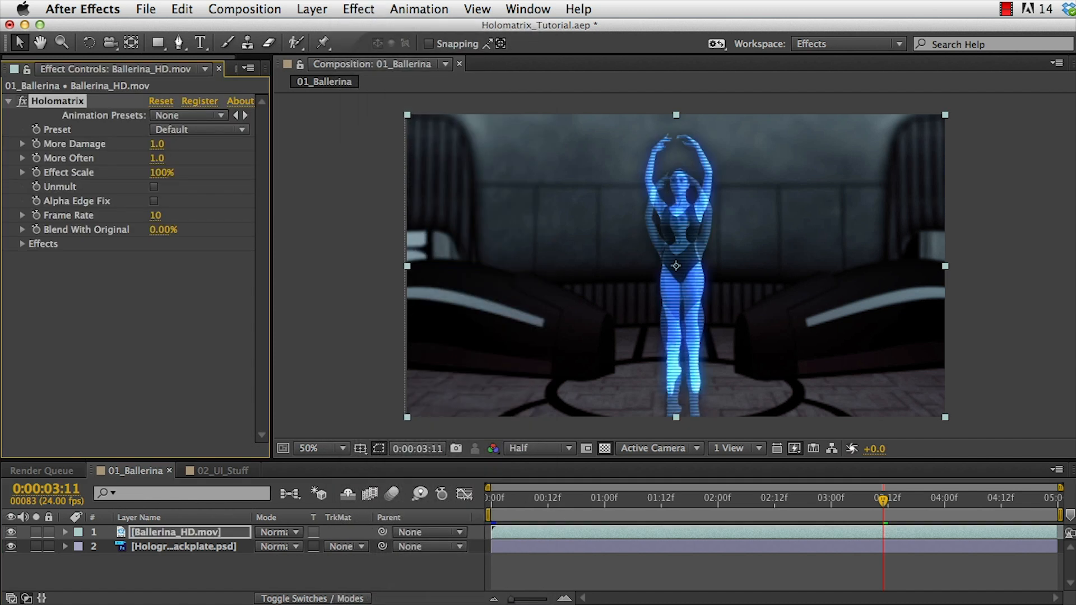
Preview the composition from the first frame.
key(Home)
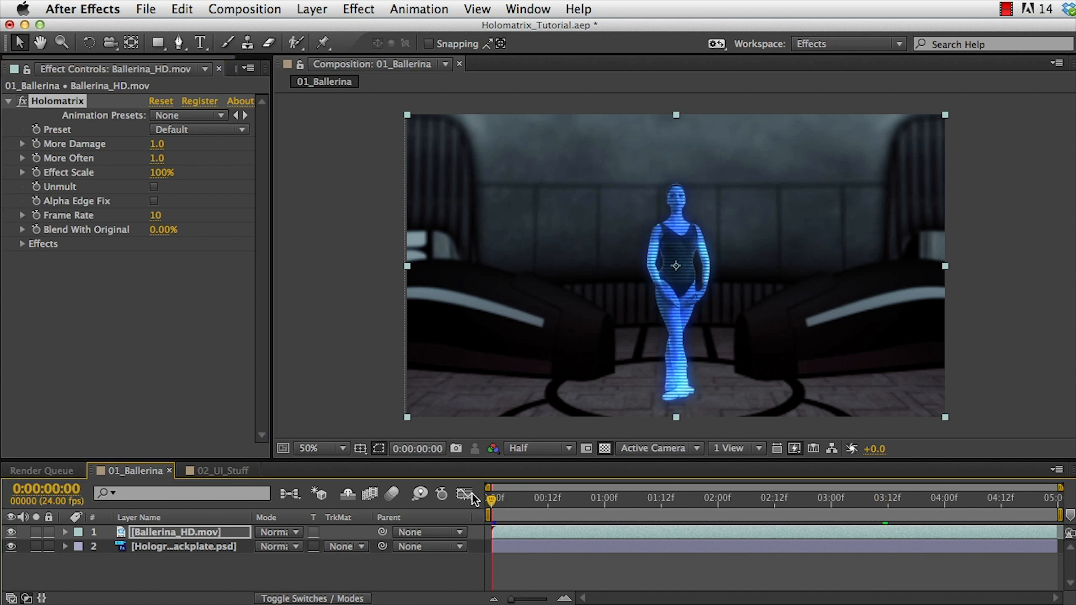
key(KP_0)
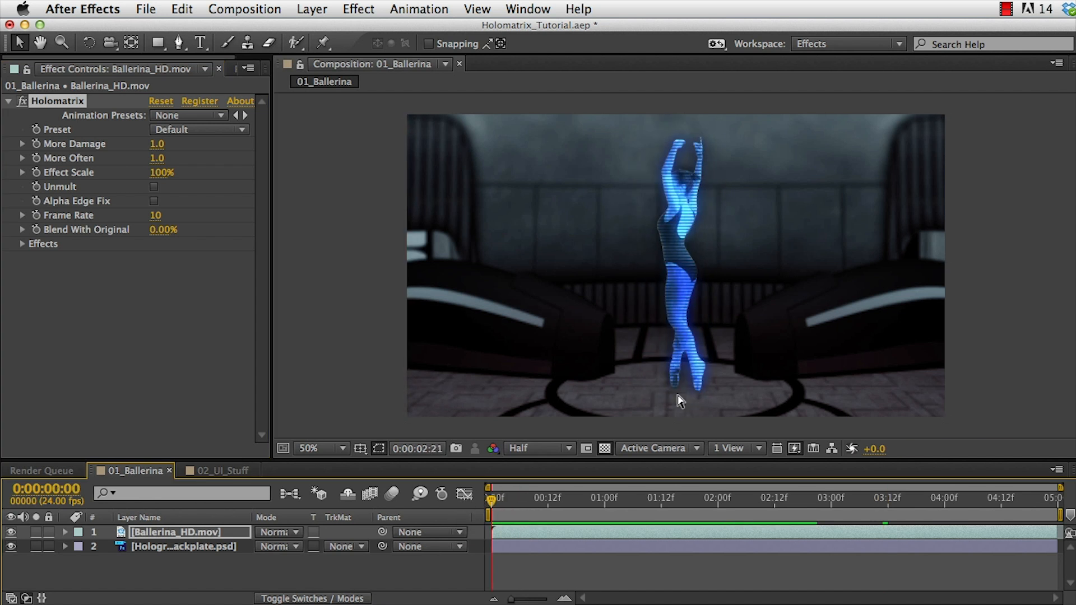
key(space)
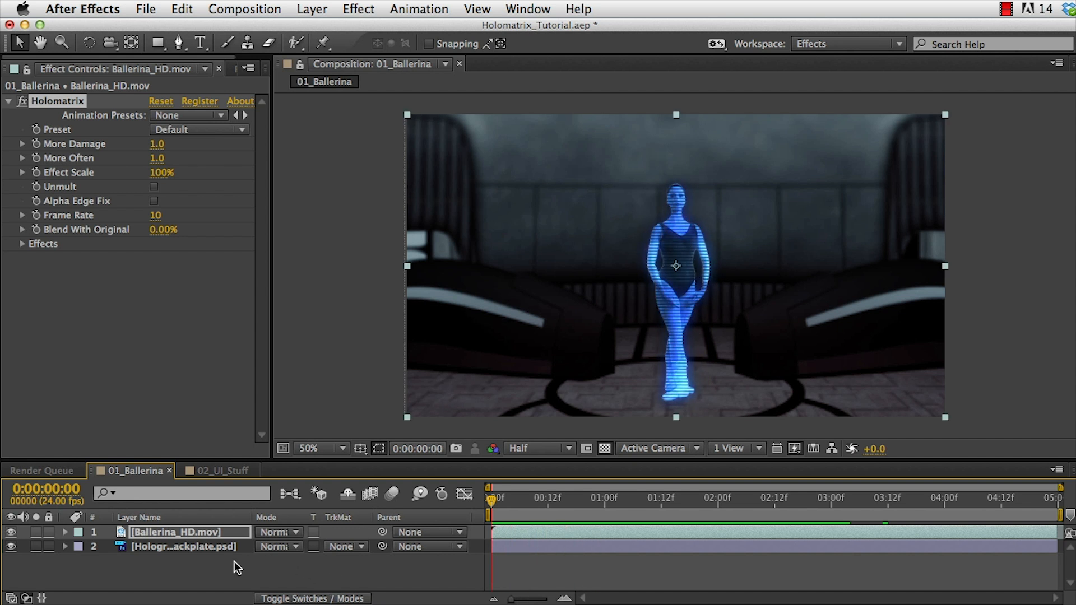
Set the Ballerina_HD.mov layer's blending mode to Add.
click(234, 531)
click(260, 532)
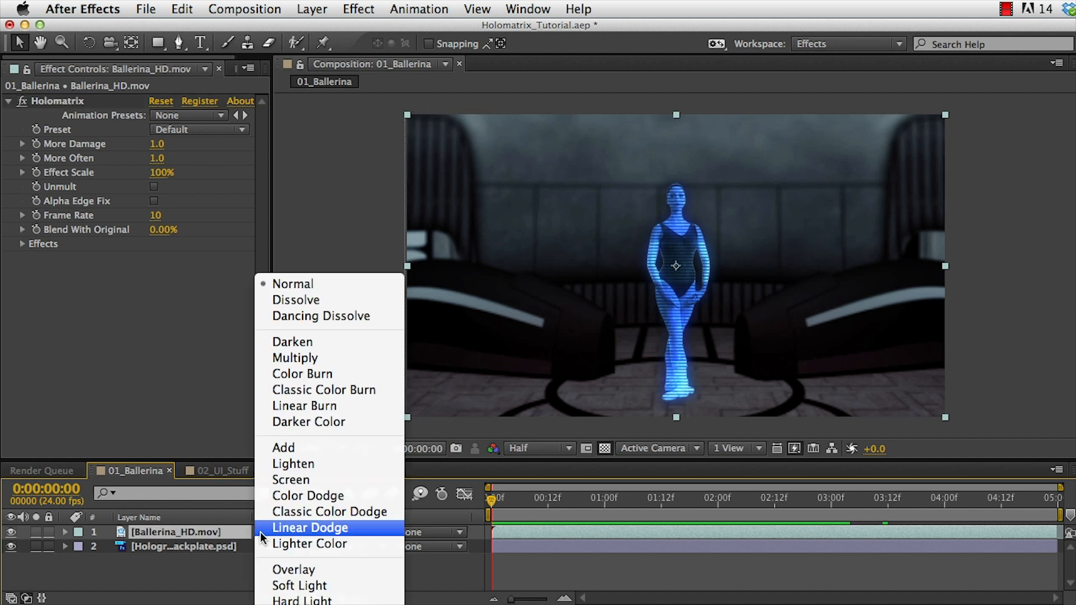
click(280, 448)
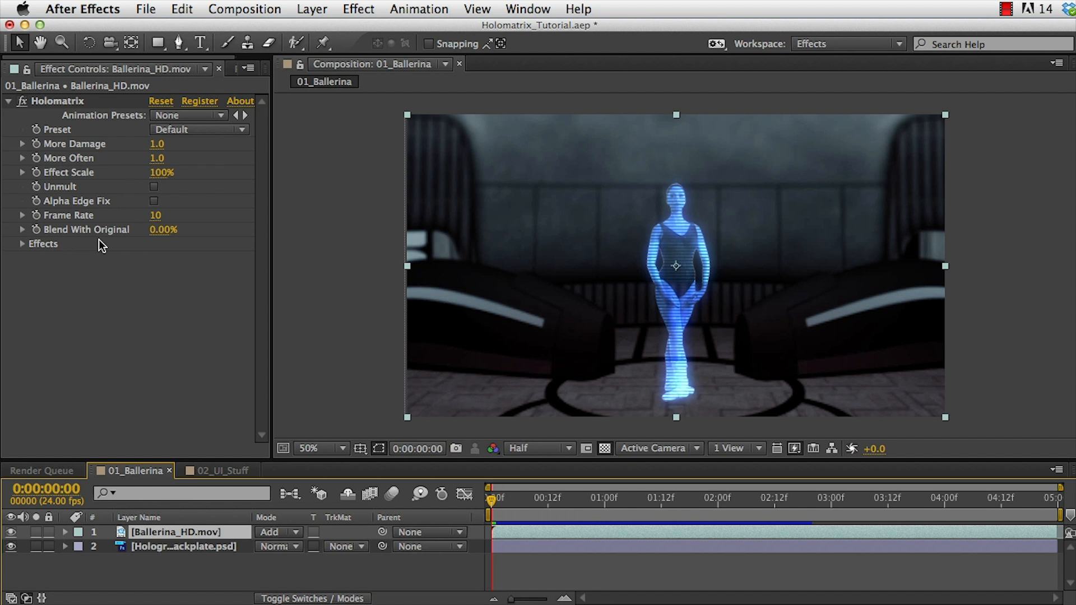
Set the Holomatrix preset to Hologram – Great Reception Blue.
click(164, 130)
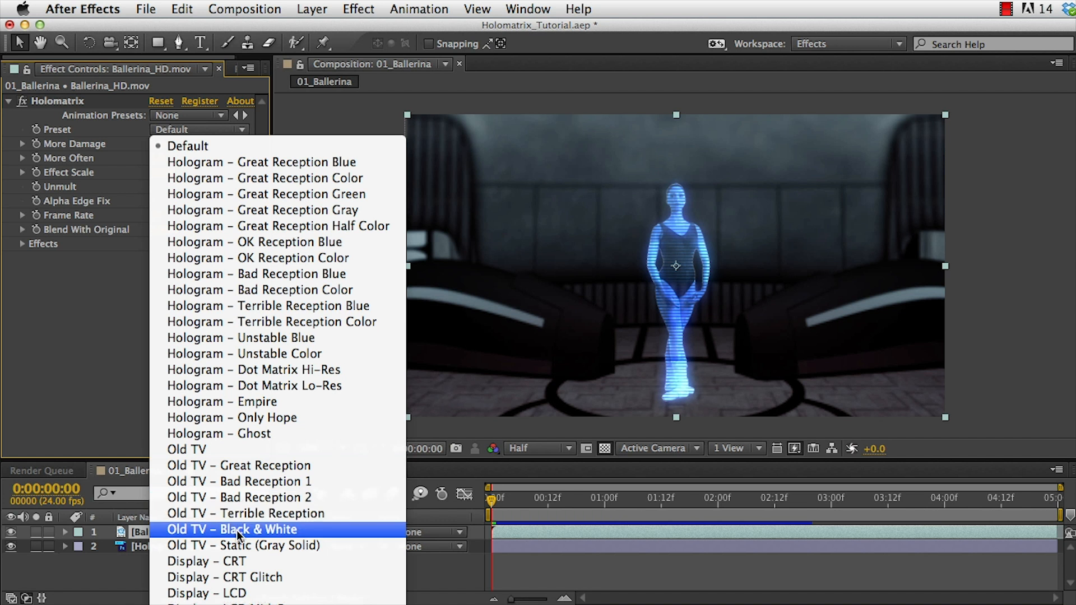
click(87, 303)
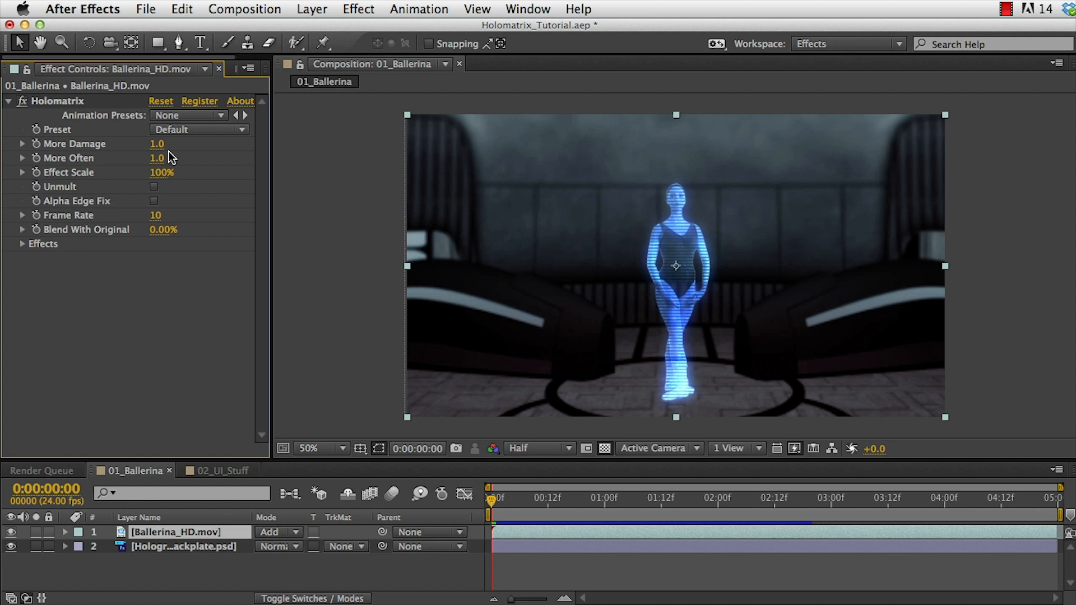
click(176, 129)
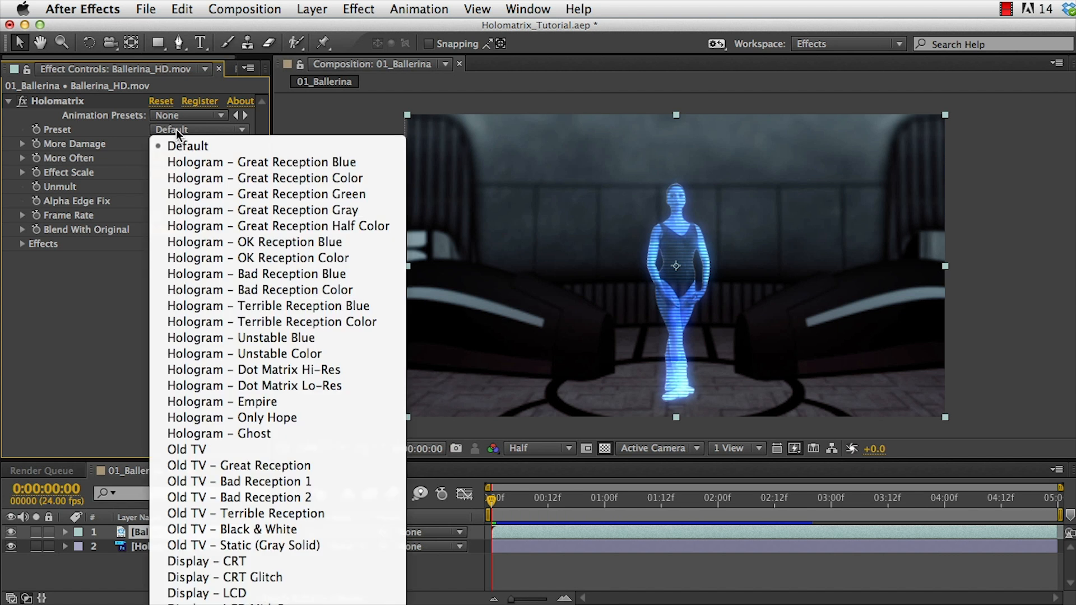
click(191, 163)
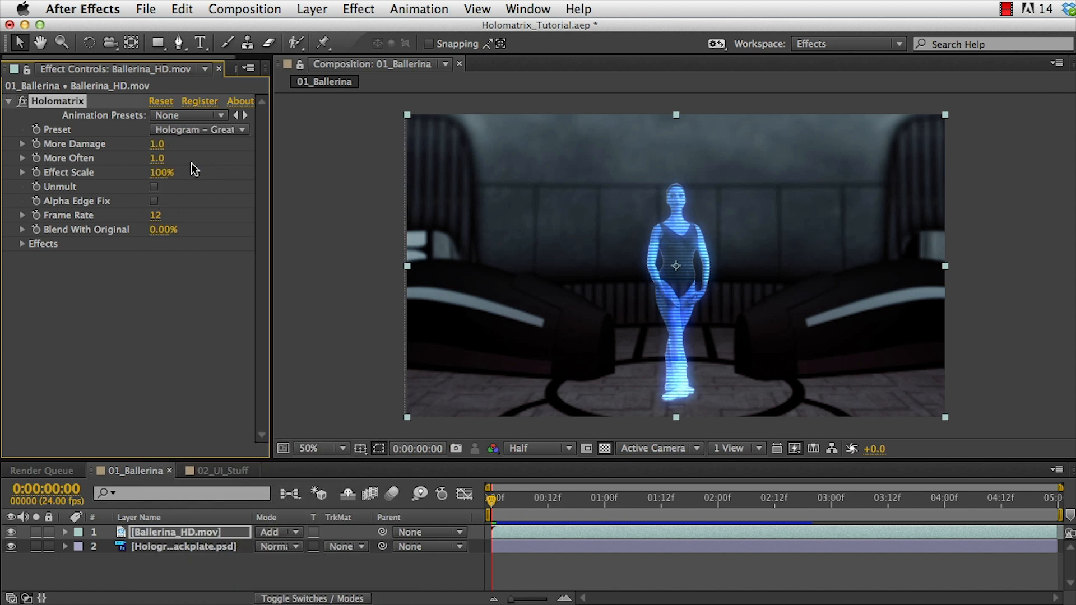
Preview the hologram result in the composition.
click(539, 563)
key(space)
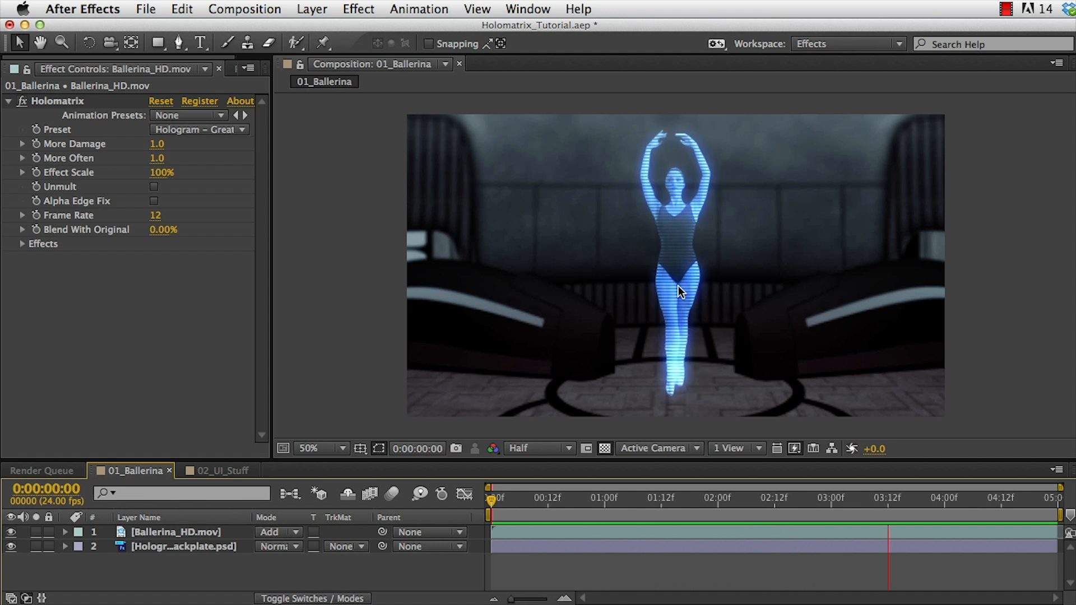
key(space)
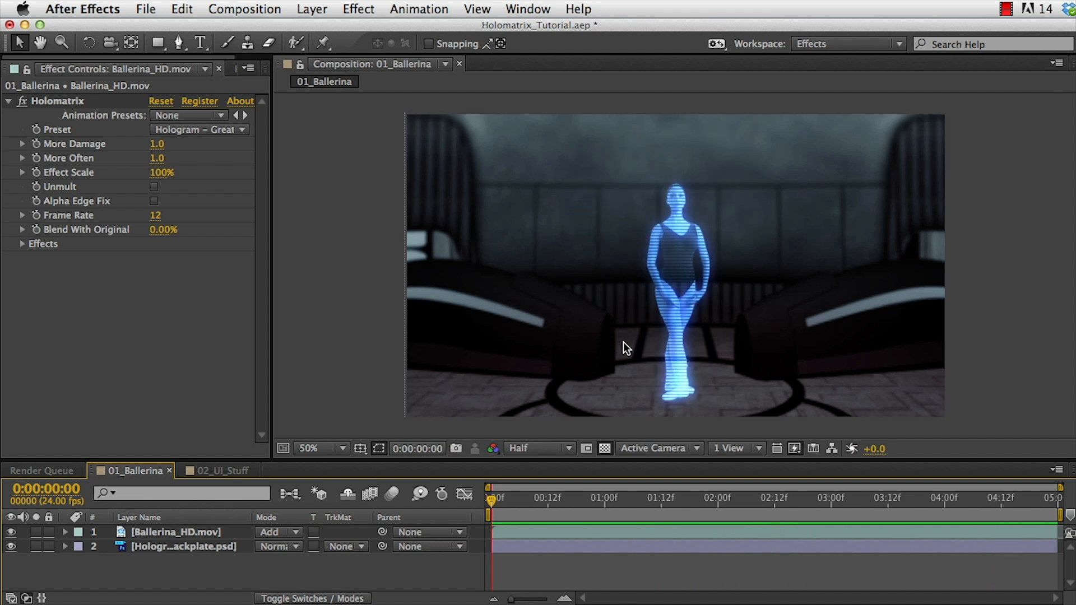
Switch the Holomatrix preset to Hologram – OK Reception Color.
click(194, 130)
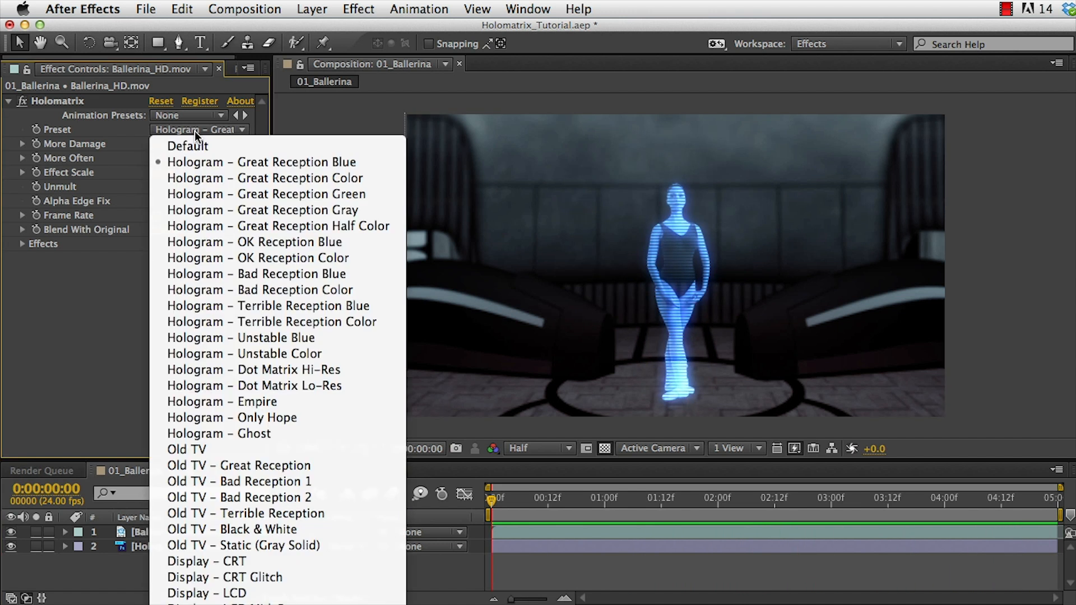
click(223, 255)
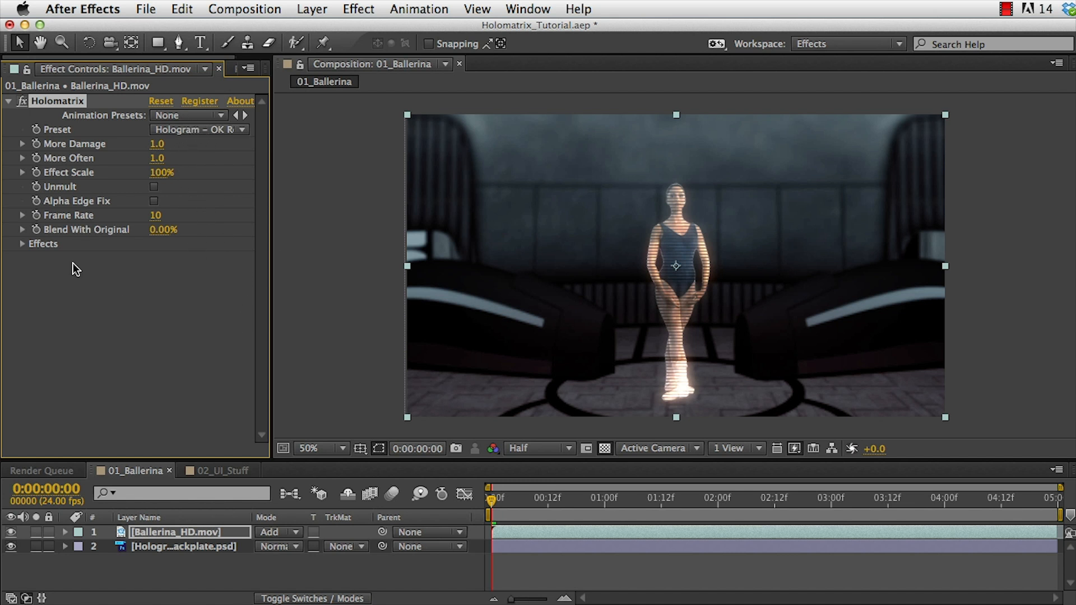
Inspect the Holomatrix Effects settings group and preview the composition.
click(21, 244)
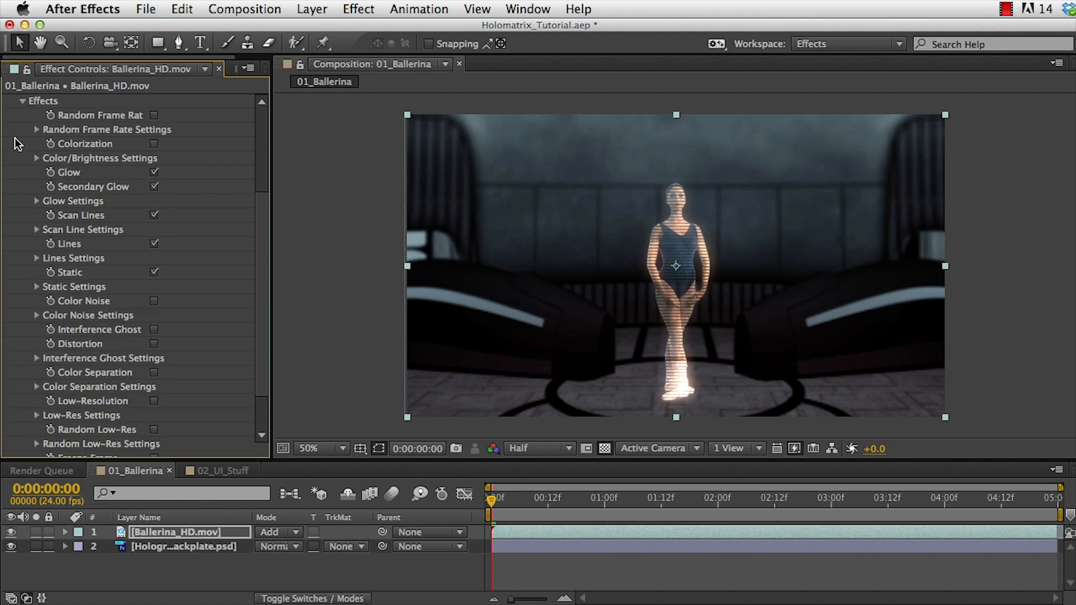
click(22, 102)
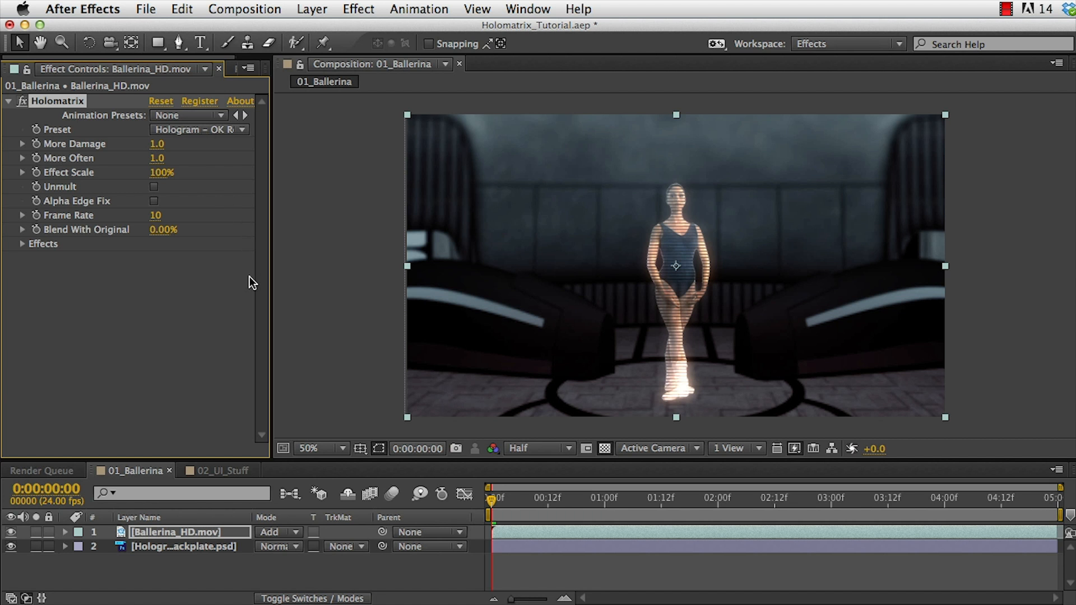
key(space)
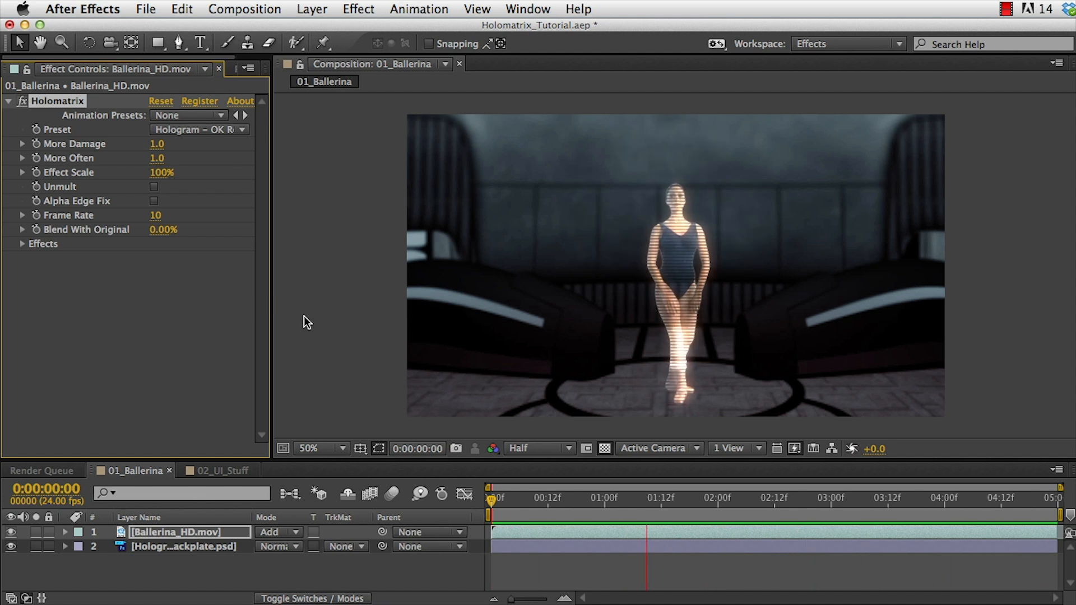
key(space)
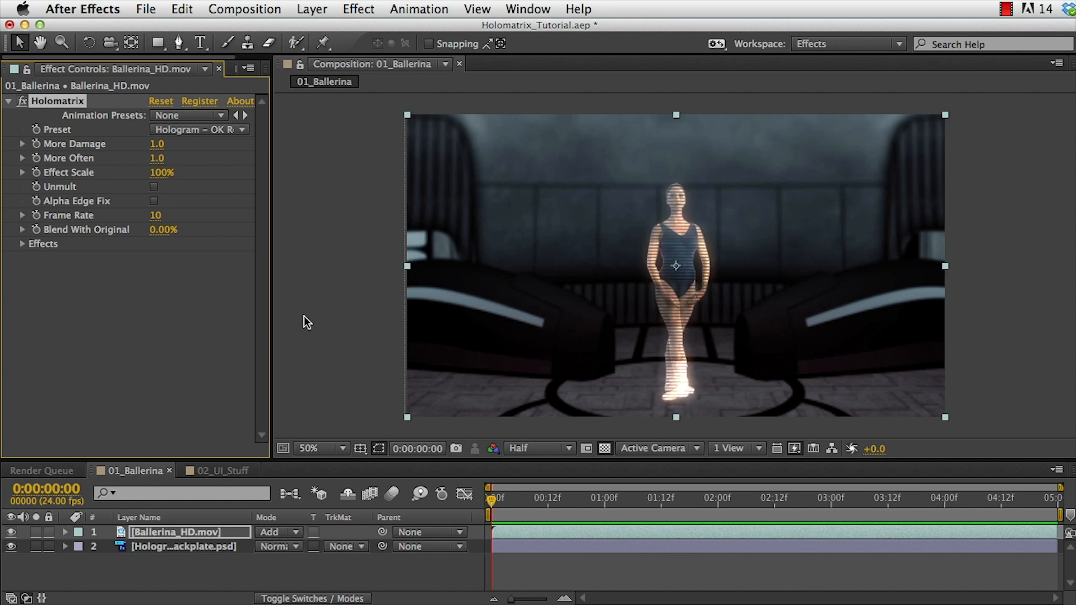
Switch the preset to Hologram – Unstable Blue and preview it.
click(196, 130)
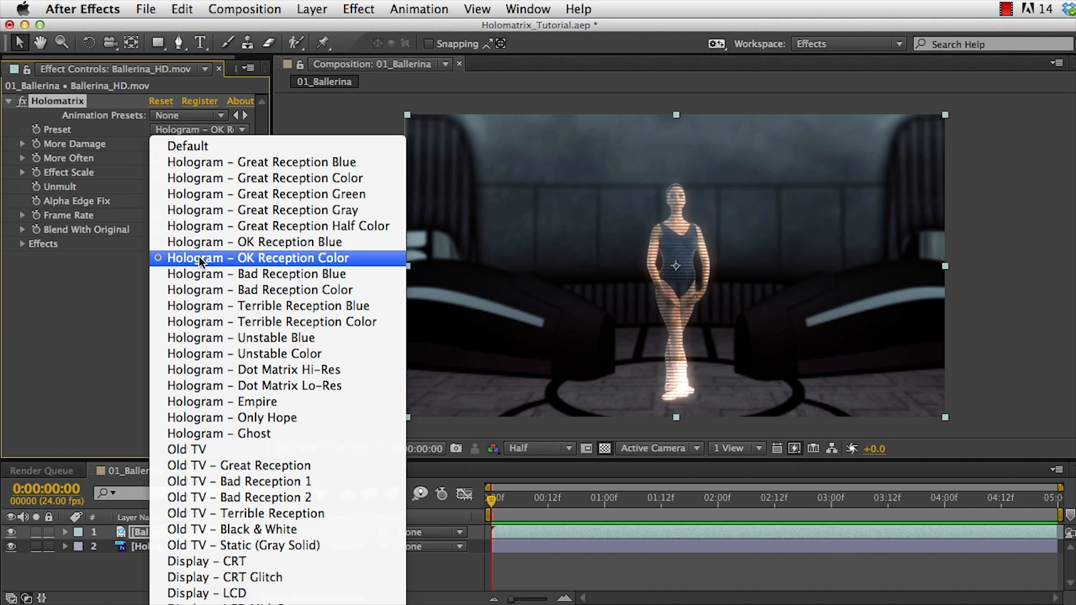
click(214, 339)
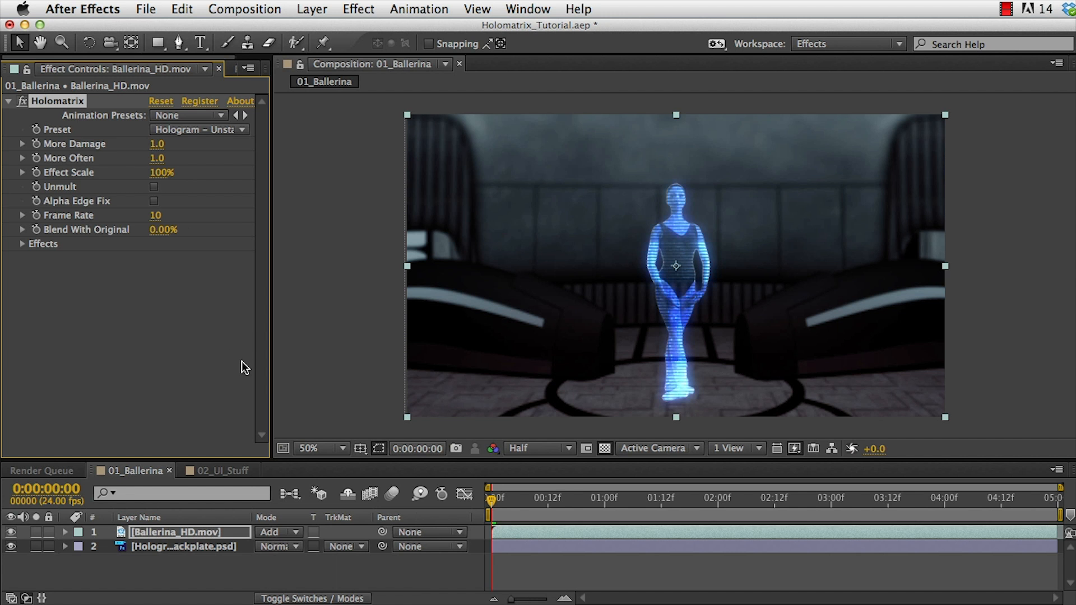
click(302, 564)
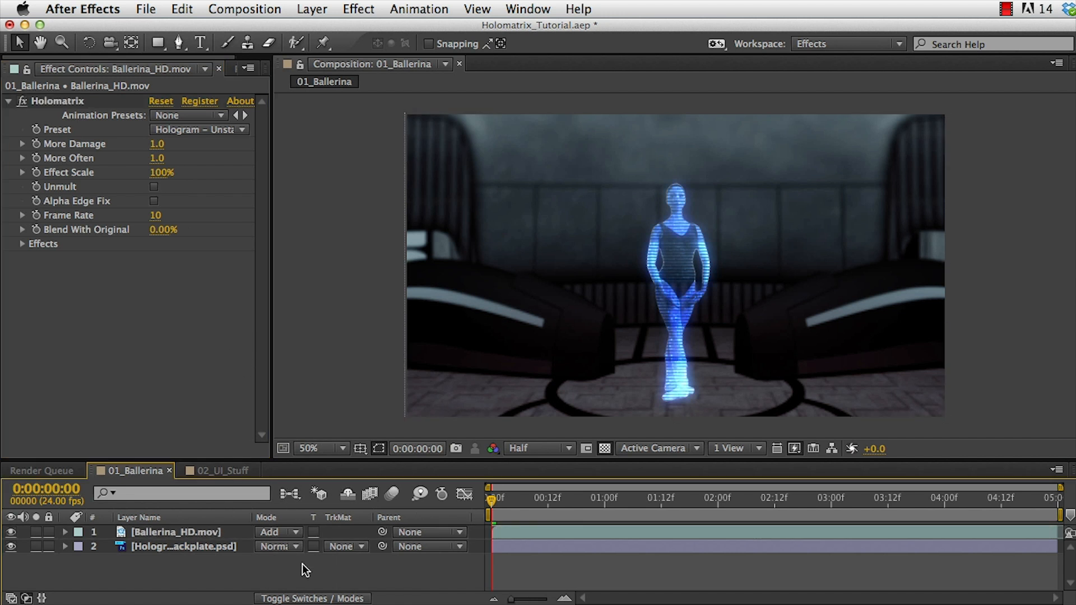
key(space)
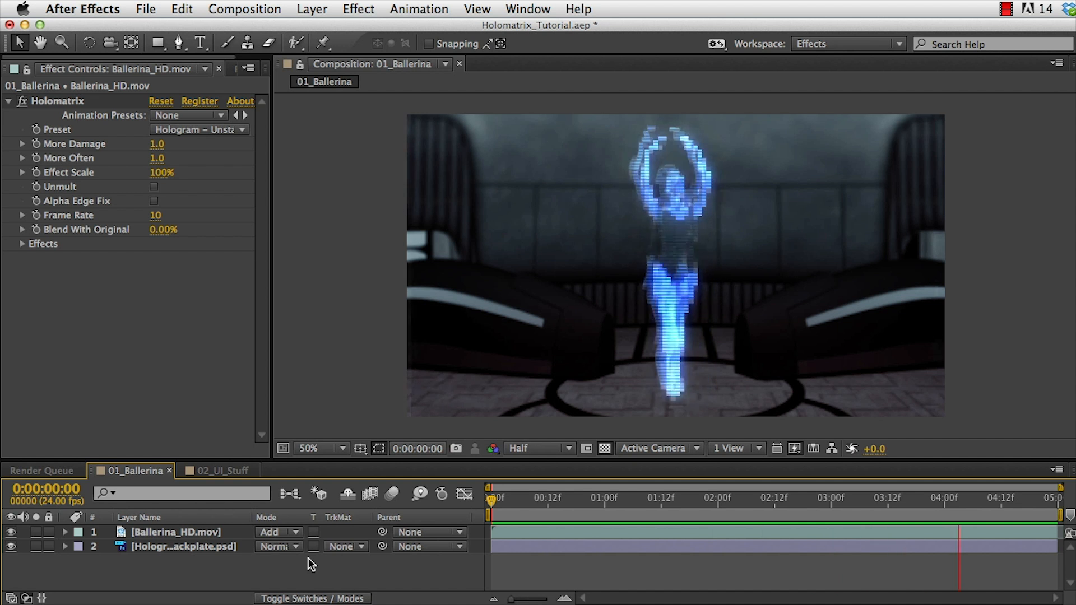
Switch the preset to Hologram – Ghost and preview it from near the start.
click(196, 129)
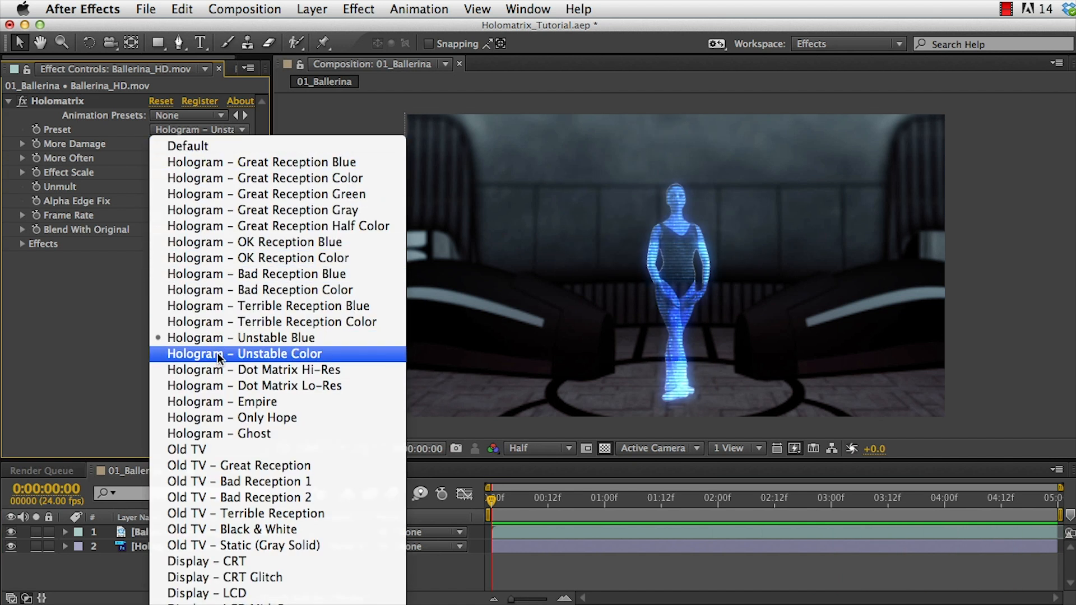
click(221, 429)
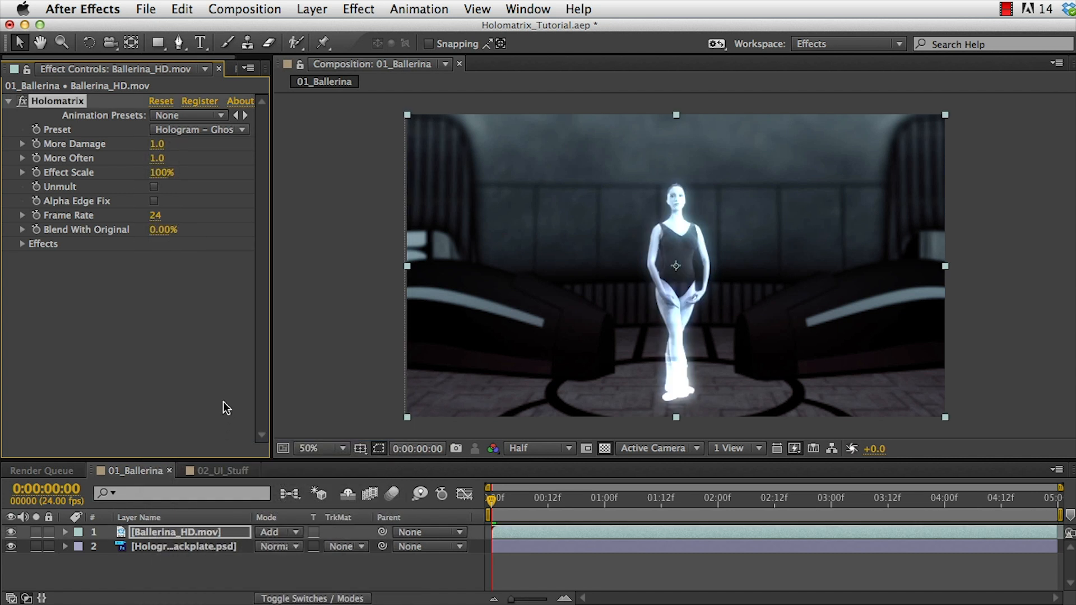
drag(521, 497, 452, 492)
key(KP_0)
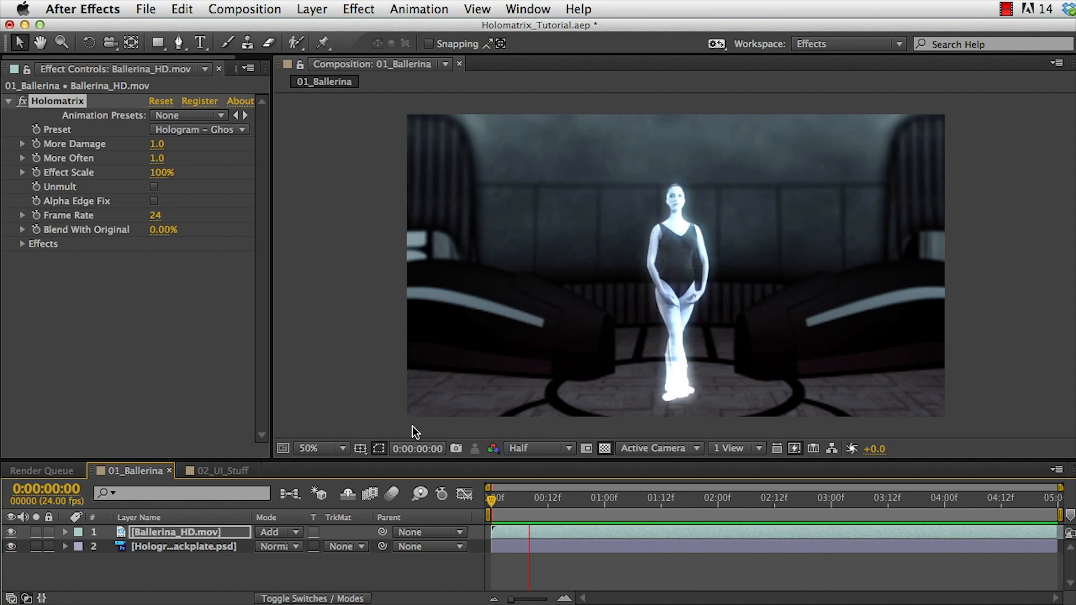
key(space)
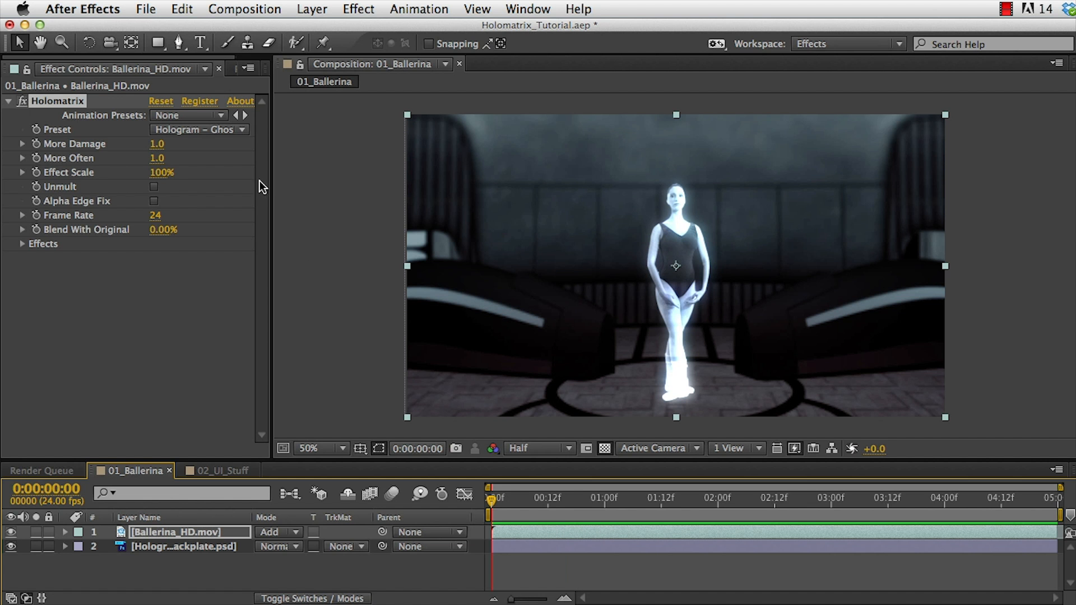
Apply the Hologram – Dot Matrix Hi-Res preset and preview it.
click(187, 129)
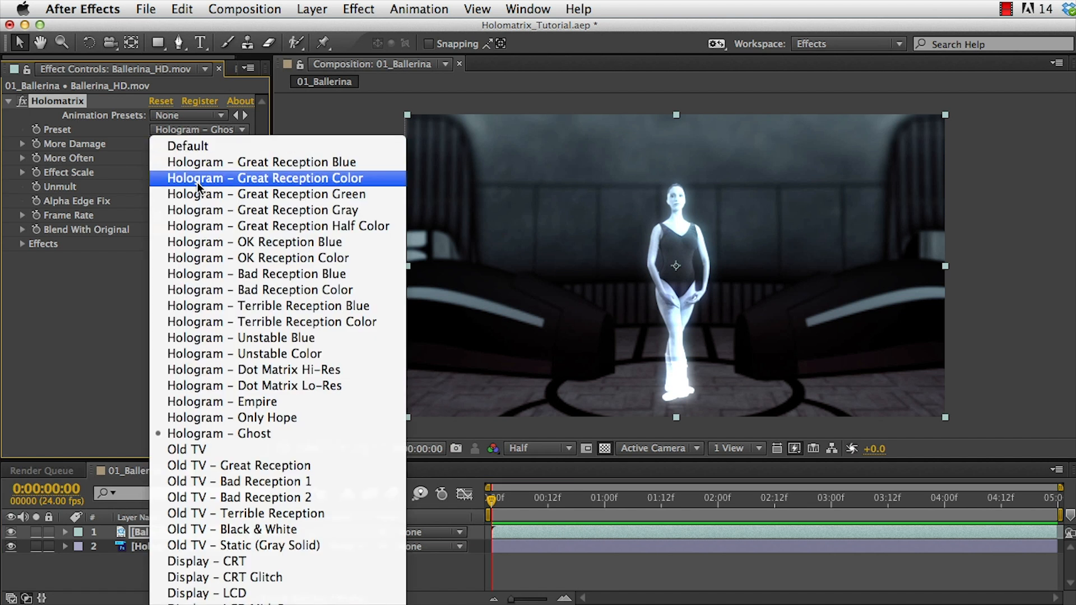
click(227, 371)
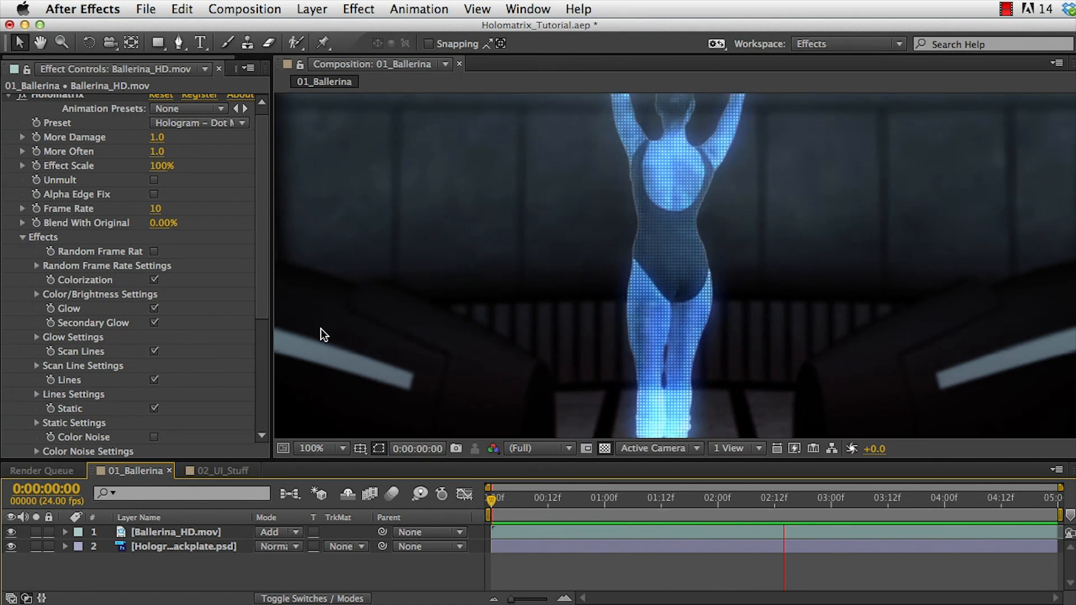
key(space)
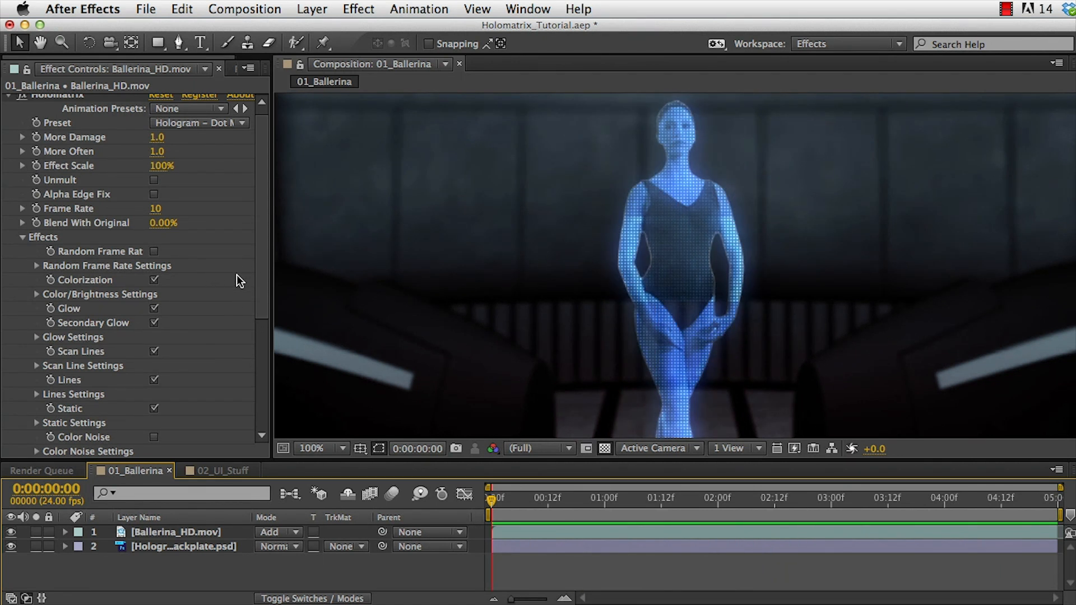
Expand the Scan Line Settings and review the Scan Line Direction options.
drag(260, 278, 257, 297)
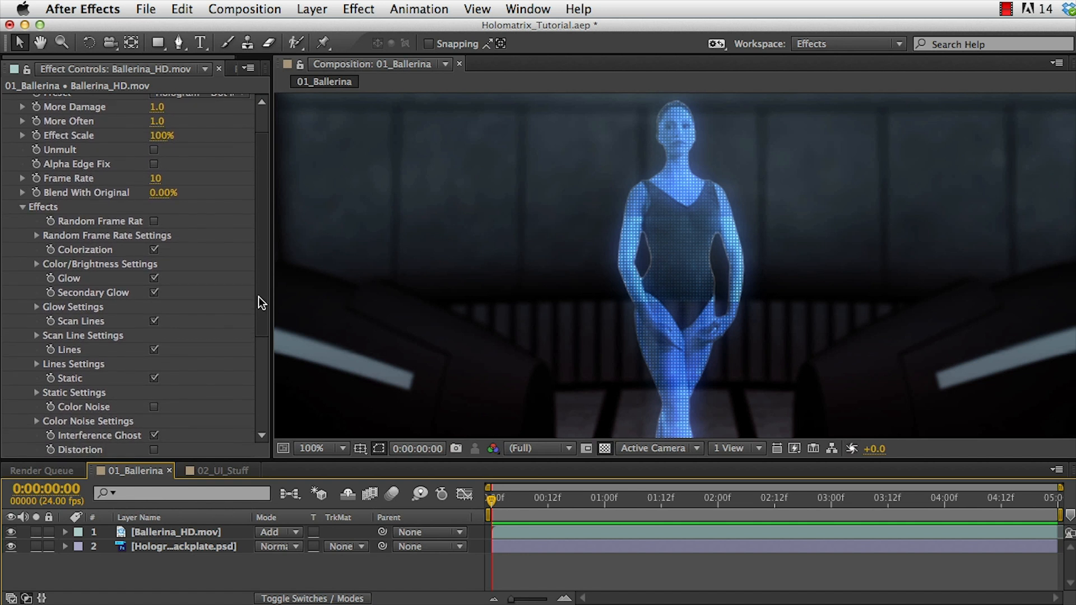
drag(258, 297, 258, 300)
click(37, 332)
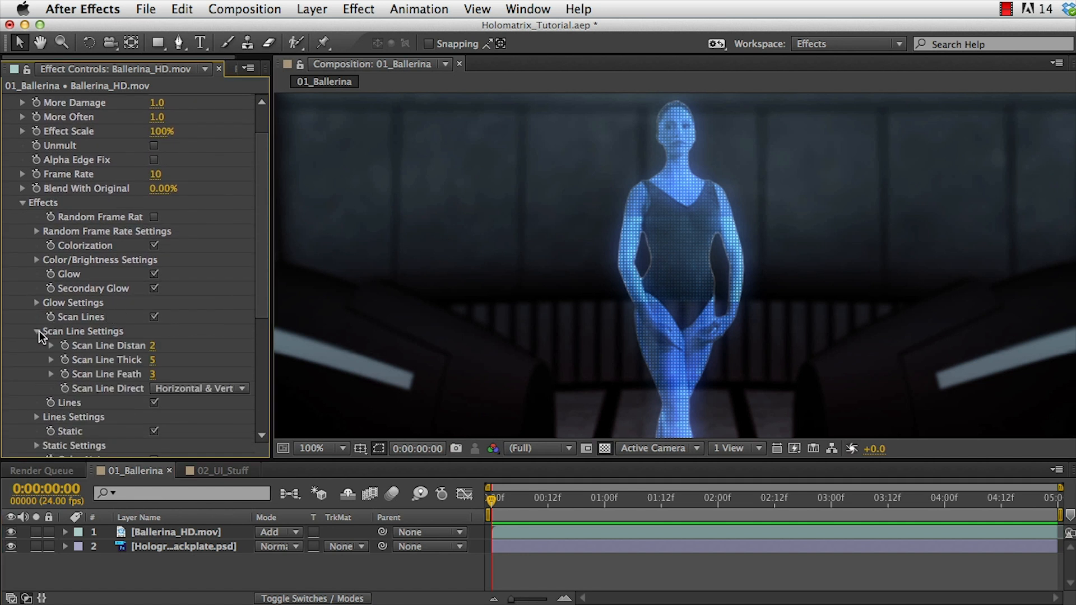
click(220, 388)
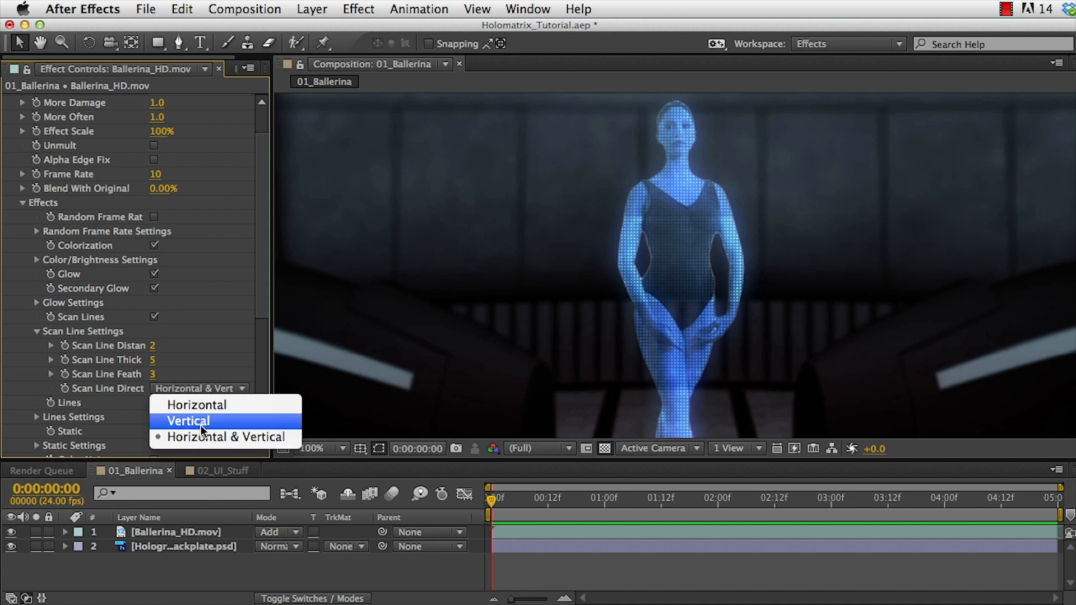
click(8, 347)
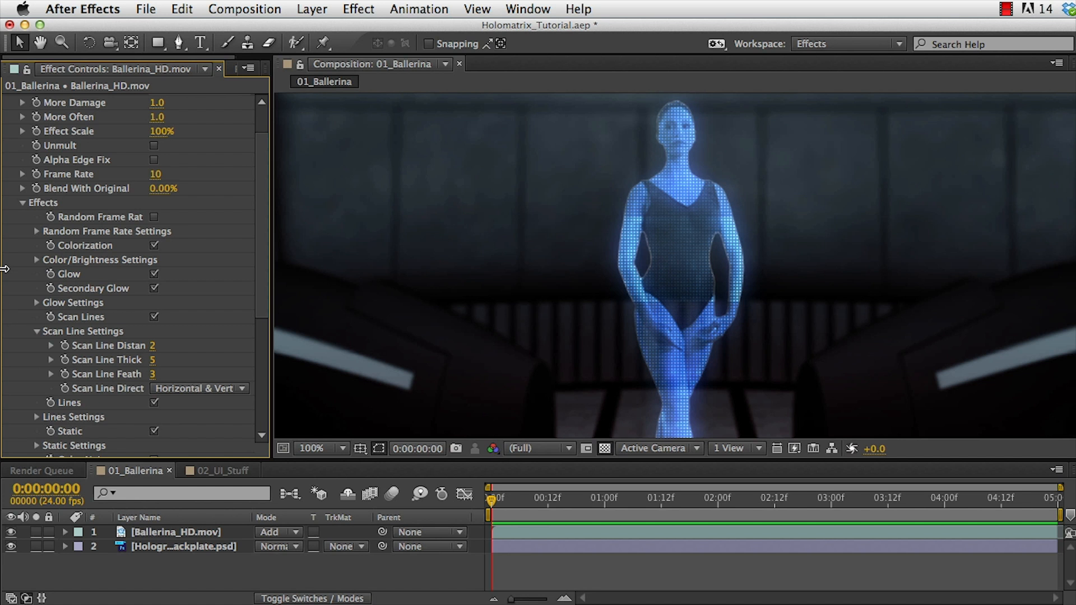
Enable Alpha Edge Fix and raise More Damage and More Often to 3.0 on the Holomatrix effect.
scroll(10, 297, up, 3)
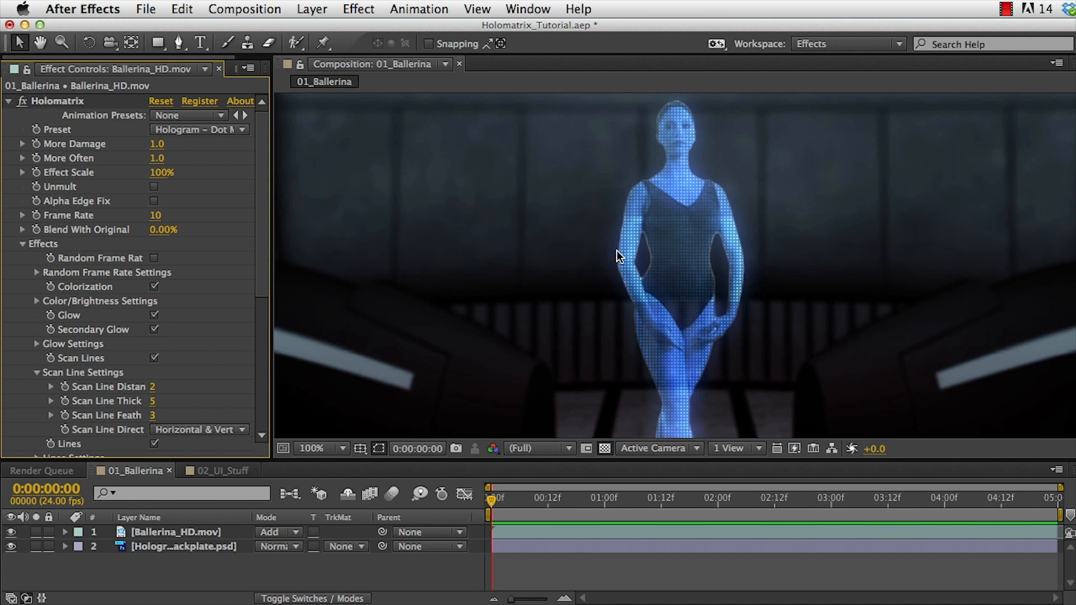
click(154, 200)
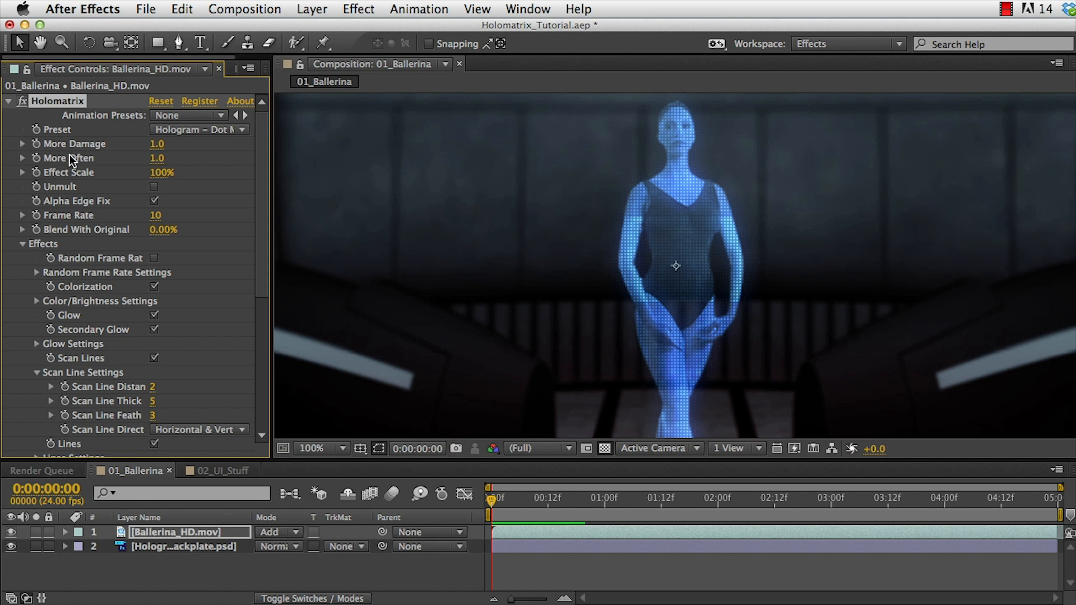
drag(158, 145, 424, 145)
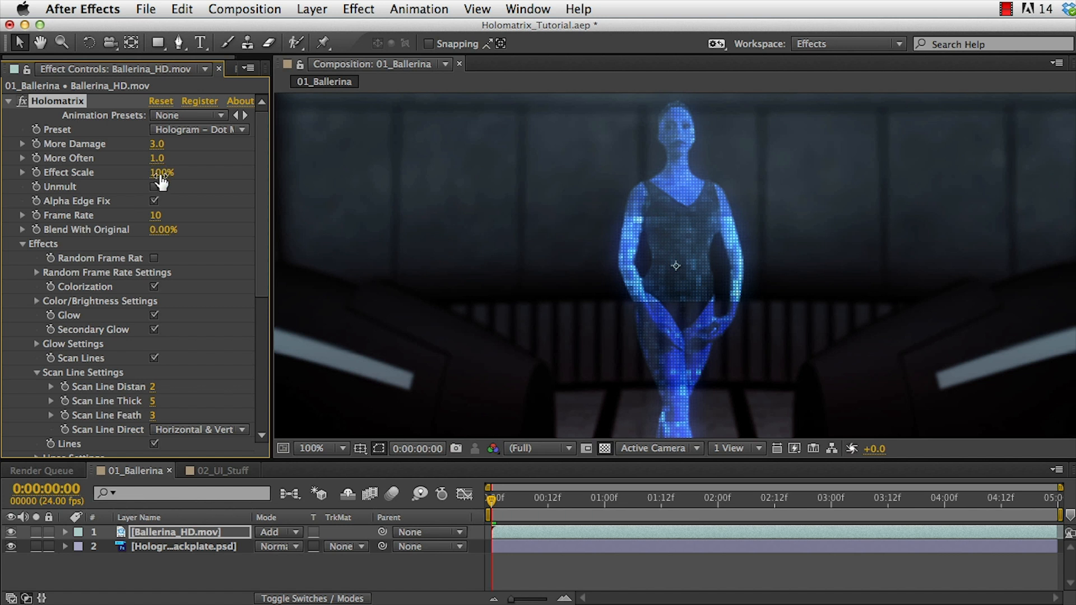
drag(156, 158, 452, 168)
Turn on the Low-Resolution effect in the Holomatrix effects list.
drag(257, 186, 261, 386)
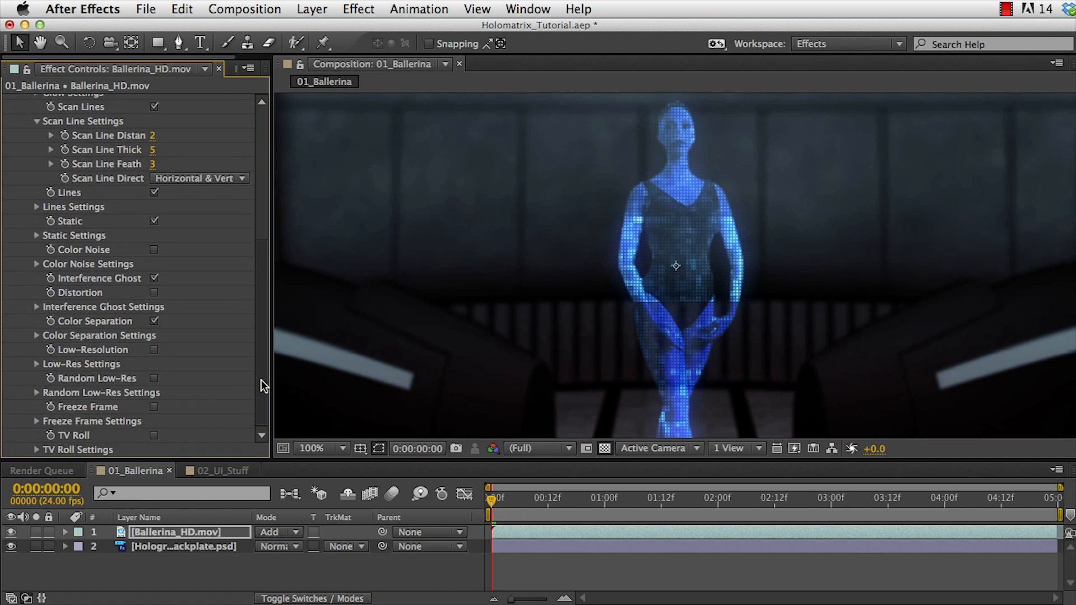
click(153, 350)
drag(259, 338, 262, 176)
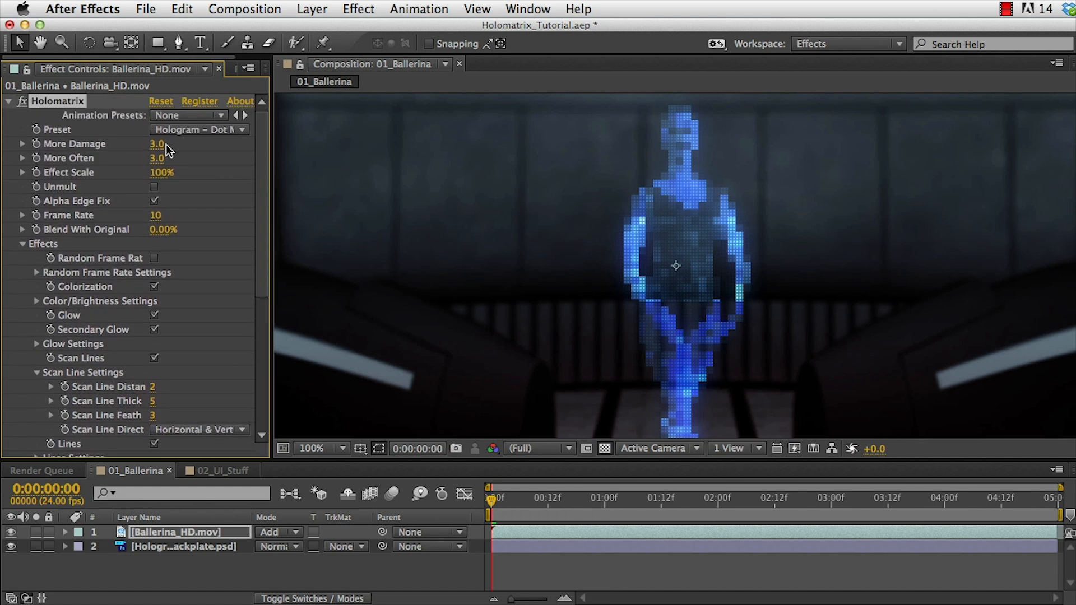
Reset the Holomatrix effect on the ballerina layer to its default settings.
drag(161, 150, 12, 135)
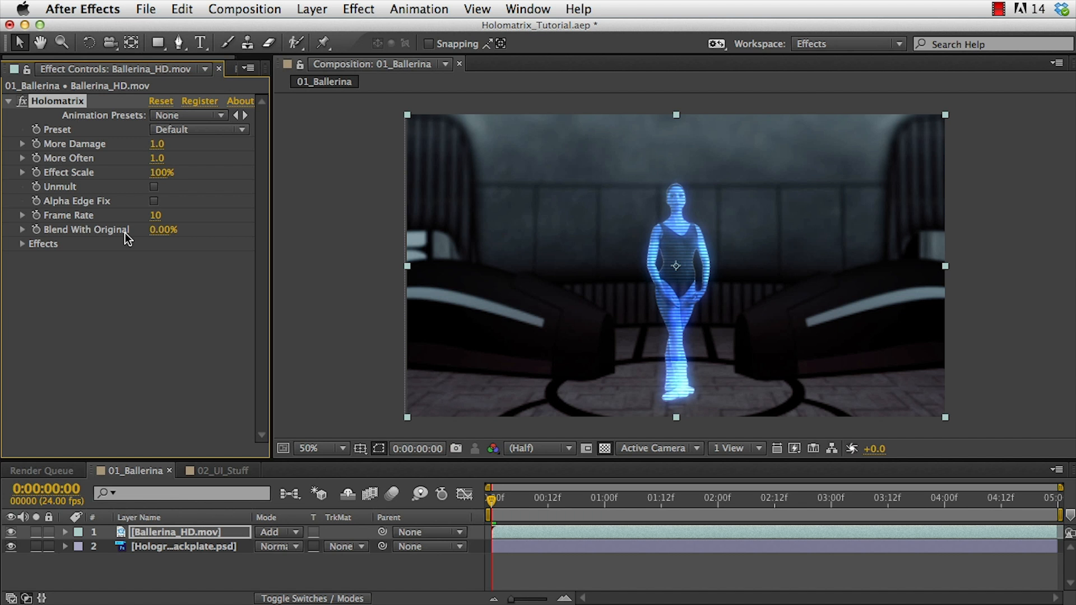
drag(160, 240, 124, 238)
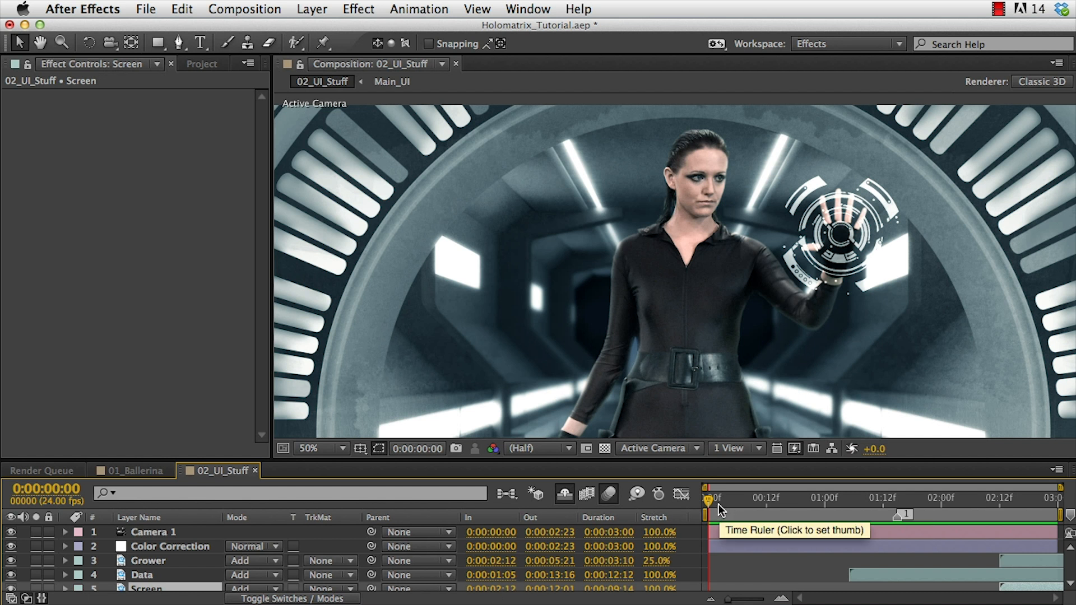
Preview the 02_UI_Stuff composition and orbit a custom 3D view to inspect its layers before returning to Camera 1.
key(KP_0)
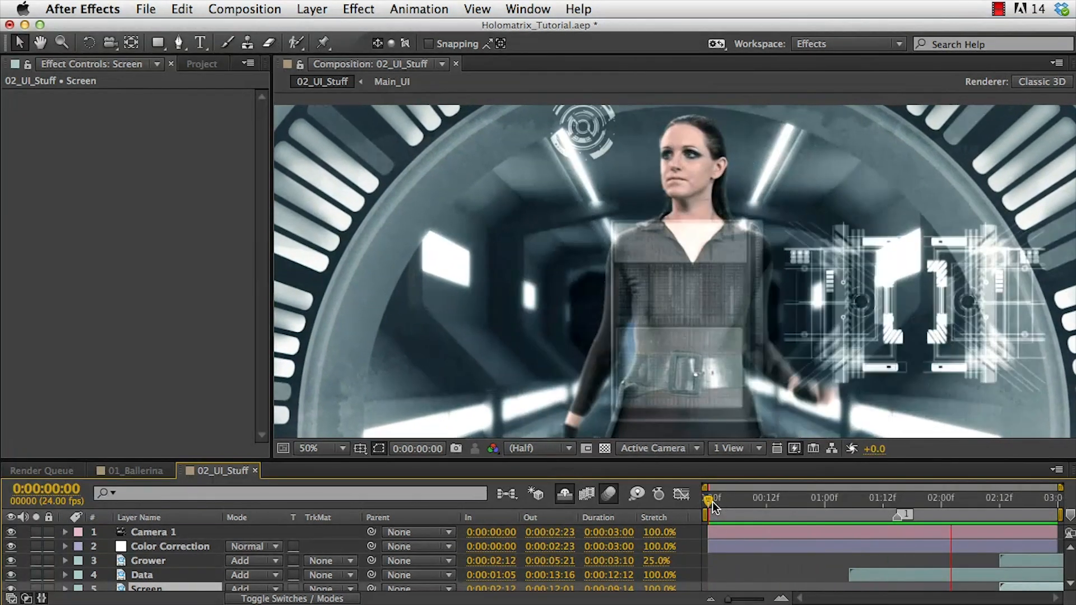
key(space)
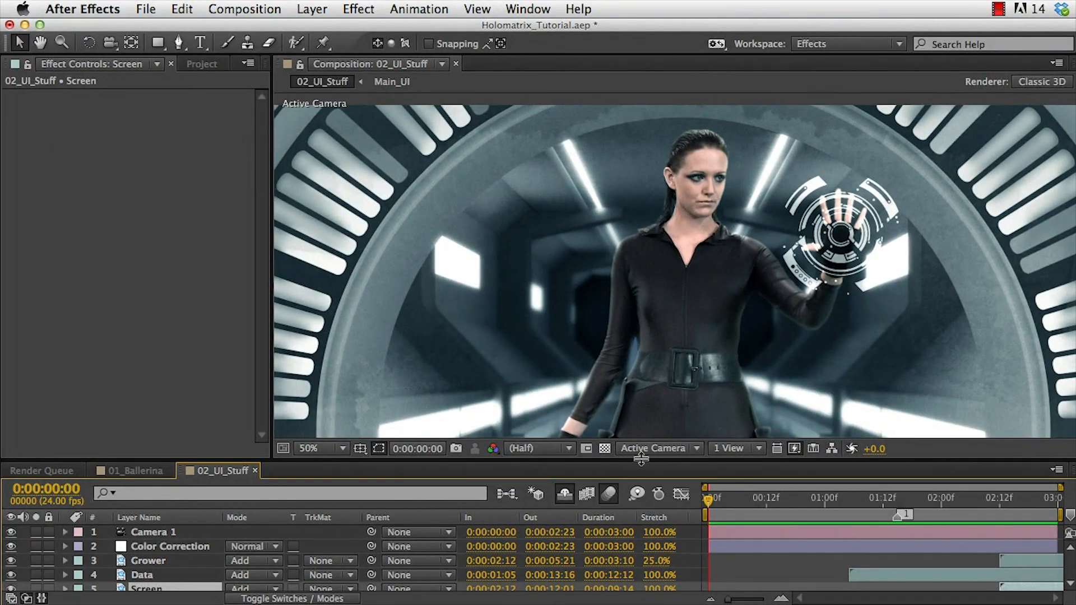
click(653, 450)
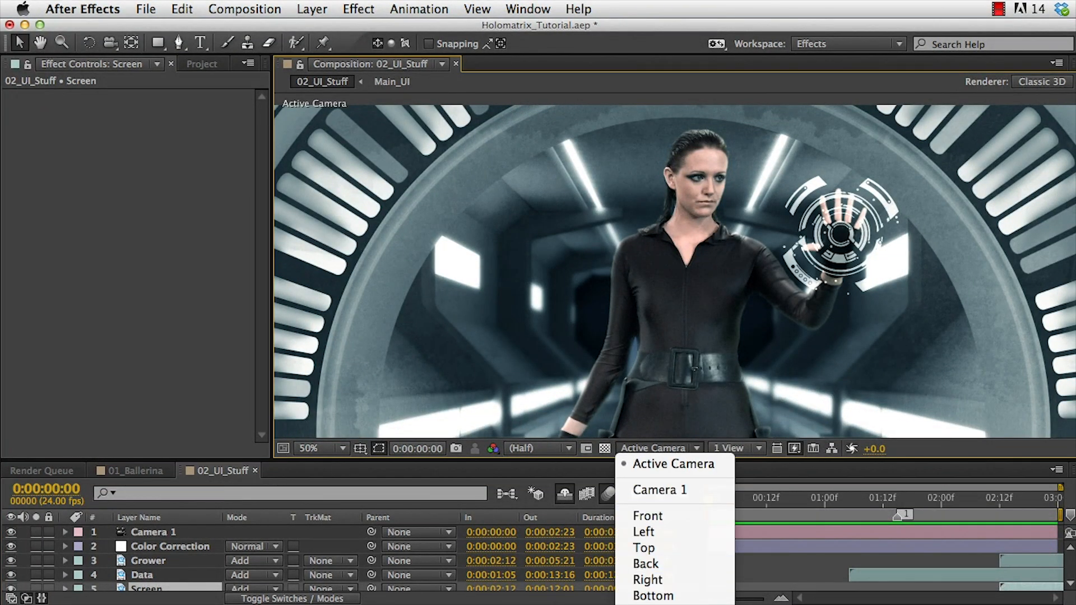
click(656, 519)
key(c)
drag(684, 335, 541, 288)
drag(741, 498, 911, 506)
drag(690, 372, 815, 365)
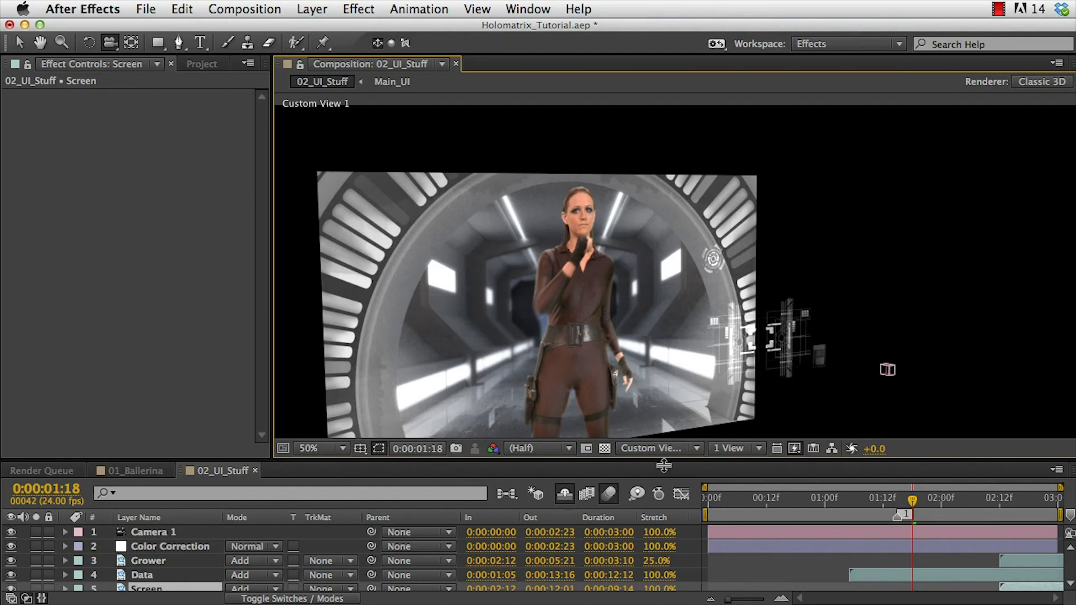
click(671, 450)
click(673, 489)
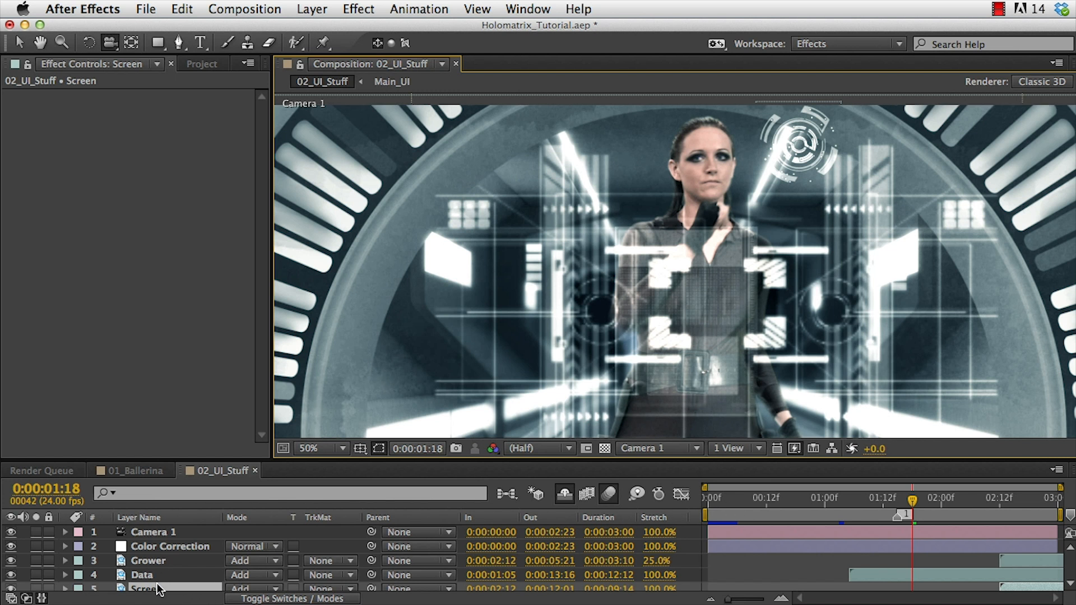
Apply the Holomatrix effect to the Main UI layer and preview the result.
drag(317, 458, 317, 431)
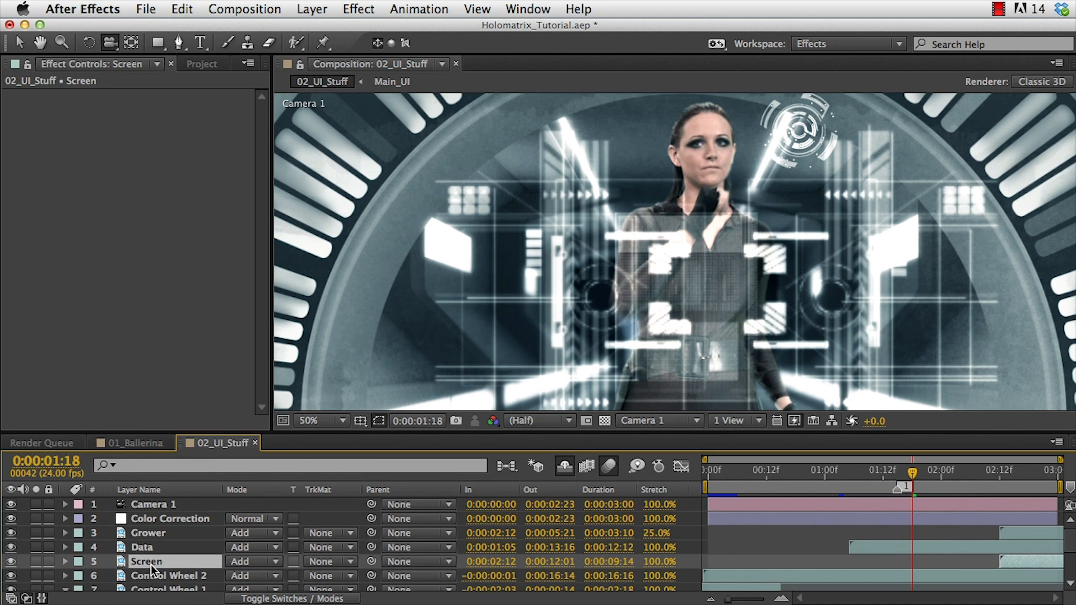
scroll(150, 564, down, 3)
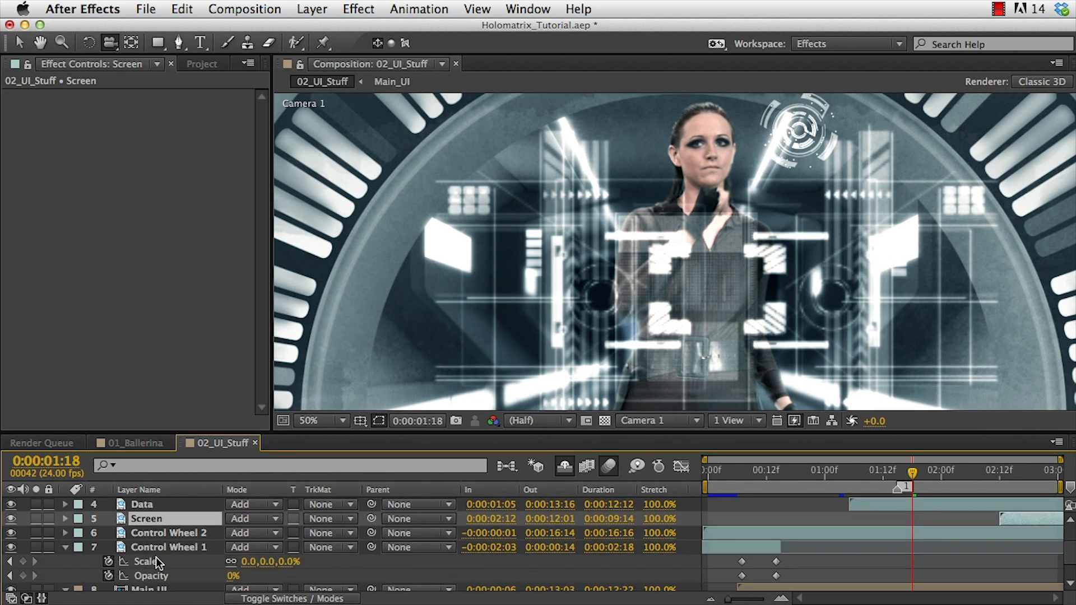
click(167, 589)
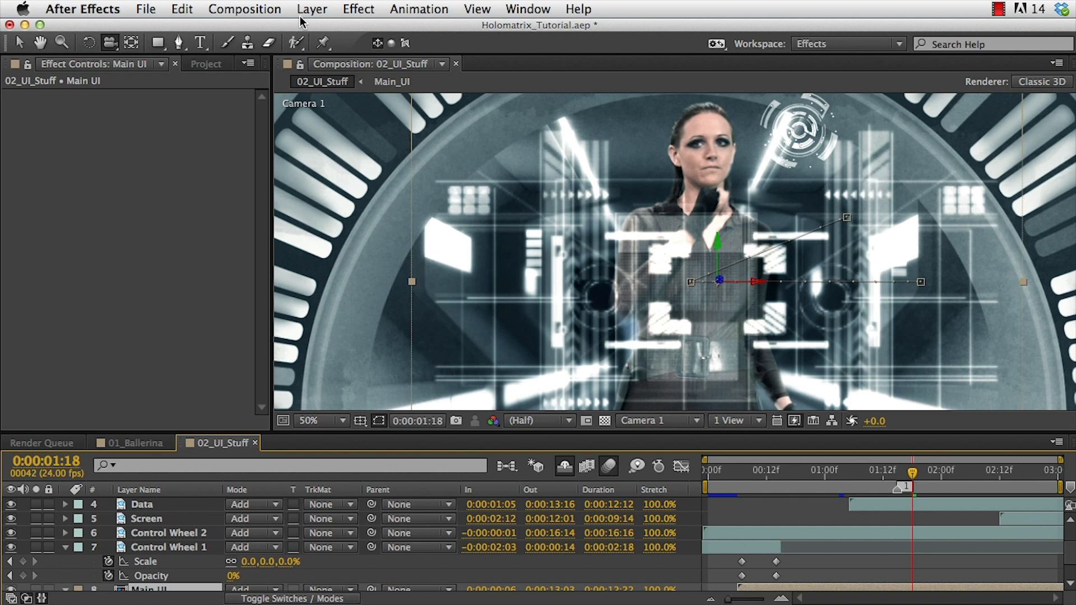
click(358, 9)
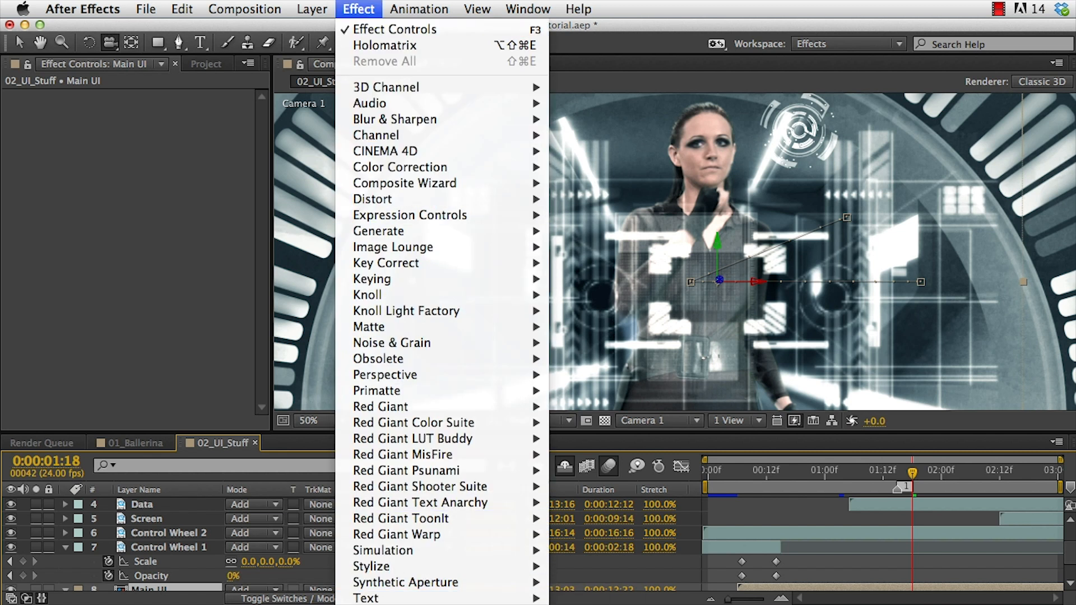
click(384, 45)
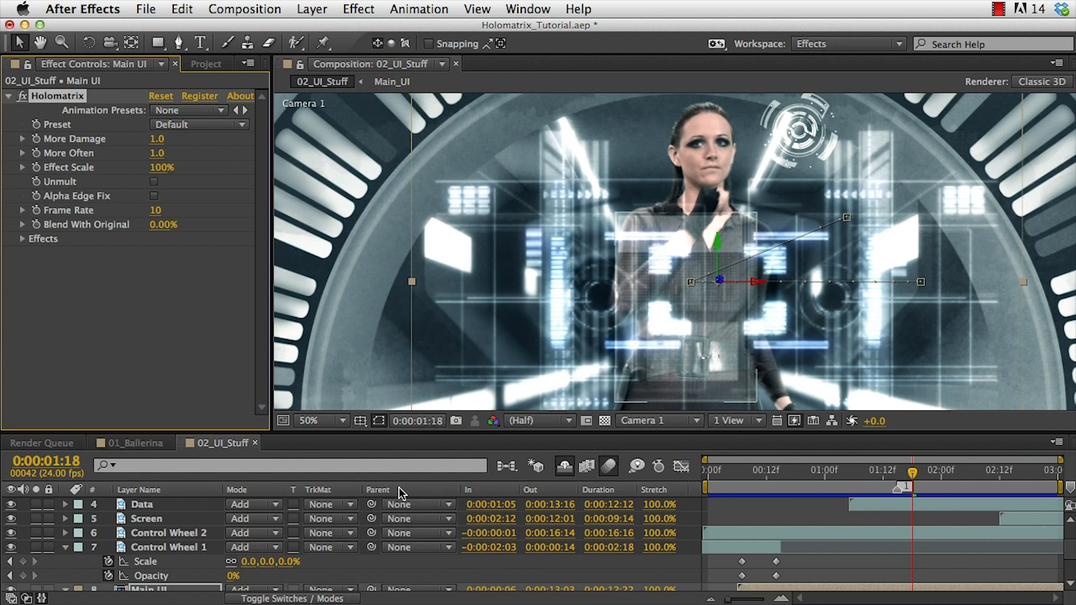
key(KP_0)
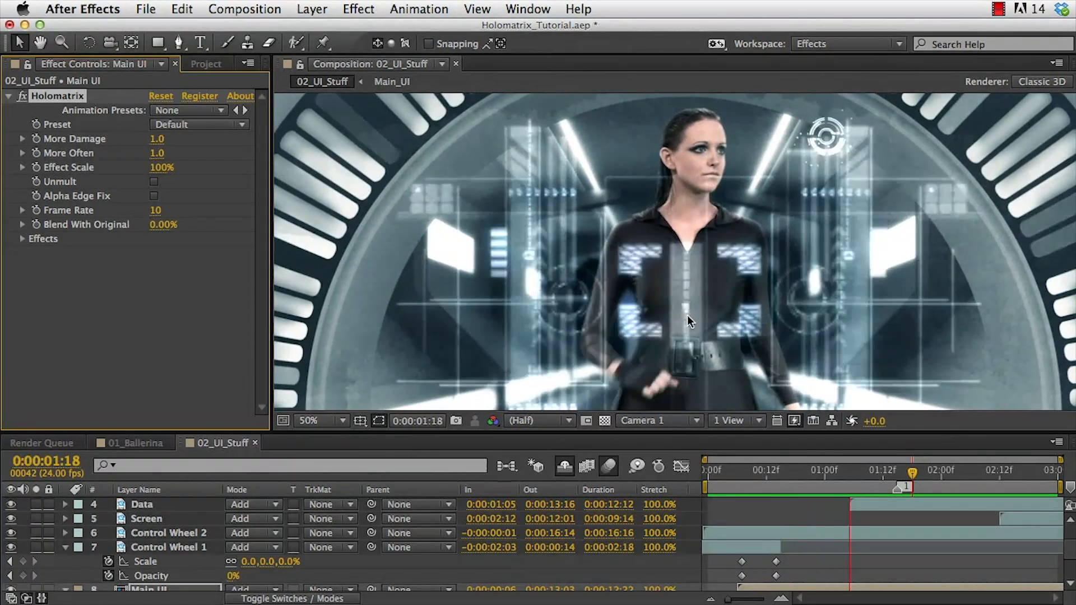
key(space)
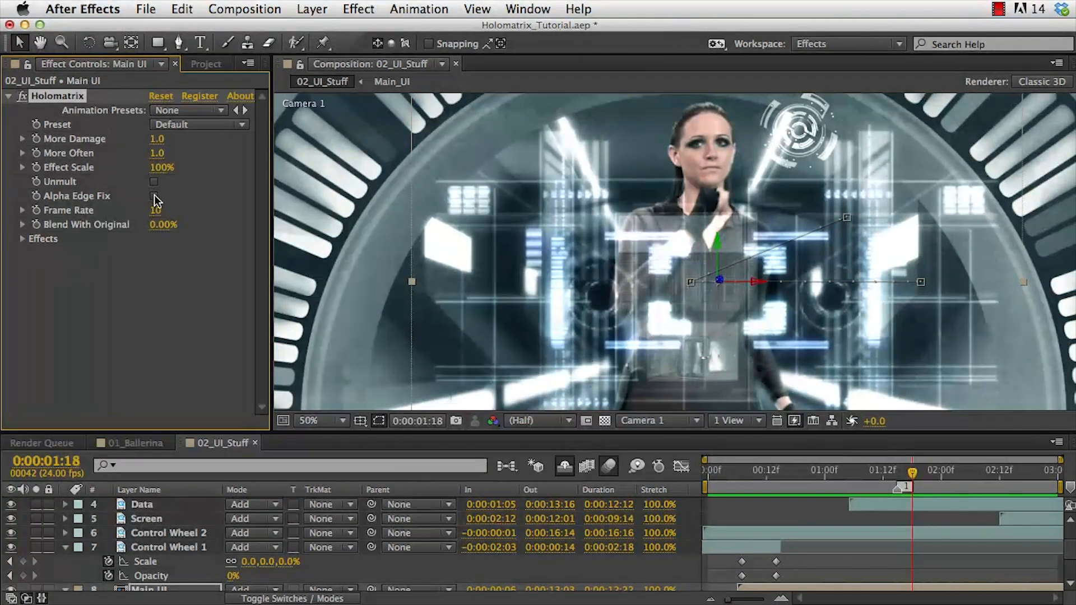
Set the Main UI Holomatrix Frame Rate to 24 and preview it.
click(158, 212)
text(24)
key(Return)
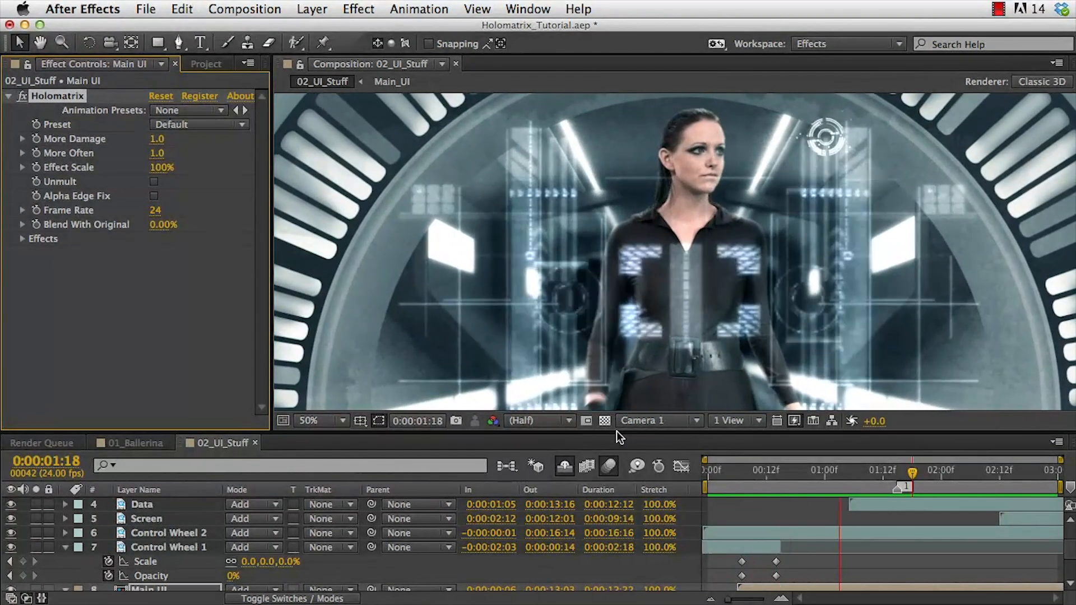
key(space)
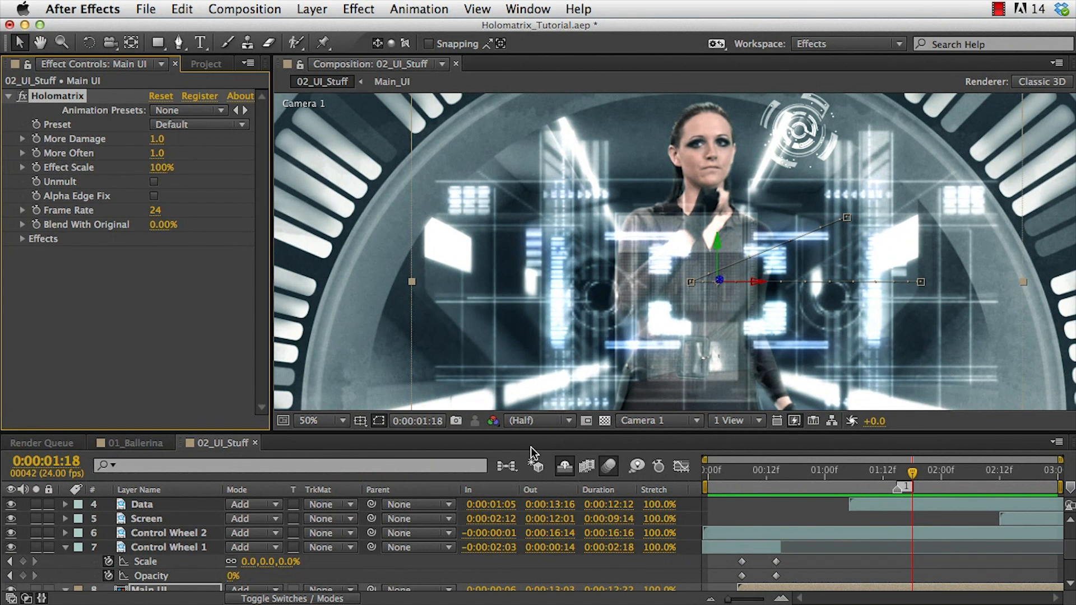
Apply the last-used Holomatrix effect with its settings to the Control Wheel 1 layer at frame 4.
click(190, 547)
scroll(152, 557, down, 4)
click(147, 530)
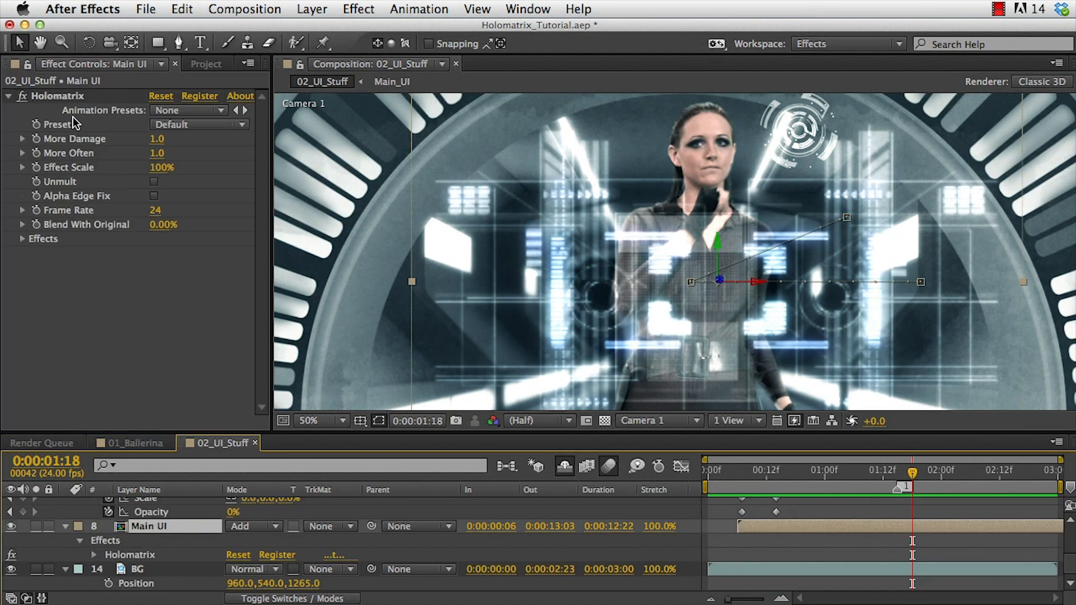
click(57, 98)
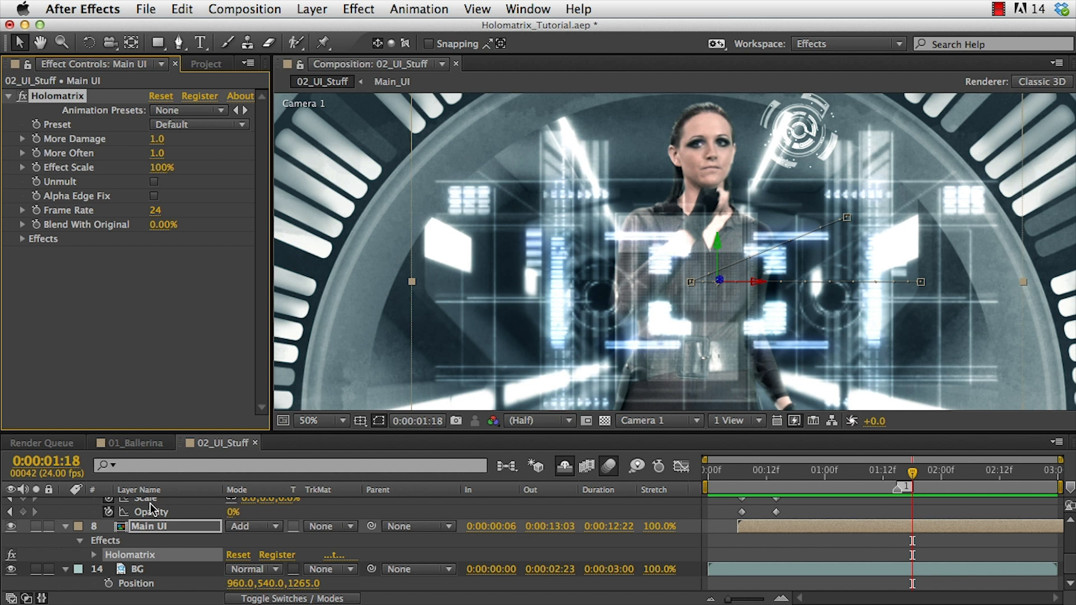
scroll(157, 530, up, 3)
click(164, 567)
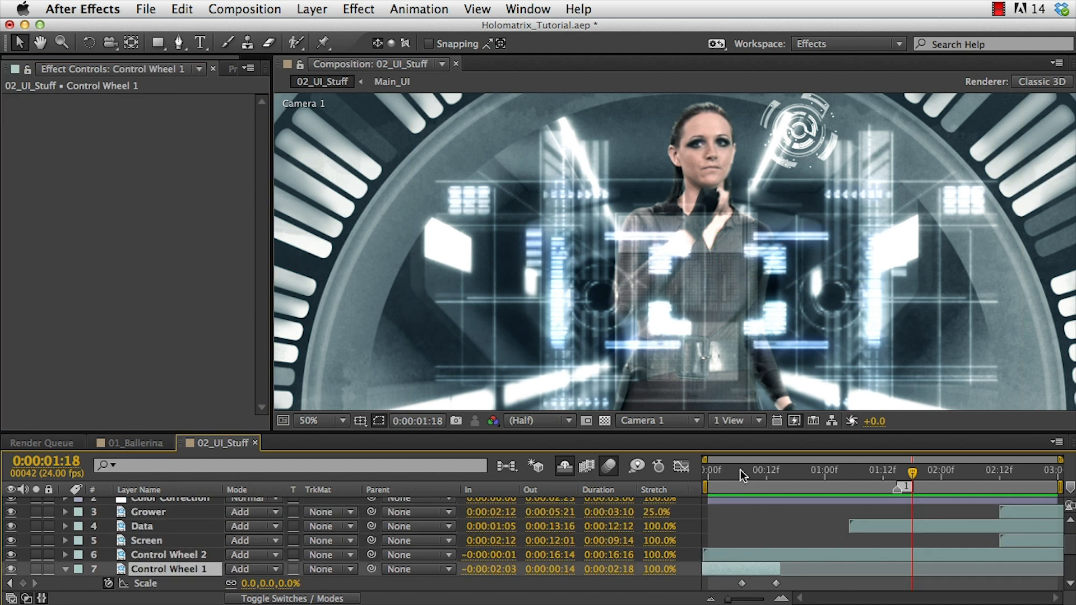
click(723, 473)
drag(723, 472, 726, 473)
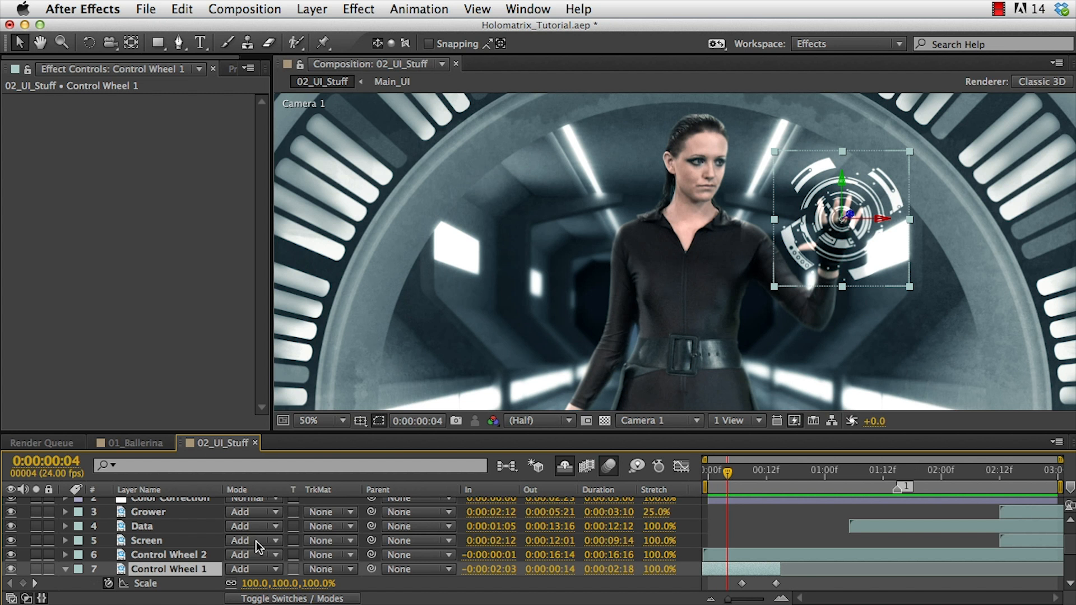
key(ctrl+alt+shift+e)
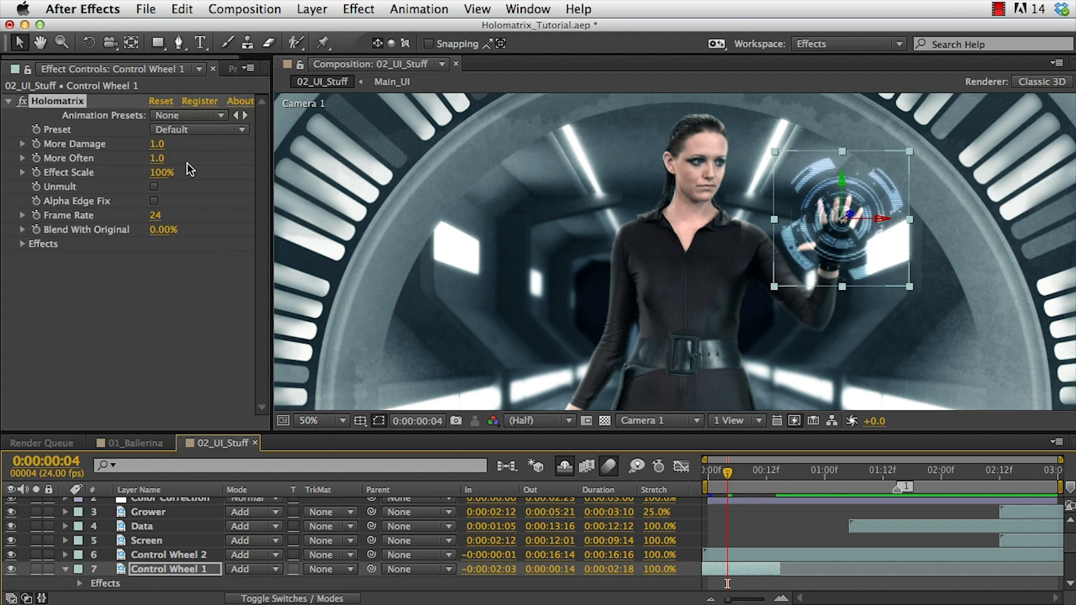
In Color/Brightness Settings, change the highlight and midtone colours of Control Wheel 1's Holomatrix to red hues.
click(23, 245)
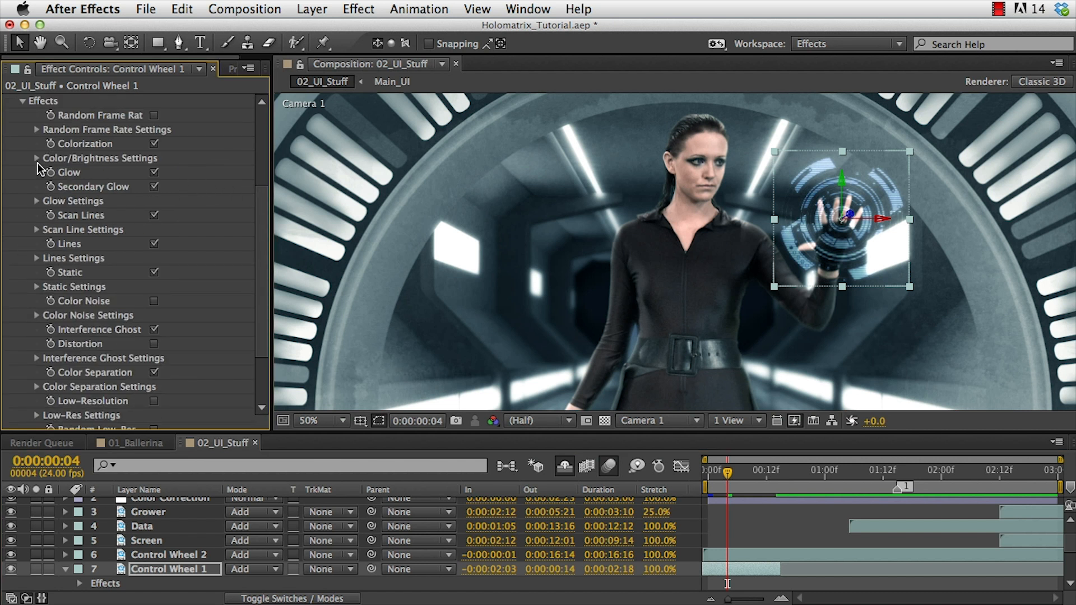
click(36, 159)
click(158, 200)
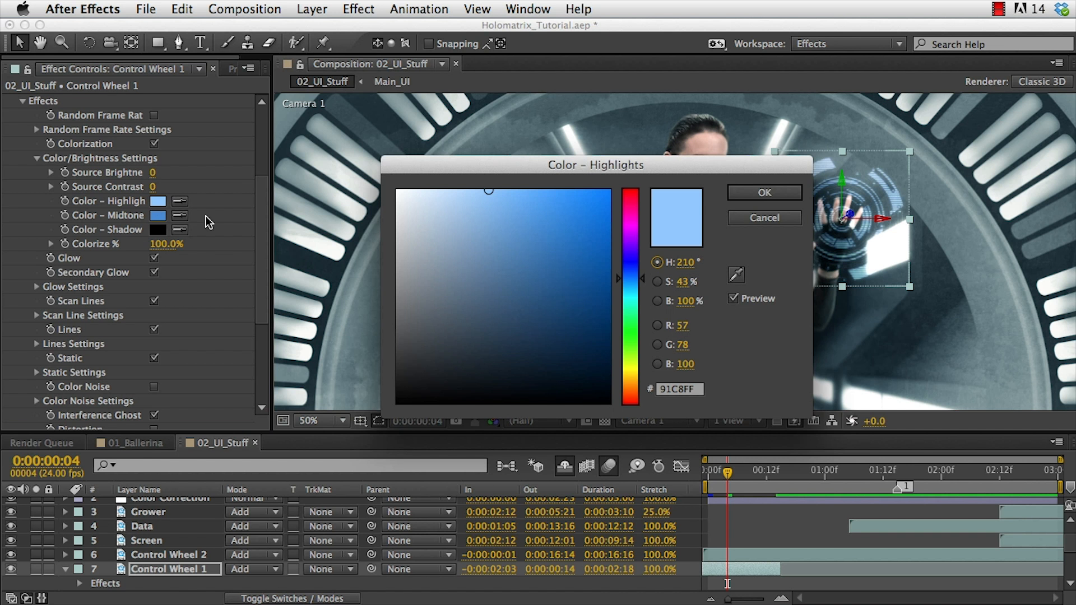
drag(634, 222, 636, 193)
click(765, 192)
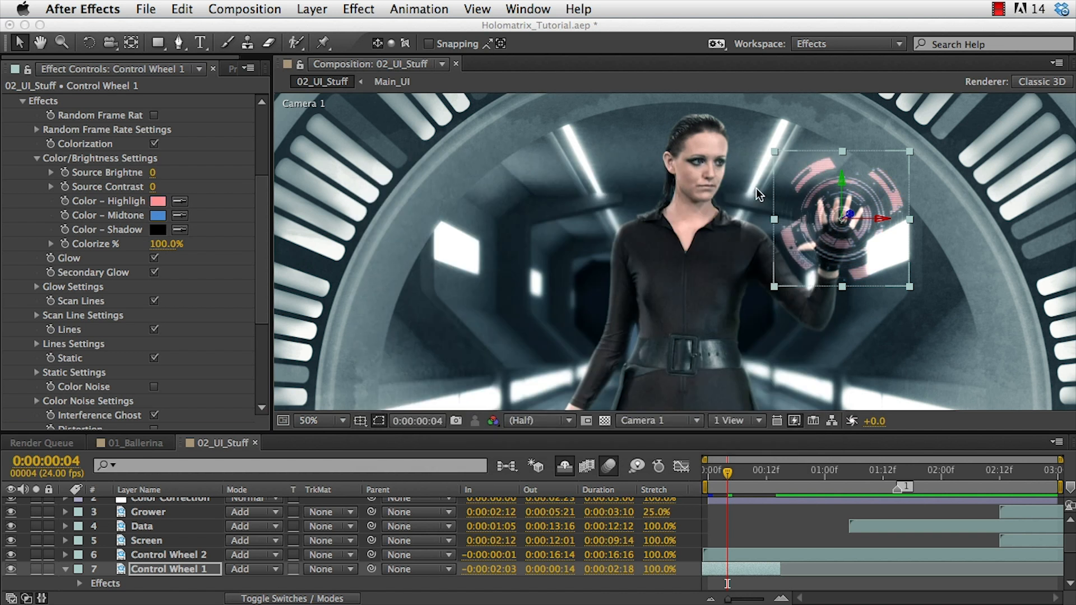
click(158, 215)
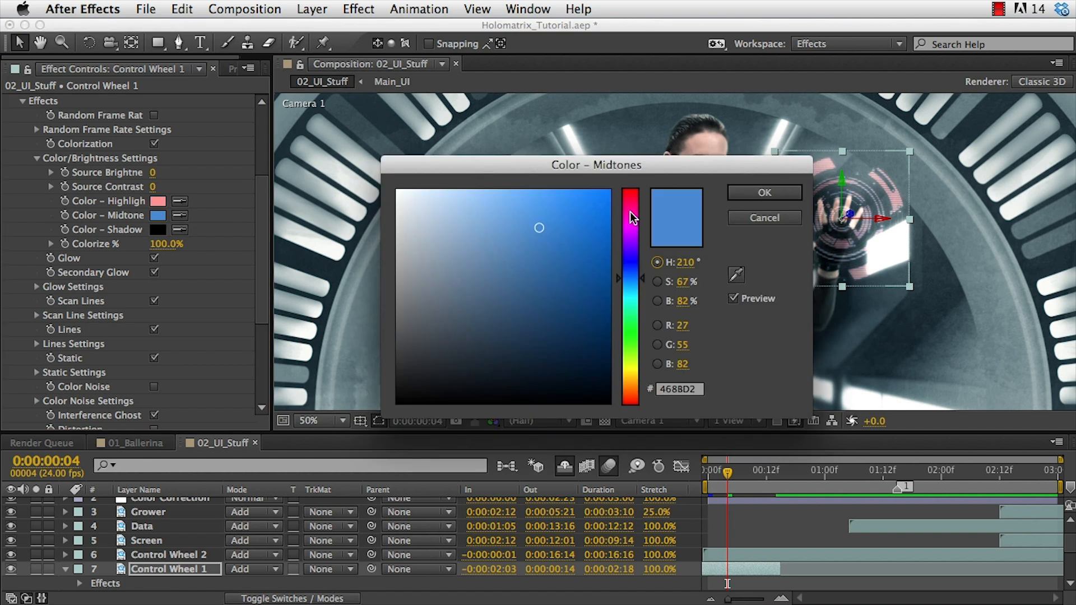
drag(632, 218, 638, 178)
click(763, 193)
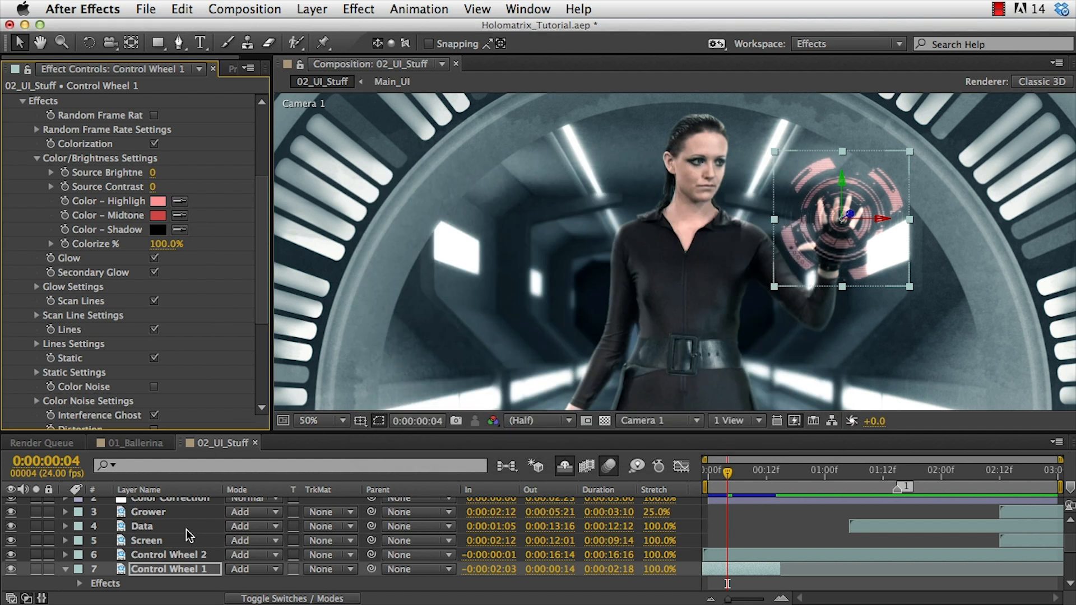
Toggle the Color Correction layer's visibility to compare the composite with and without it.
scroll(190, 536, up, 2)
click(11, 520)
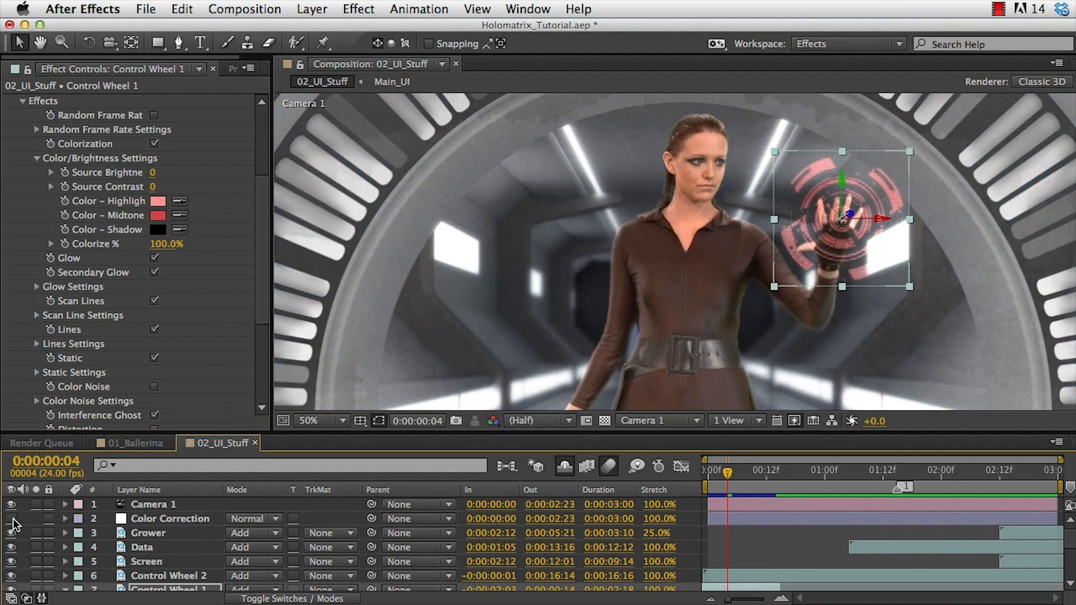
click(11, 519)
click(11, 520)
click(11, 520)
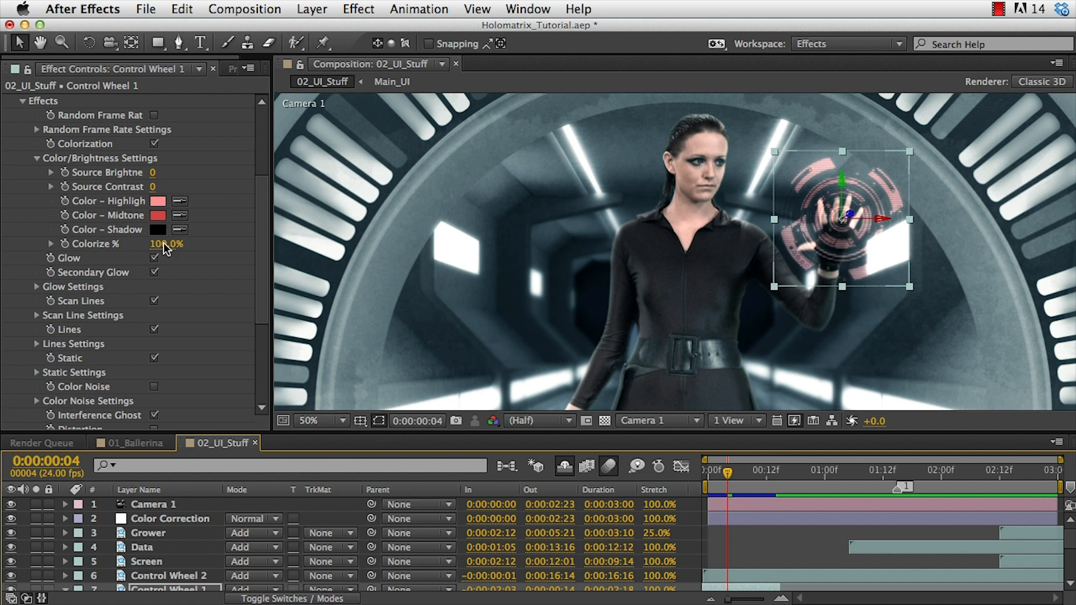
Expand the Scan Line Settings of the Control Wheel 1 Holomatrix effect.
scroll(160, 252, up, 5)
scroll(125, 371, down, 5)
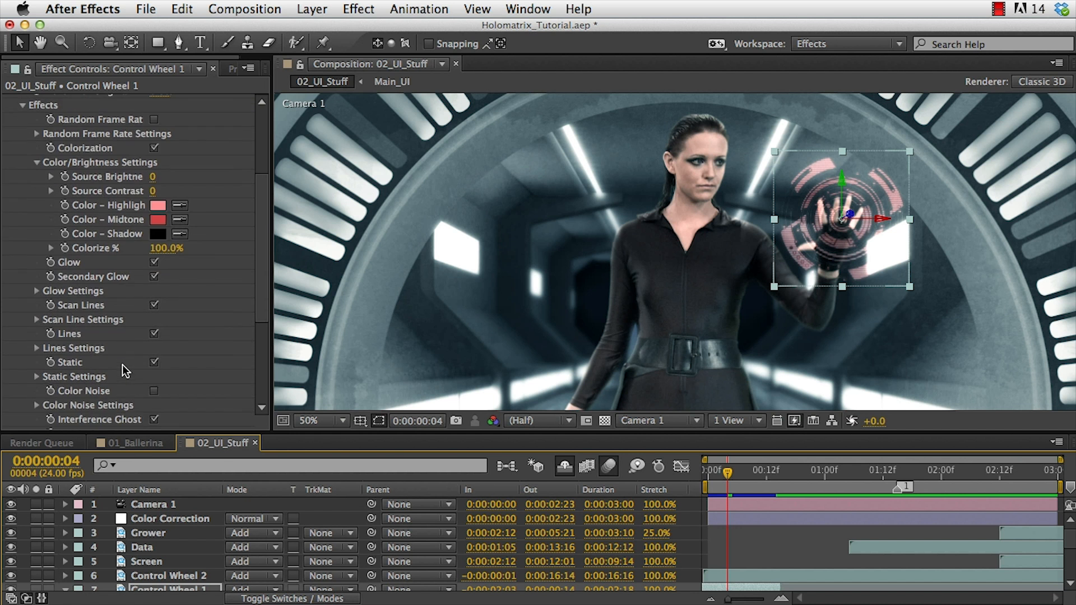
click(37, 320)
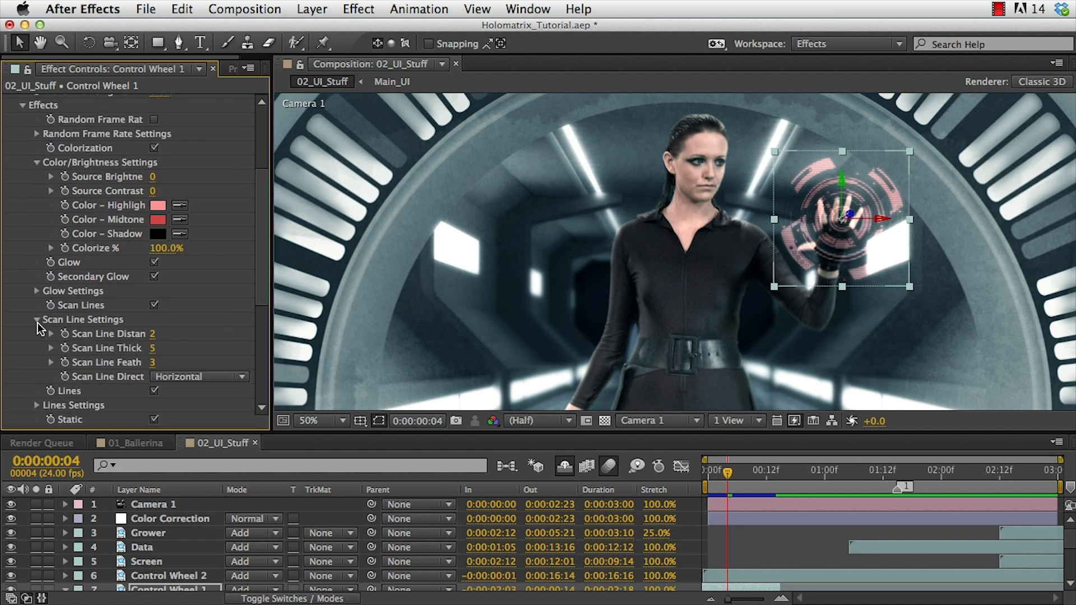
Increase the Control Wheel 1 Holomatrix Effect Scale to 184%.
scroll(135, 339, up, 5)
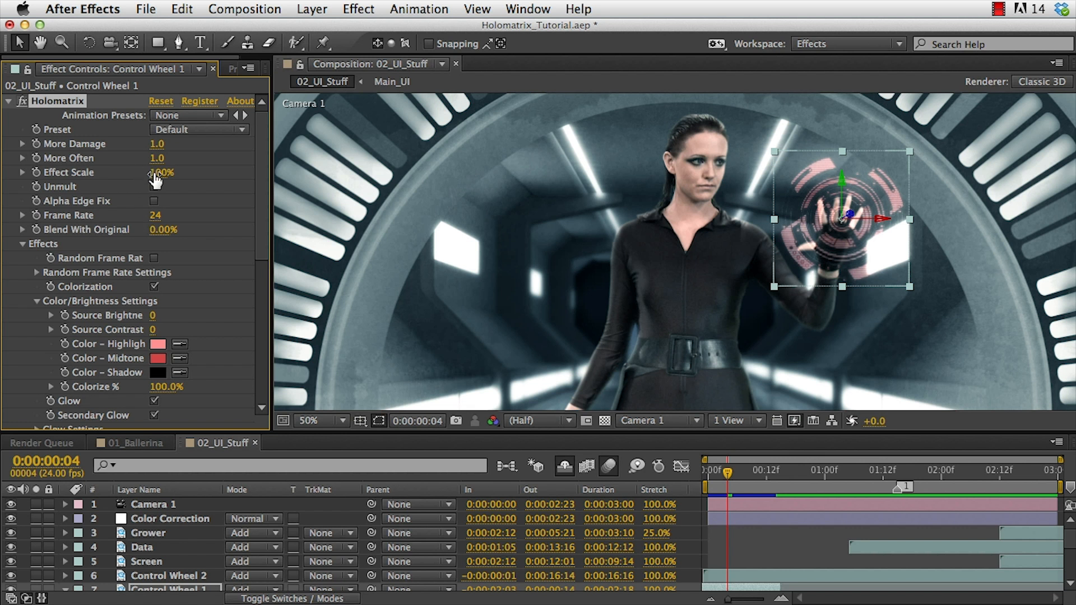
drag(161, 172, 209, 181)
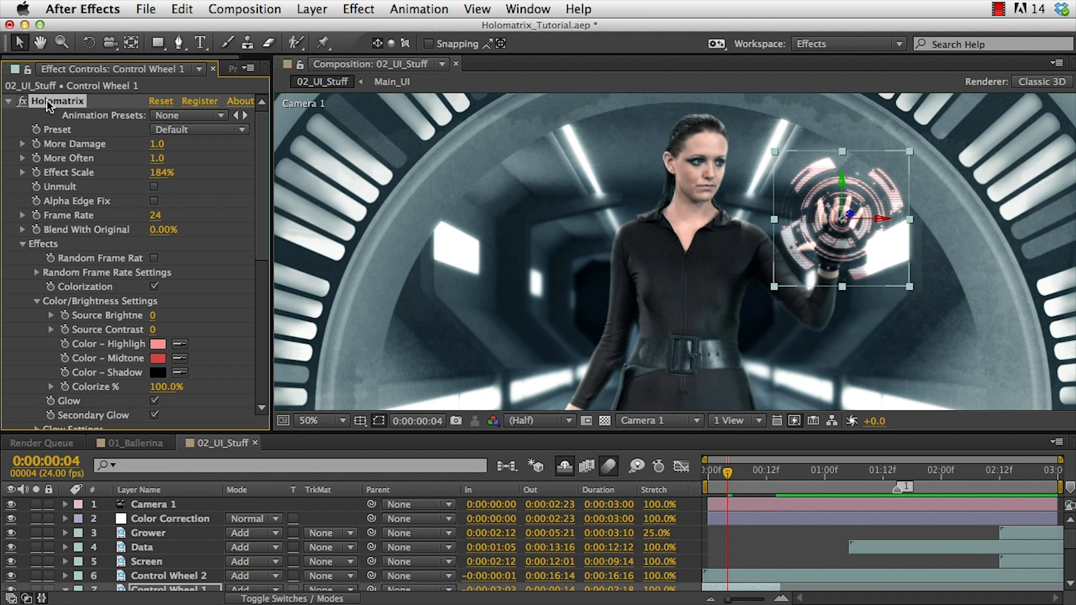
Paste the Holomatrix effect onto the Control Wheel 2 layer at about frame 2:14.
click(185, 578)
drag(845, 474, 1009, 475)
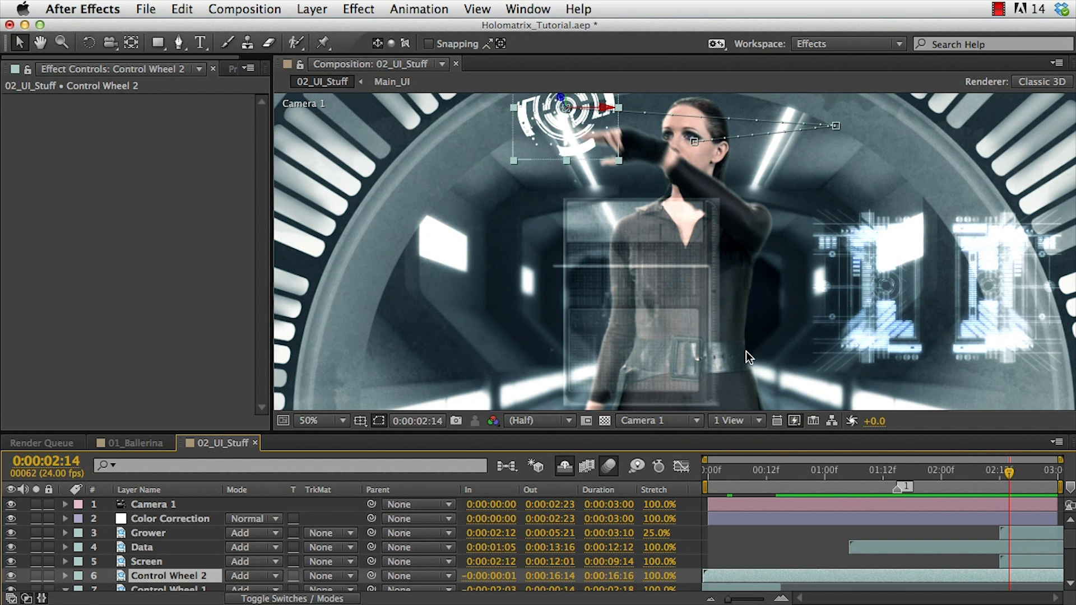
key(super+v)
mouse_move(1009, 473)
mouse_down()
mouse_move(975, 474)
mouse_move(1009, 473)
mouse_up()
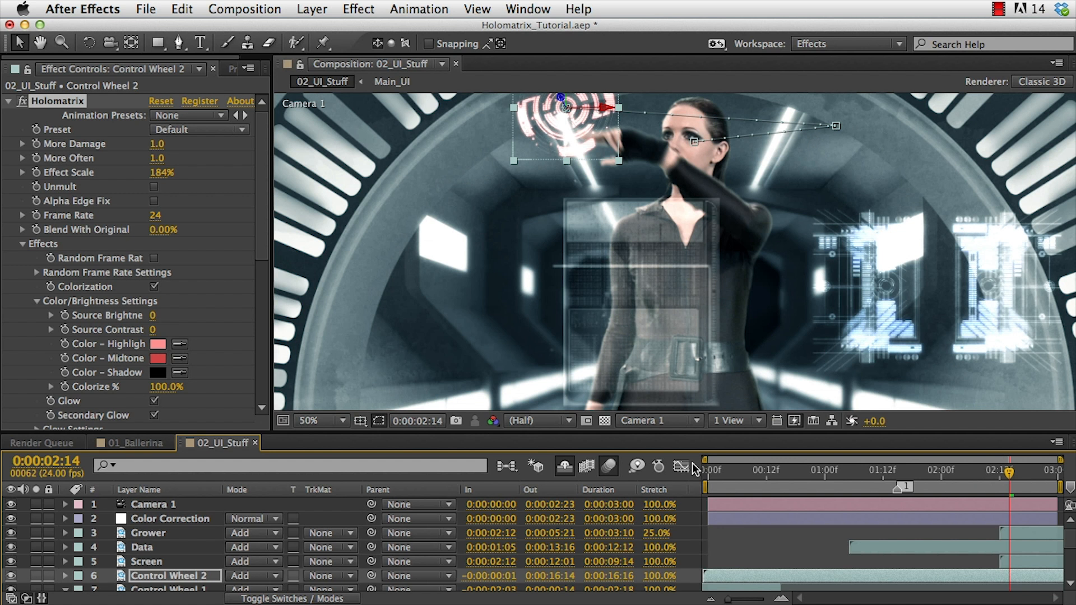
Apply the last-used Holomatrix effect to the Grower, Data and Screen layers together.
scroll(276, 557, down, 4)
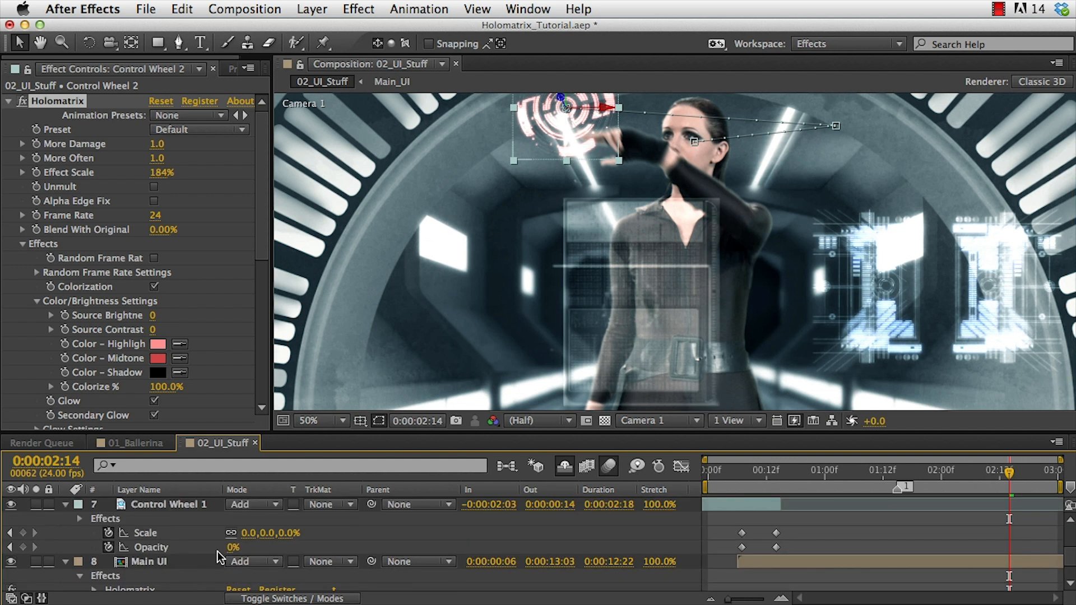
click(163, 504)
scroll(196, 546, up, 1)
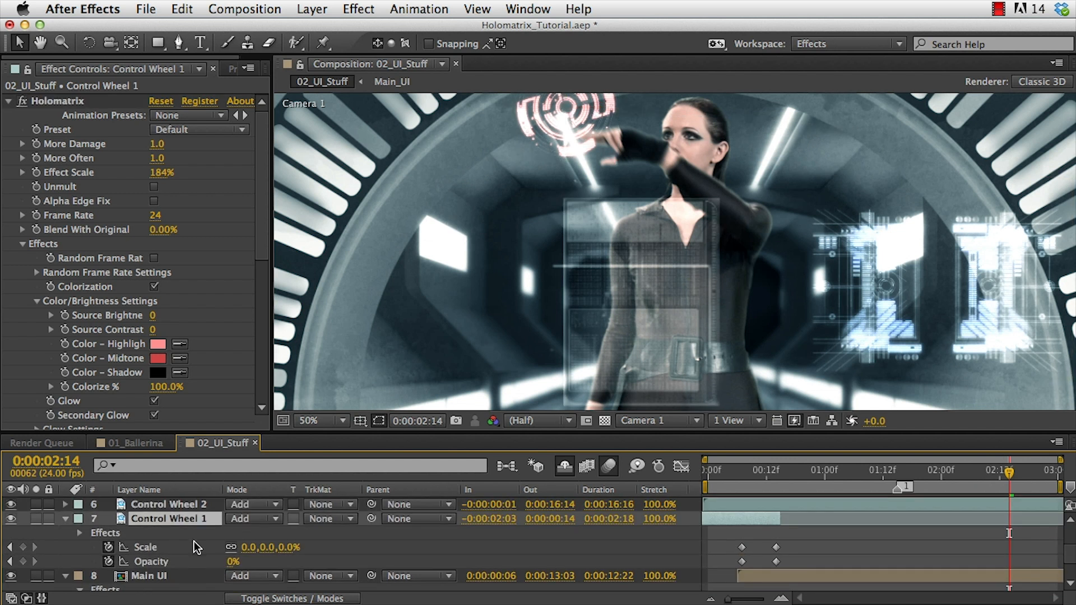
scroll(186, 551, down, 4)
click(154, 526)
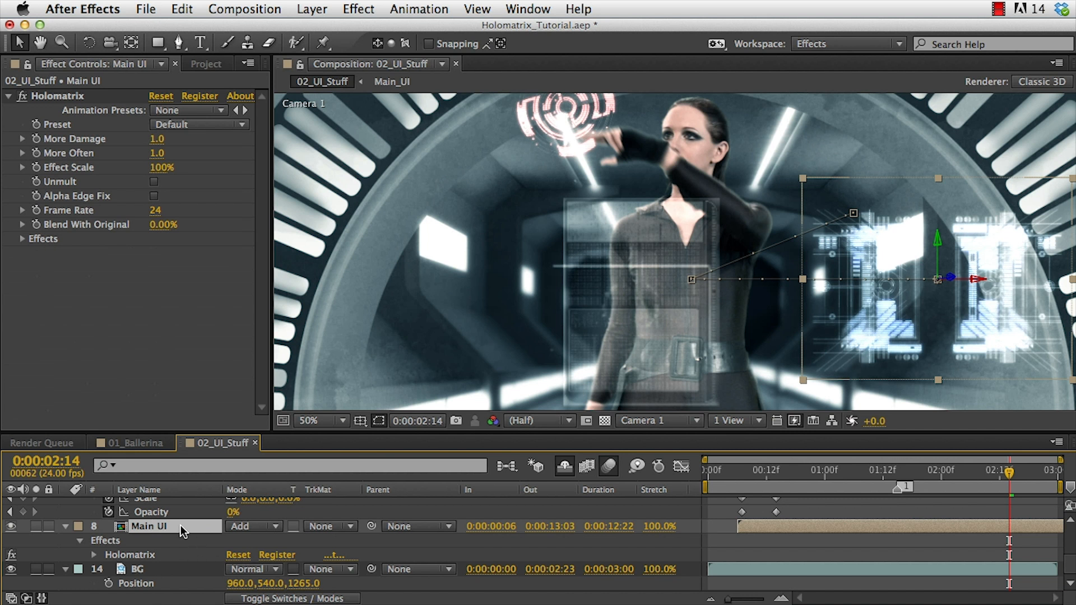
click(38, 97)
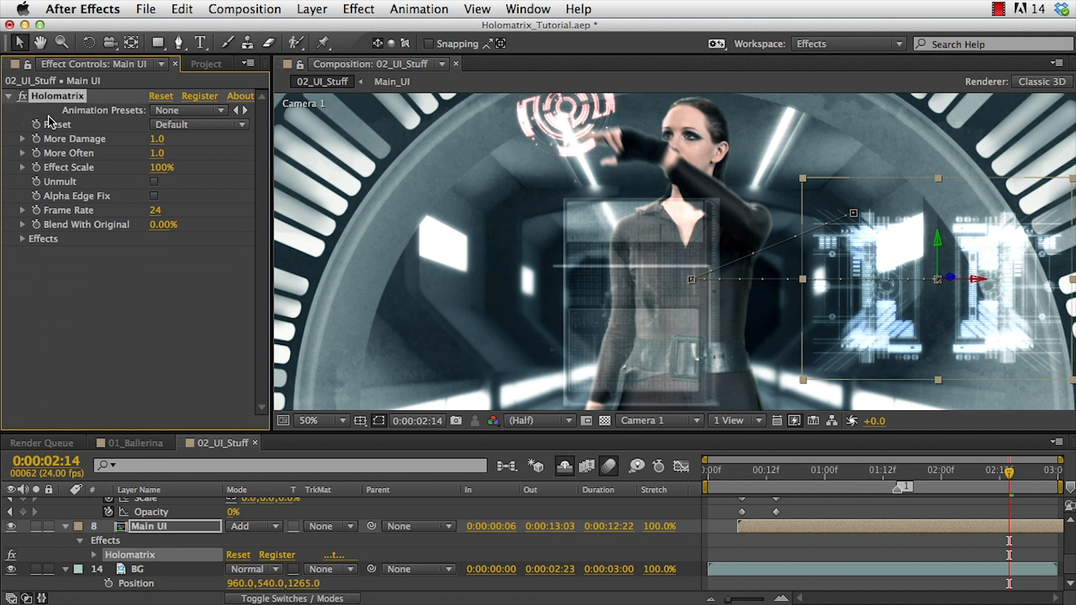
scroll(200, 525, up, 5)
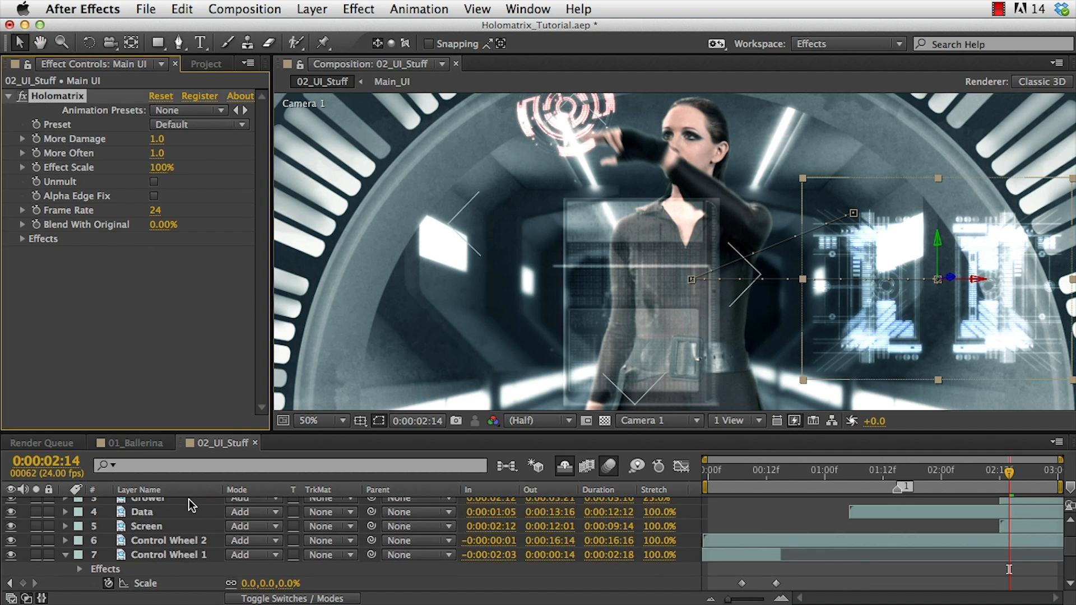
scroll(158, 519, up, 1)
click(161, 525)
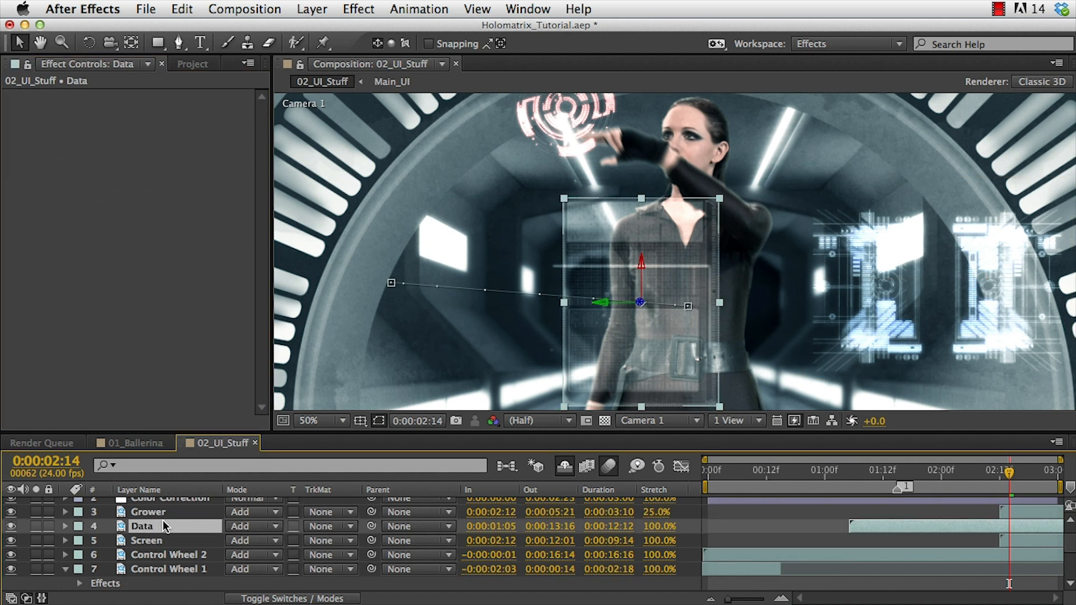
shift+click(159, 539)
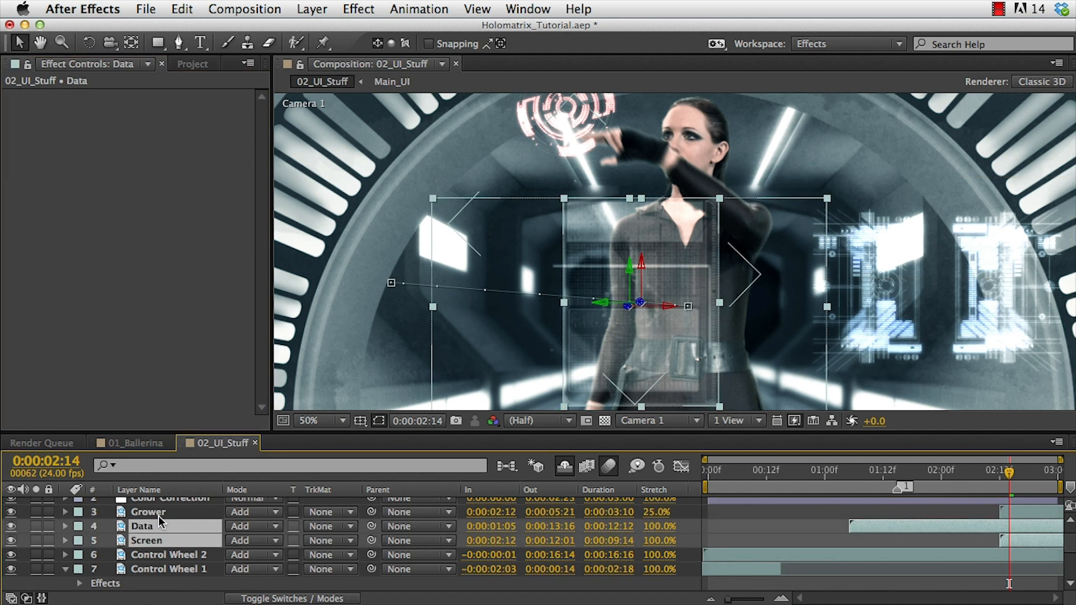
shift+click(160, 511)
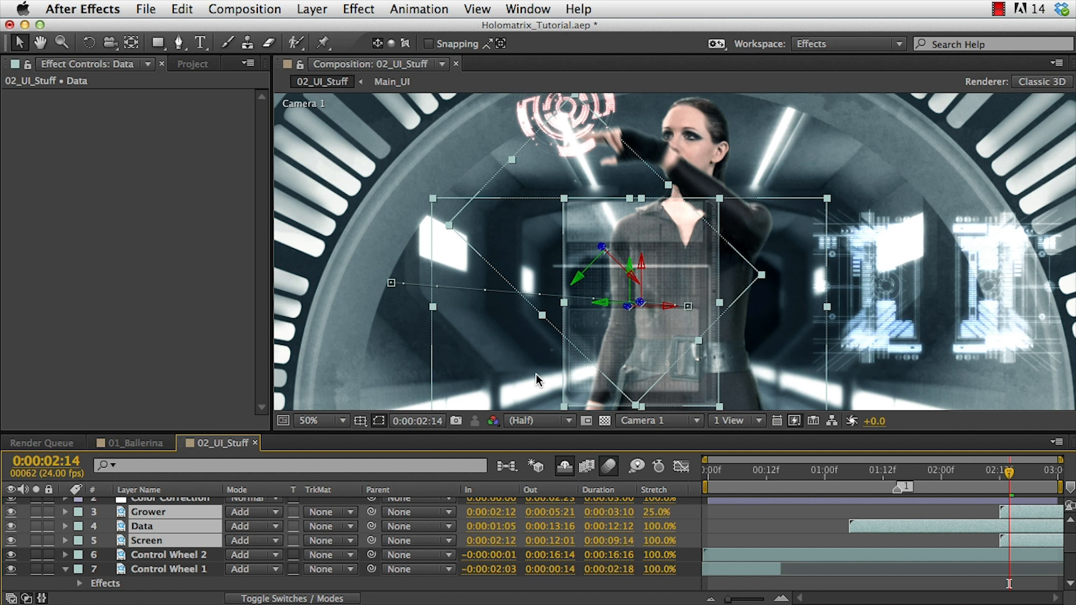
key(alt+shift+super+e)
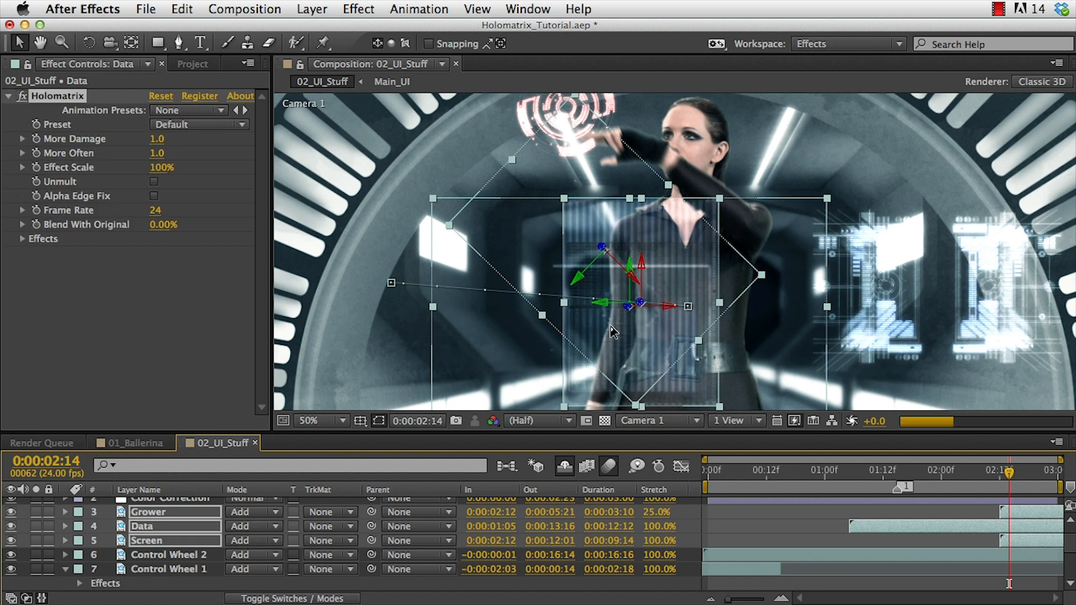
Set the Data layer's Holomatrix Effect Scale to 250%.
click(767, 518)
click(158, 527)
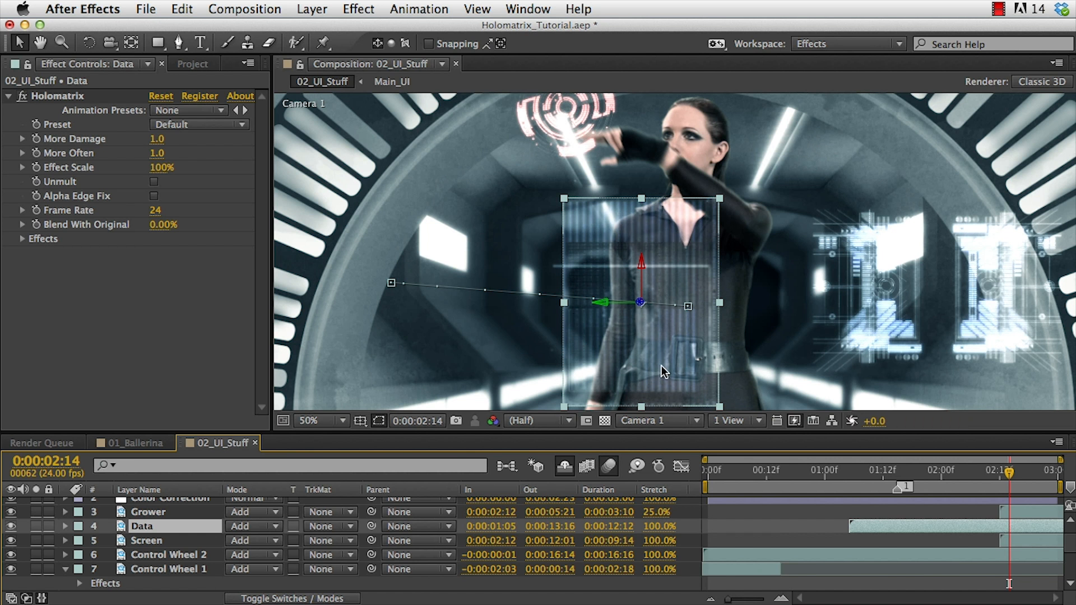
click(161, 167)
text(250)
key(Return)
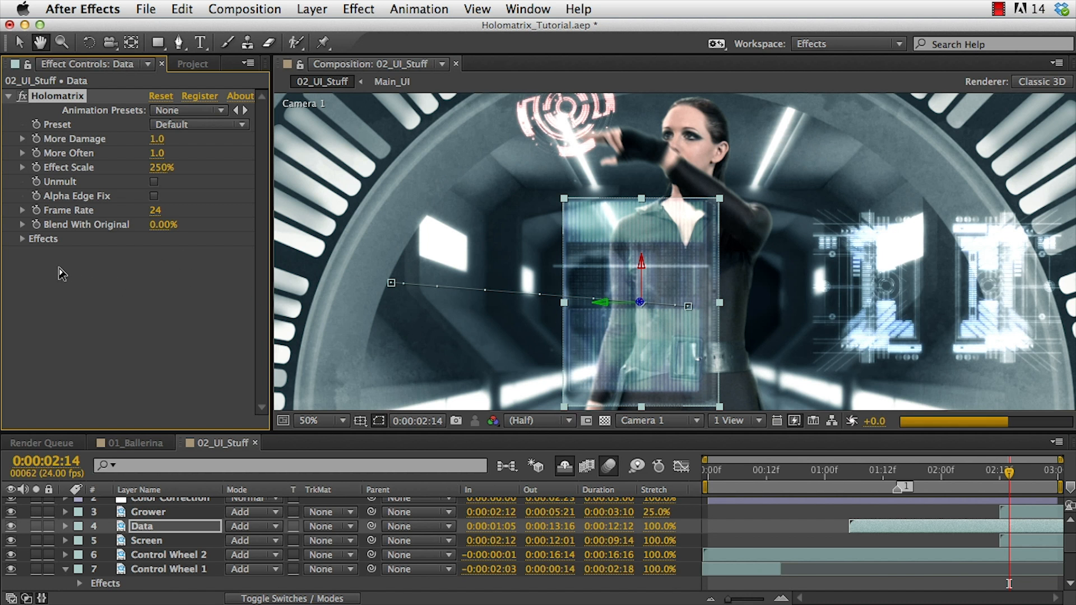
Set the Data layer's Holomatrix Scan Line Direction to Vertical in Scan Line Settings.
click(23, 238)
scroll(163, 267, down, 5)
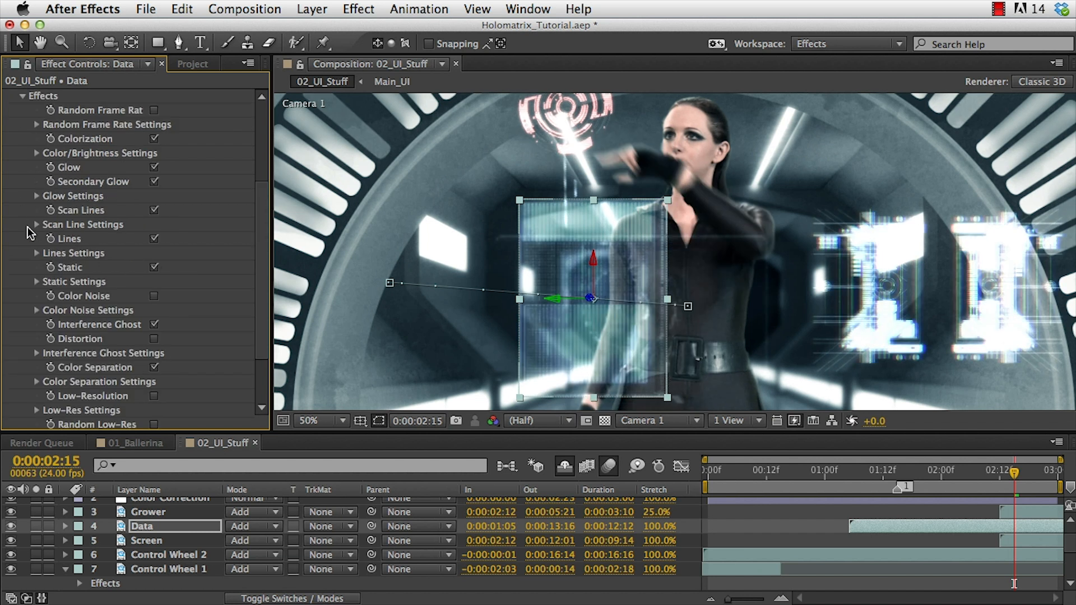
click(37, 224)
click(167, 282)
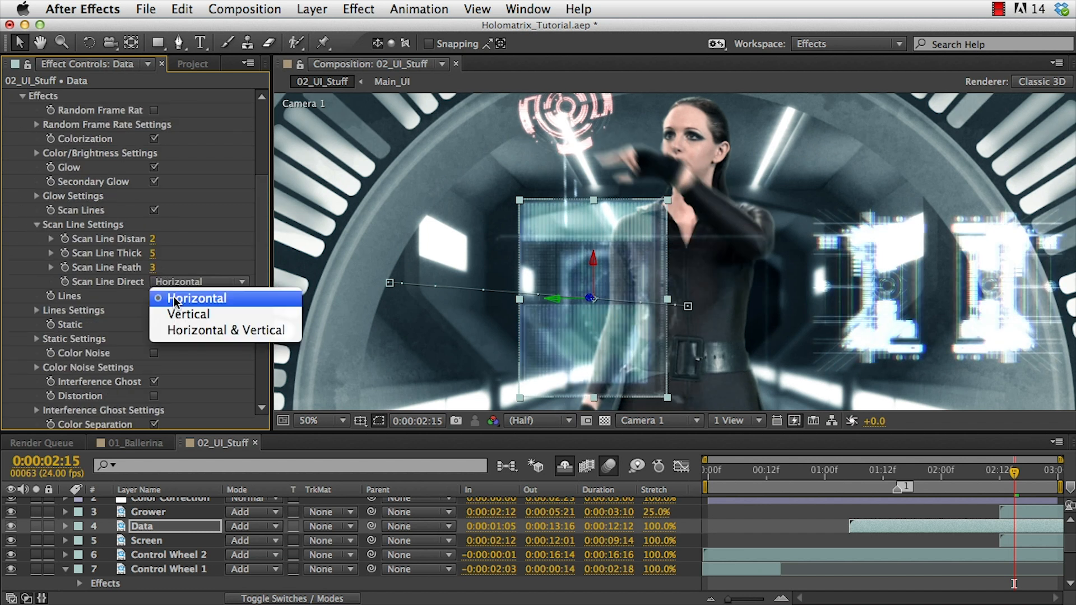
click(180, 315)
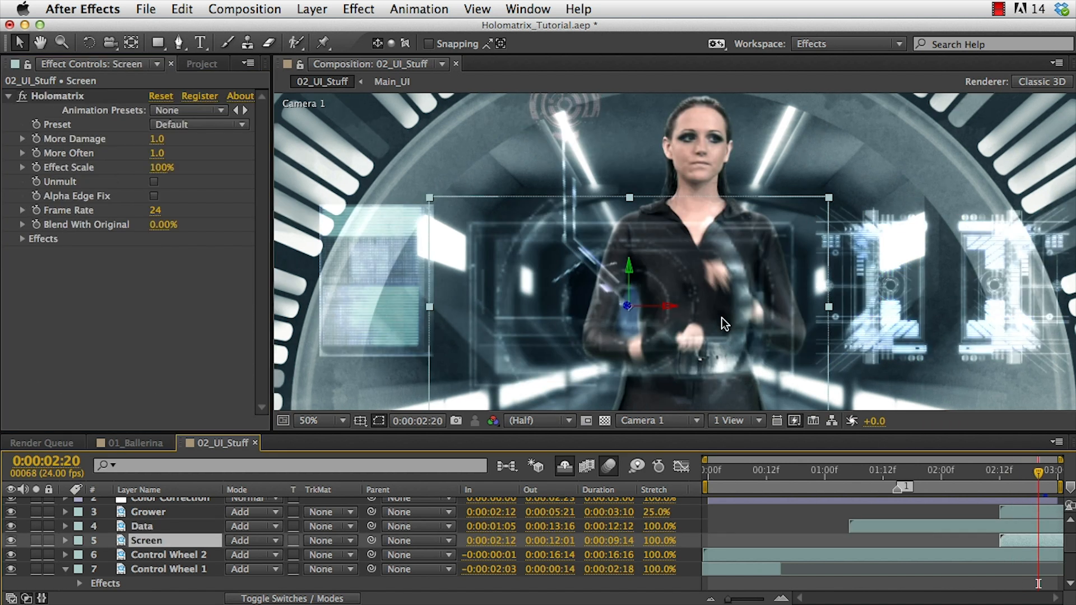
Set the Screen layer's Holomatrix Effect Scale to 225%.
click(163, 167)
text(225)
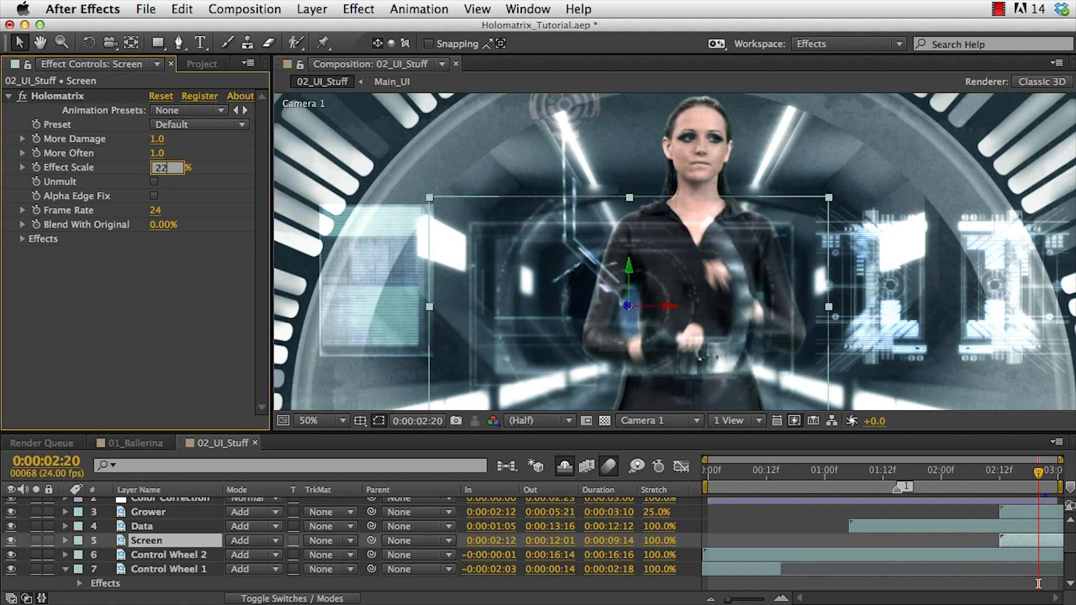
key(Return)
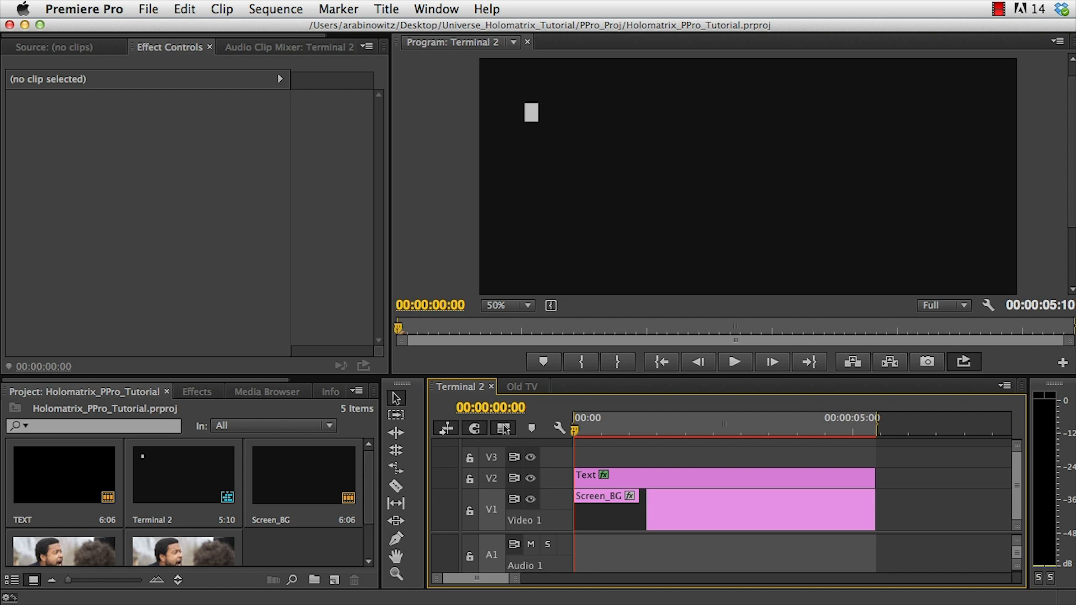
Switch to Premiere Pro and play the Terminal 2 sequence, checking its Text and Screen_BG clips.
key(space)
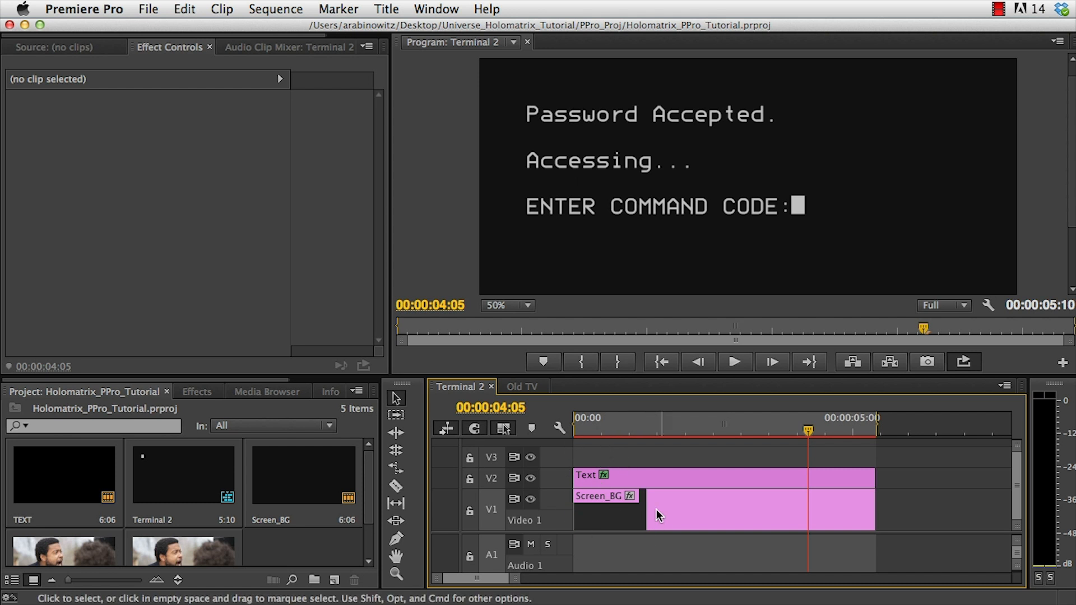
click(674, 476)
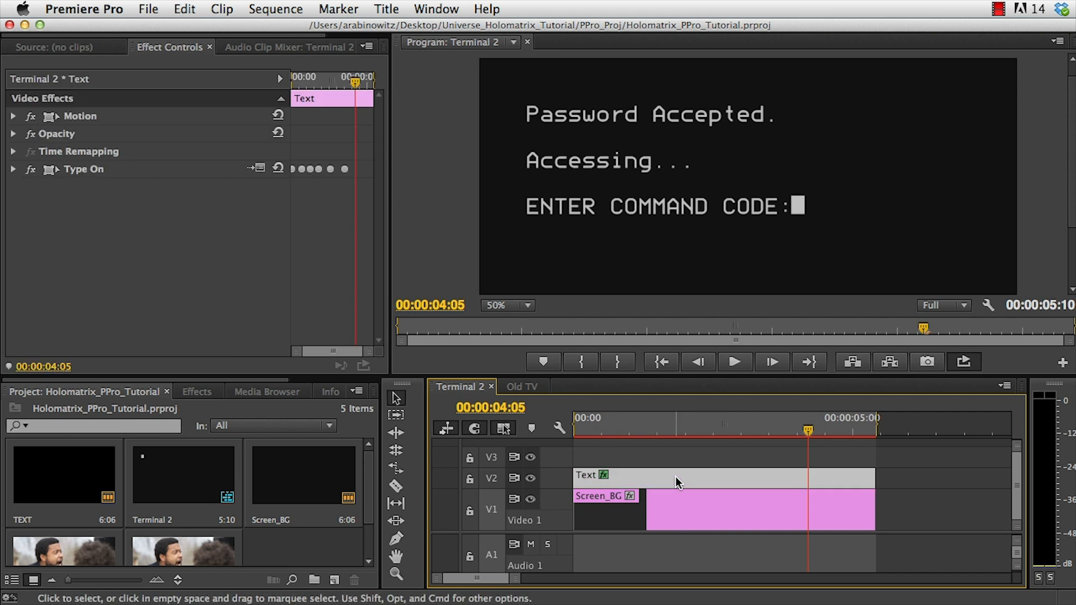
click(678, 512)
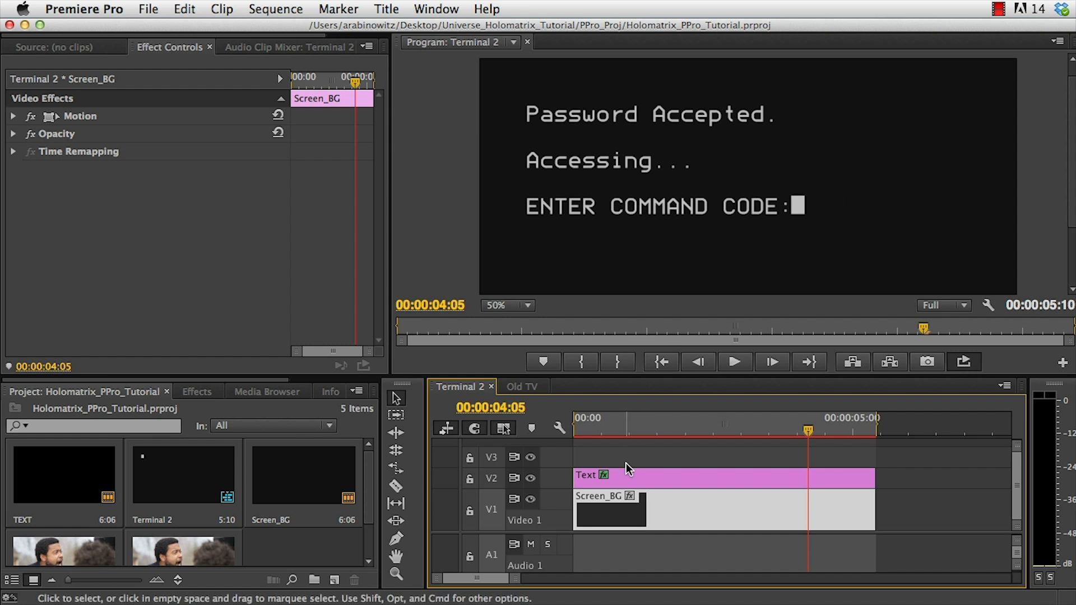
Create a 1280×720 adjustment layer and place it on track V3 above the Text clip.
click(334, 580)
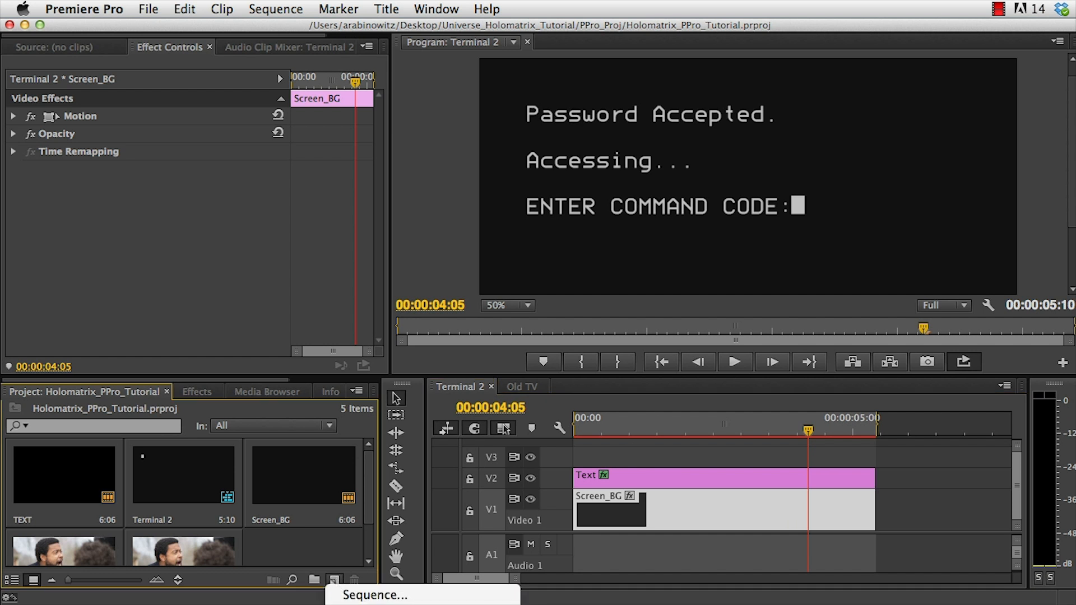
click(348, 604)
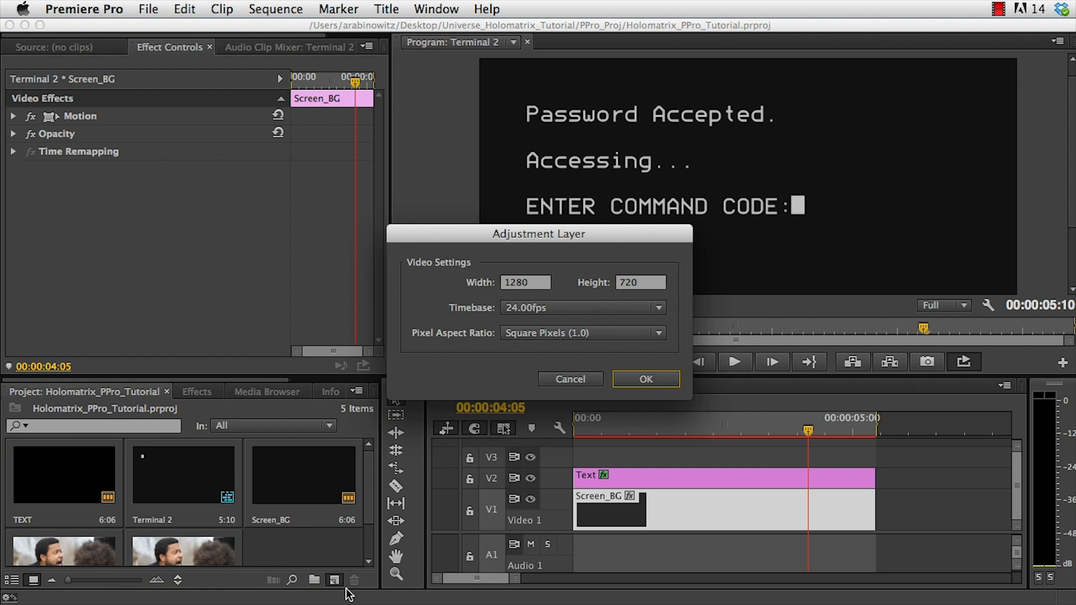
click(615, 380)
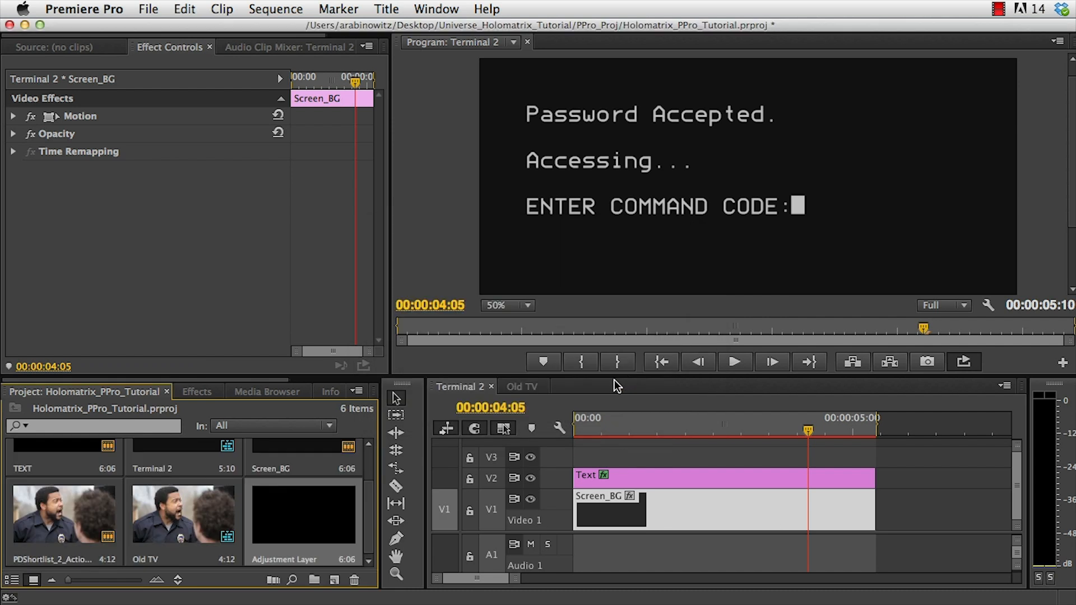
drag(278, 535, 580, 458)
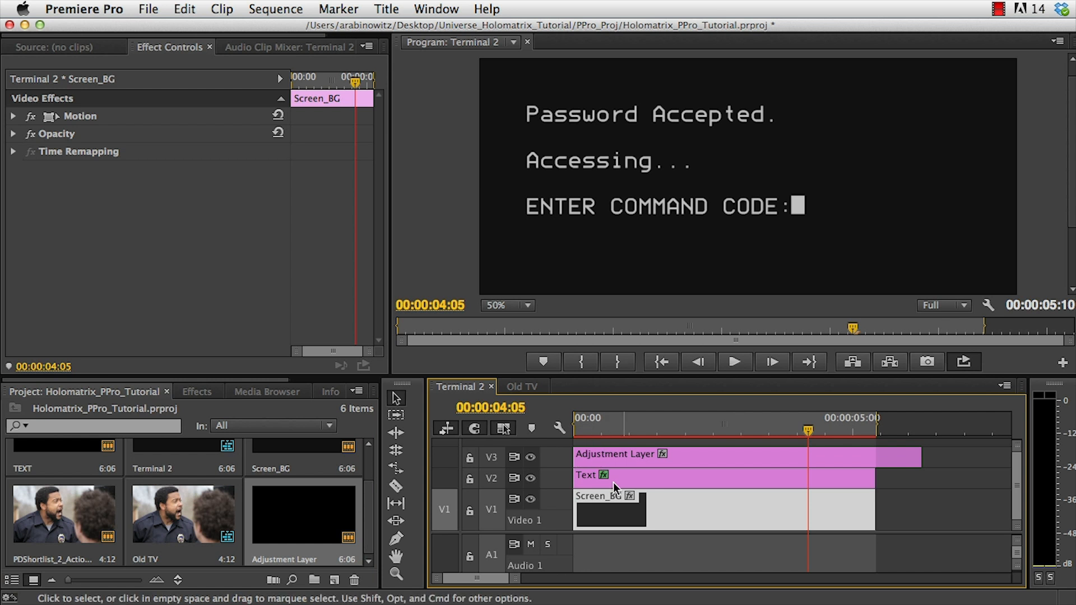
Apply the Universe Stylize Holomatrix effect to the adjustment layer on V3.
click(806, 451)
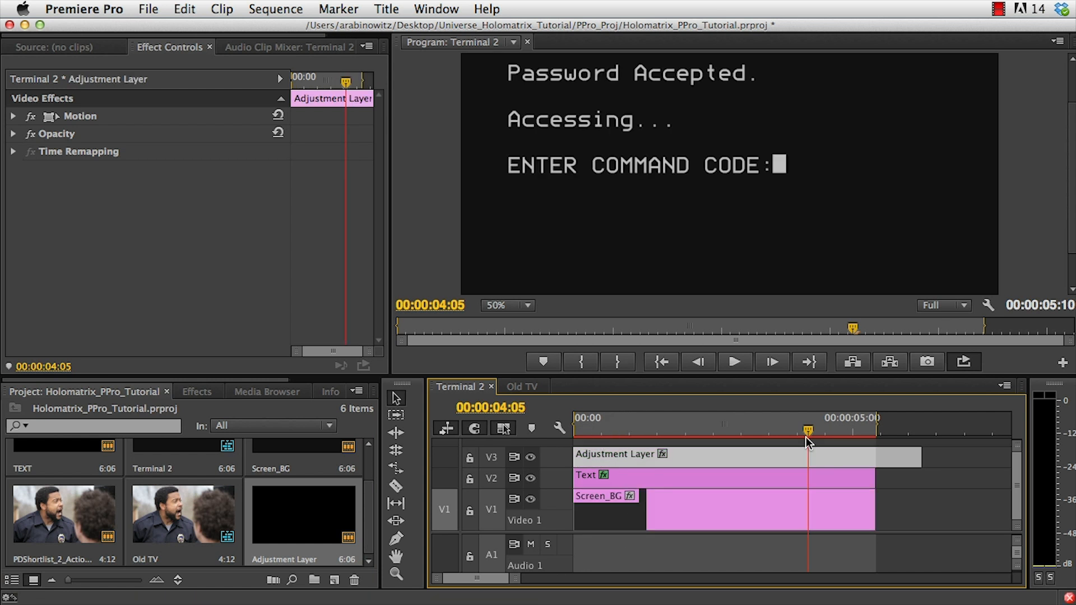
click(193, 392)
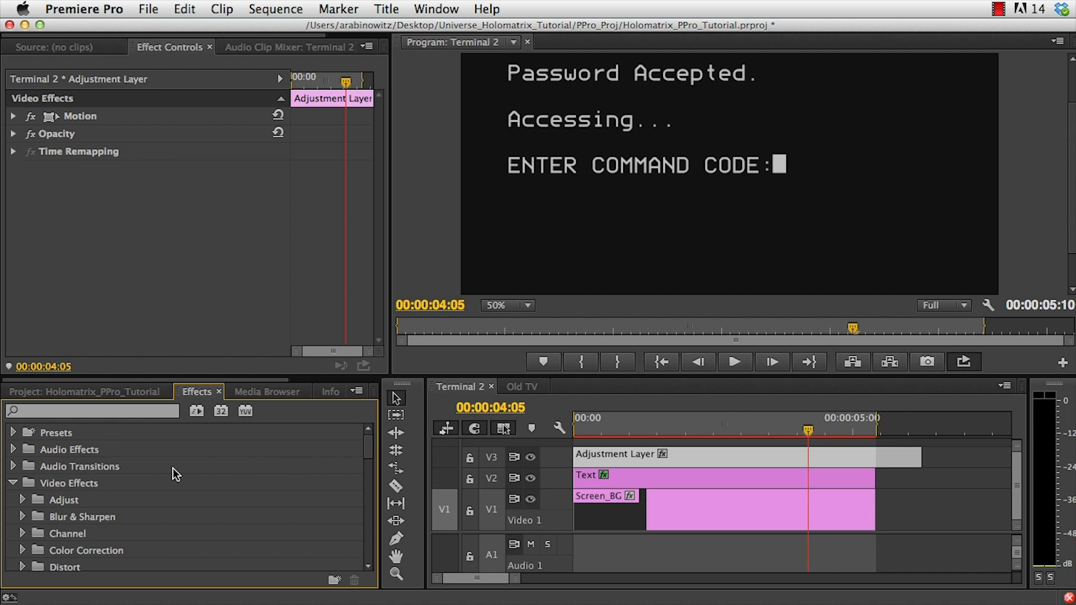
drag(368, 446, 358, 537)
click(45, 503)
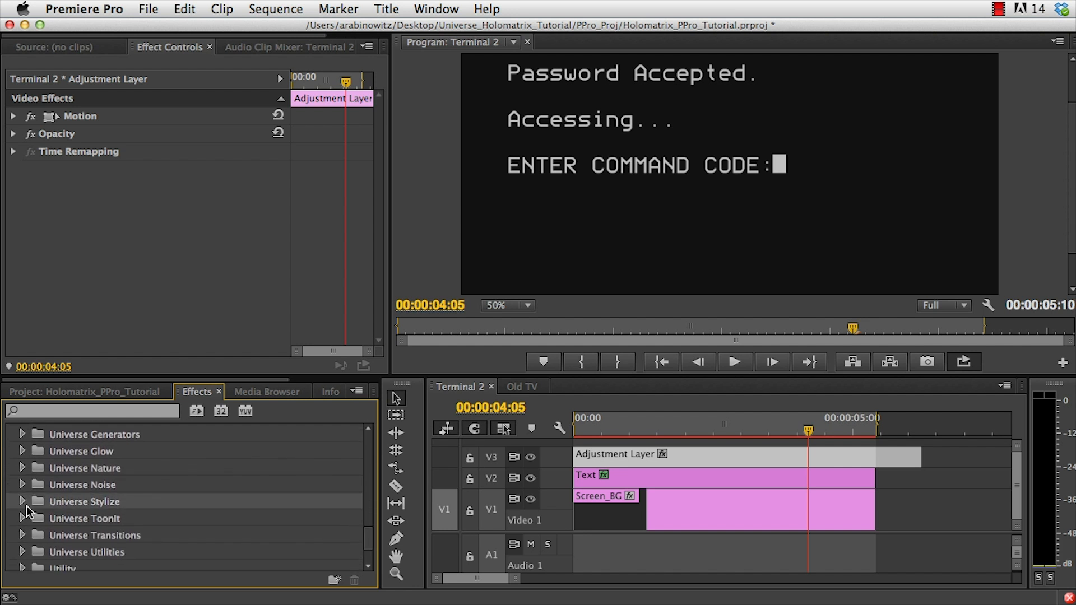
click(22, 502)
click(95, 516)
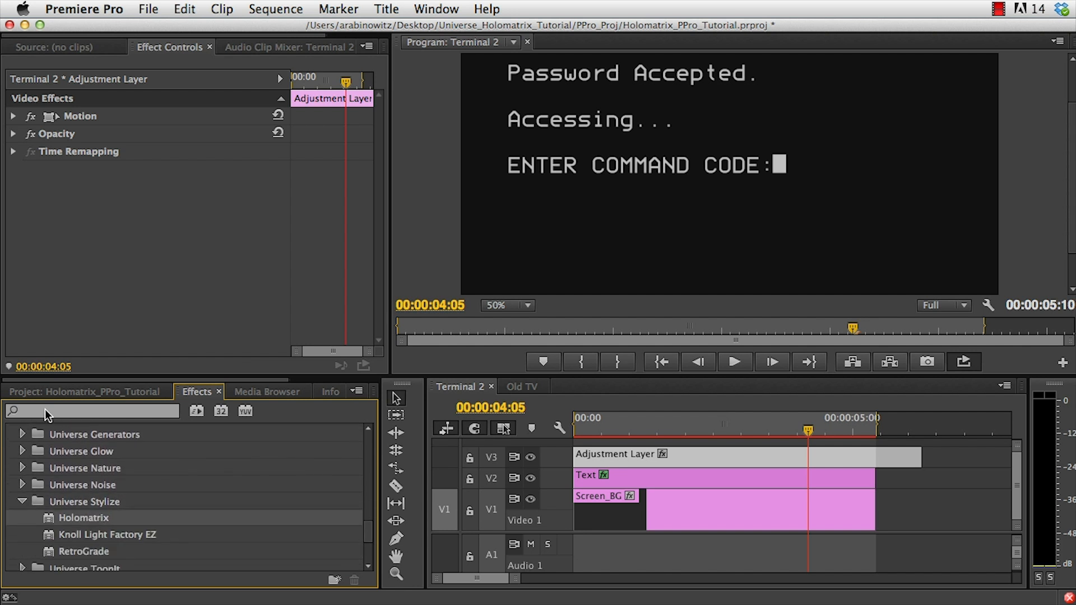
click(60, 412)
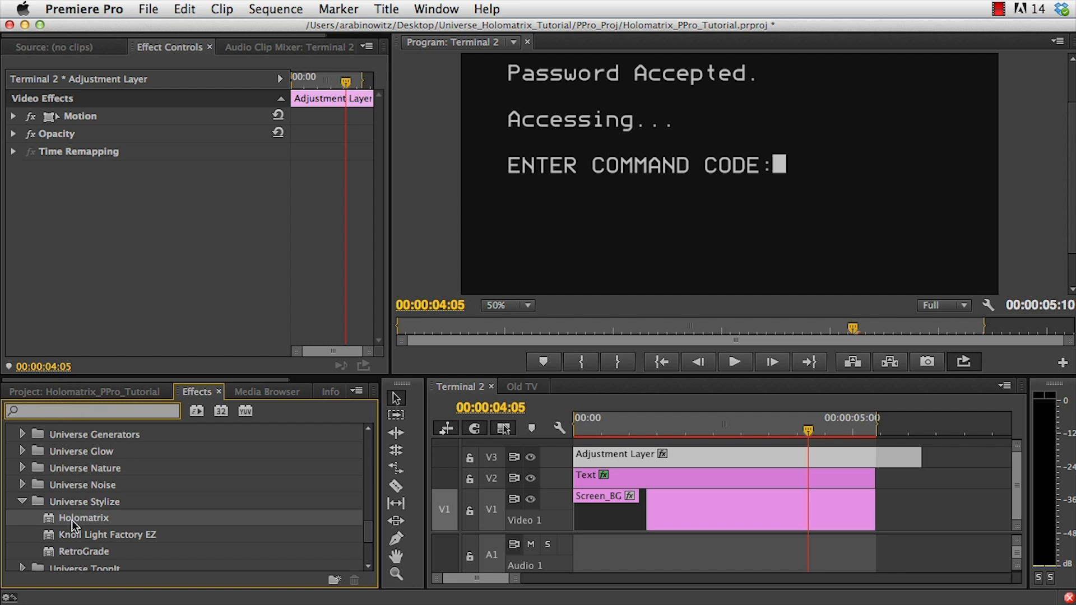
drag(70, 516, 610, 460)
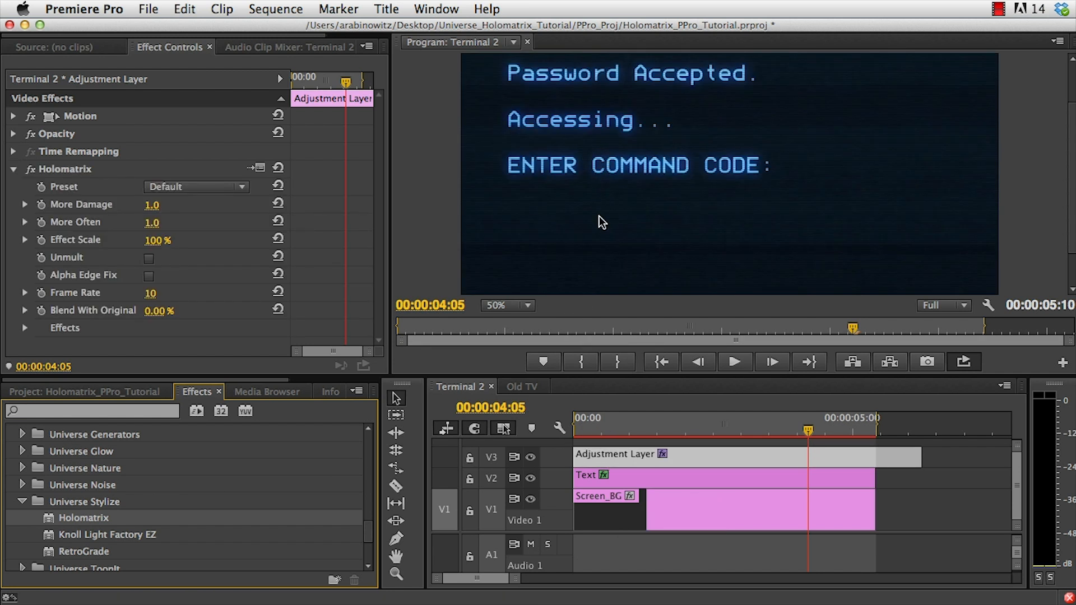
Play back the sequence from the start to preview the holographic terminal text.
drag(598, 417, 567, 417)
key(space)
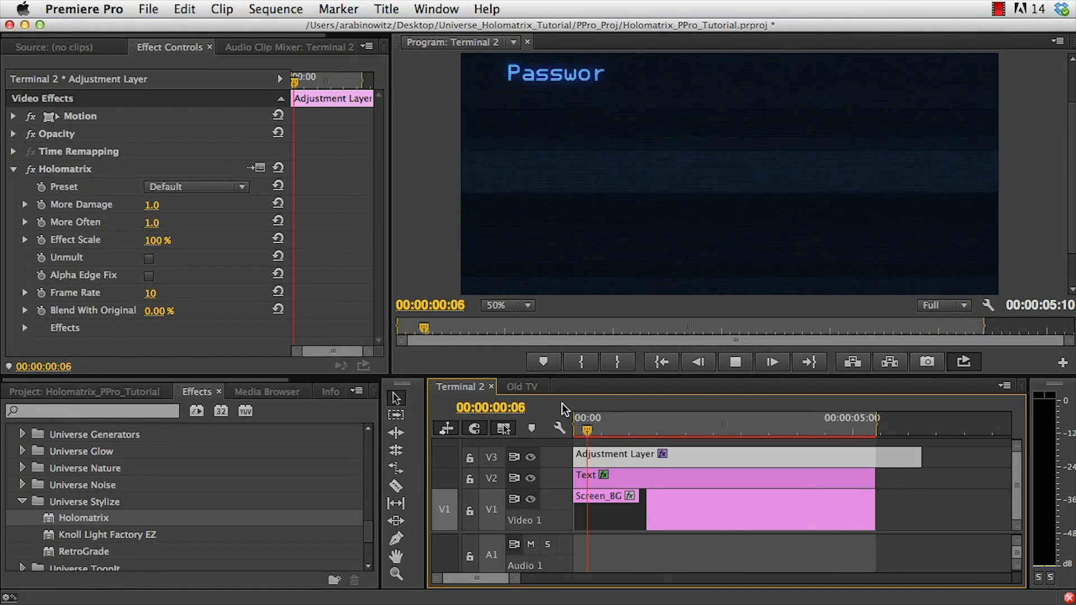
key(space)
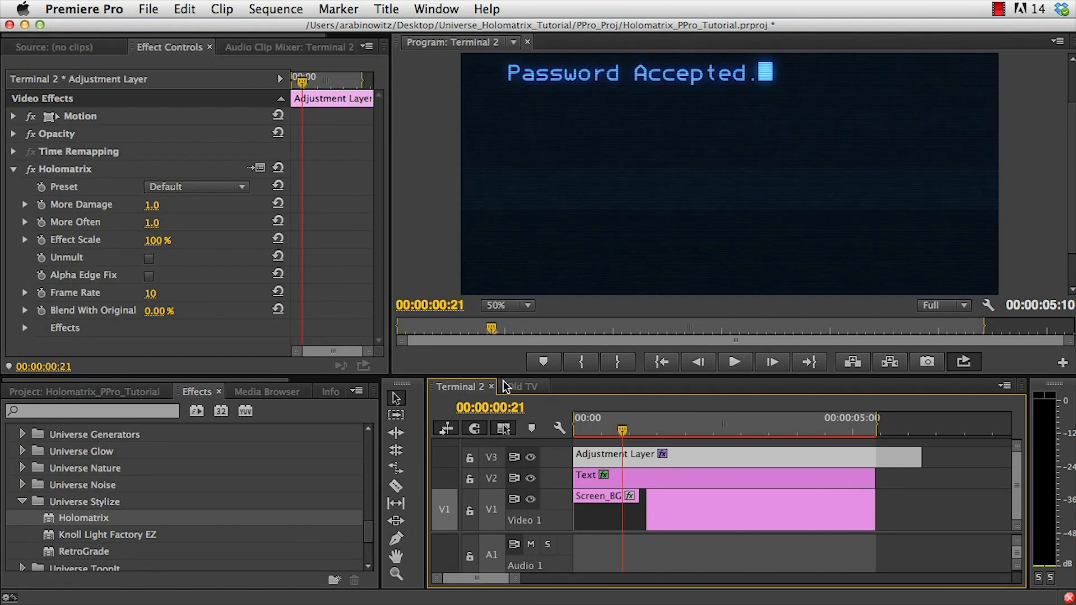
Apply the Hologram – Great Reception Green preset to the Holomatrix effect and set its frame rate to 24.
click(190, 195)
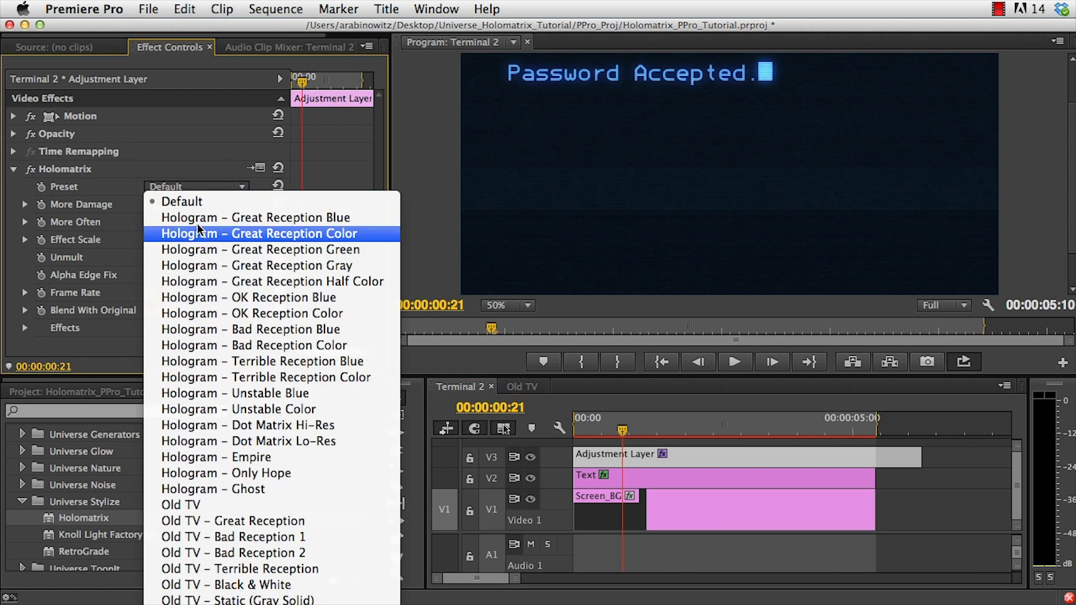
click(207, 250)
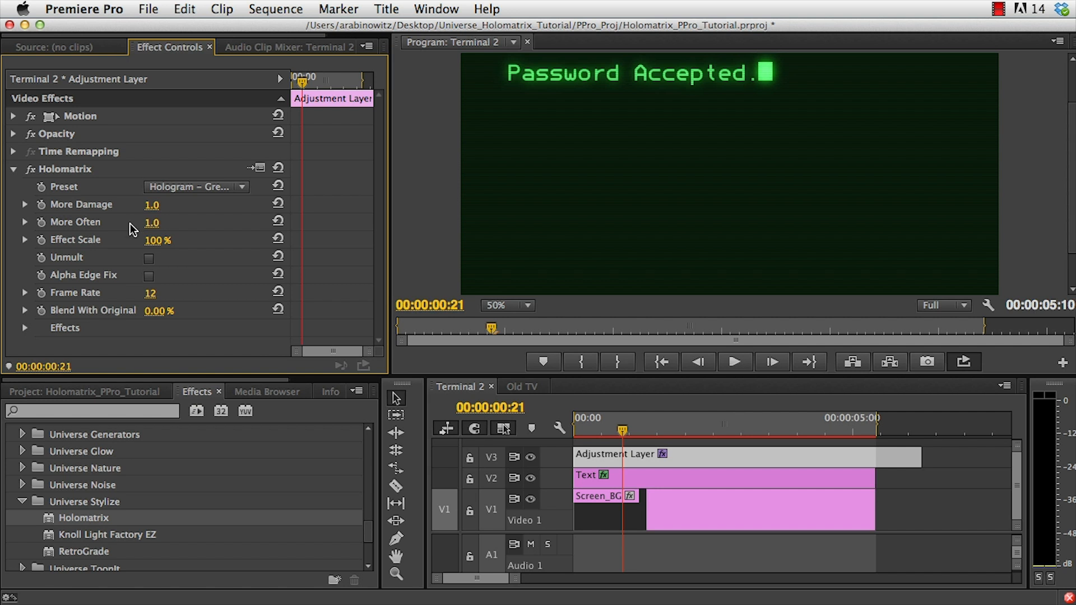
click(151, 293)
text(24)
key(Return)
click(24, 328)
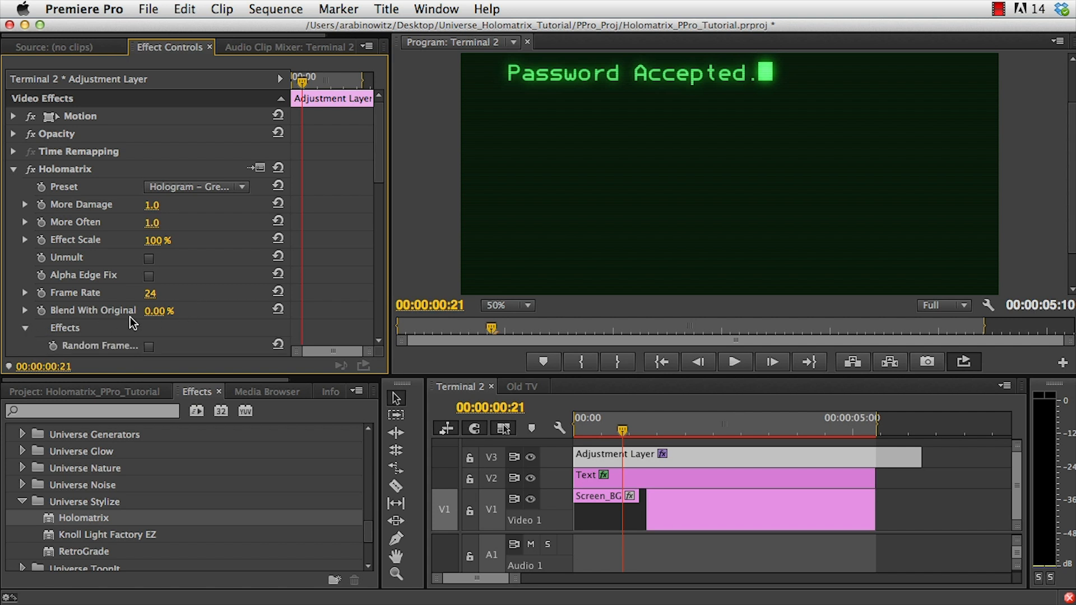
Preview the sequence playback in a maximized Program Monitor.
scroll(133, 322, down, 8)
click(148, 323)
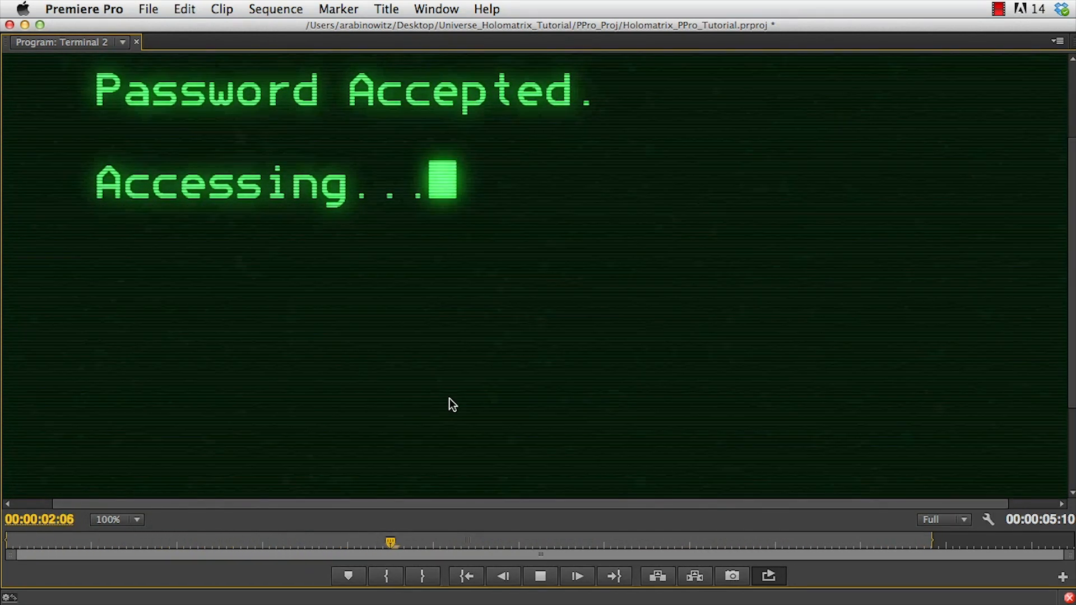
key(grave)
key(space)
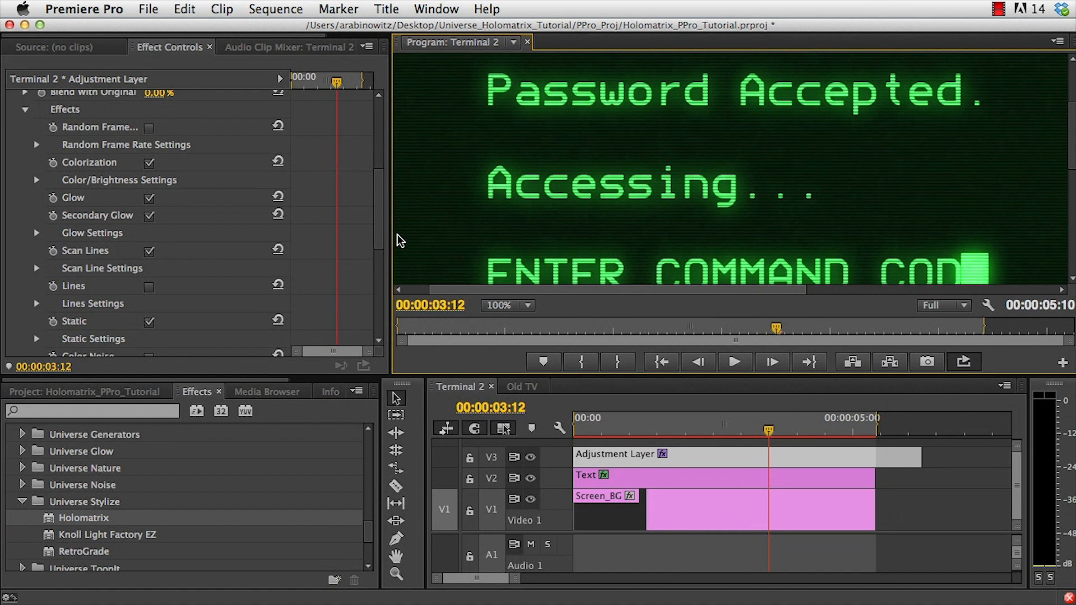
Enable Low-Resolution and set its Low-Res % to 50%.
drag(380, 234, 376, 304)
click(149, 247)
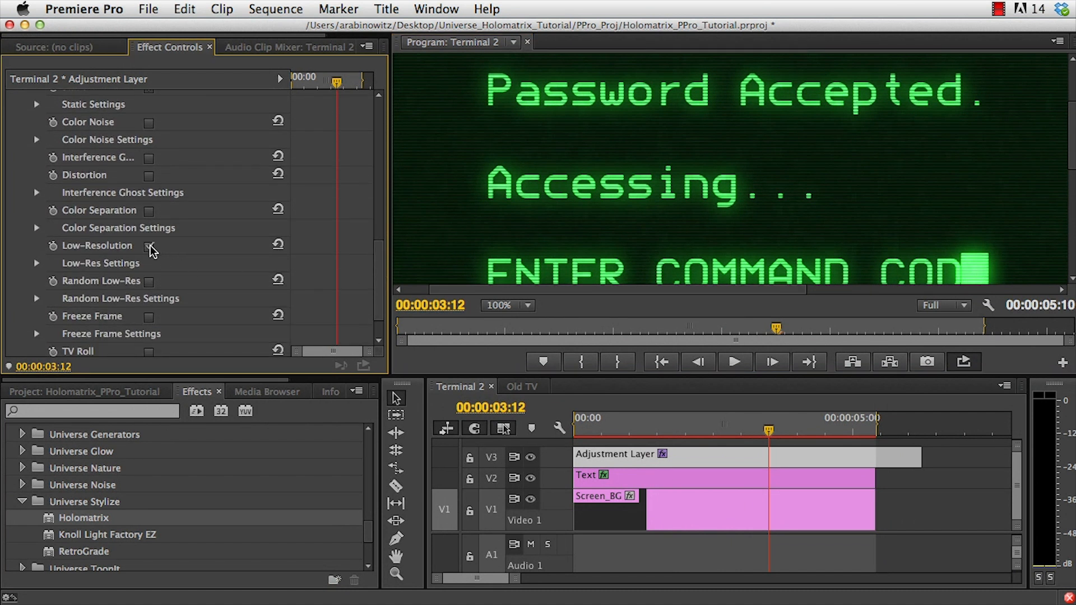
click(36, 263)
click(163, 281)
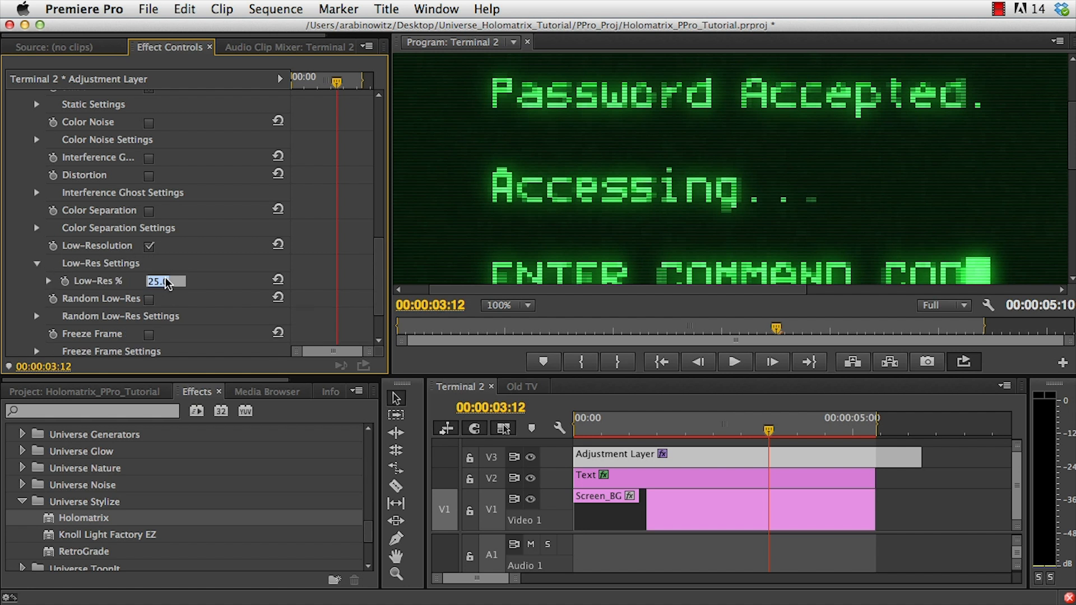
text(50)
key(Return)
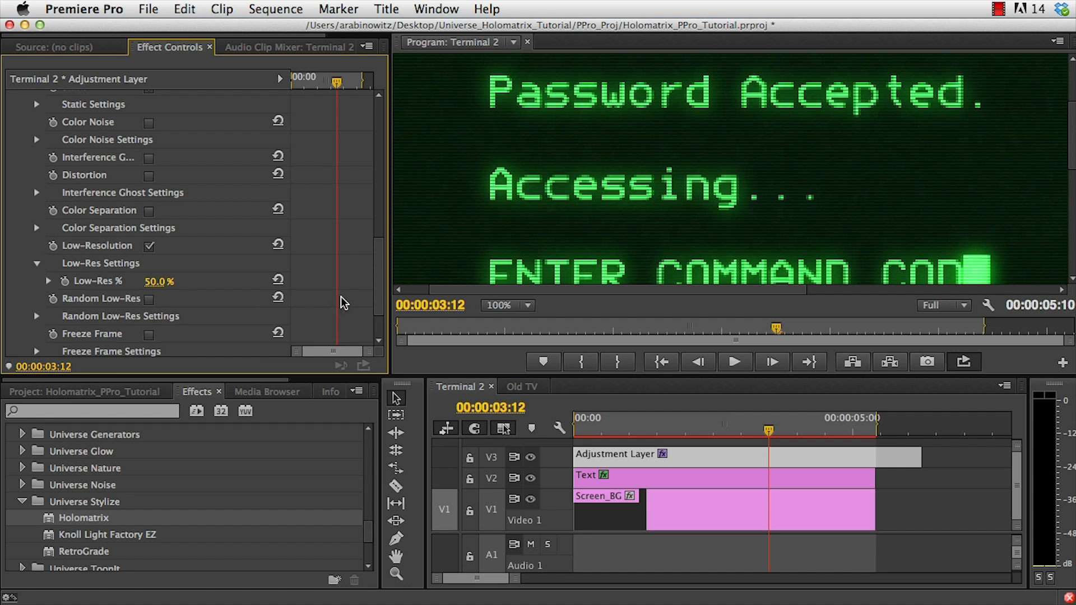
Set the scan line direction to Horizontal & Vertical in the Scan Line Settings.
scroll(380, 283, up, 2)
drag(380, 283, 380, 249)
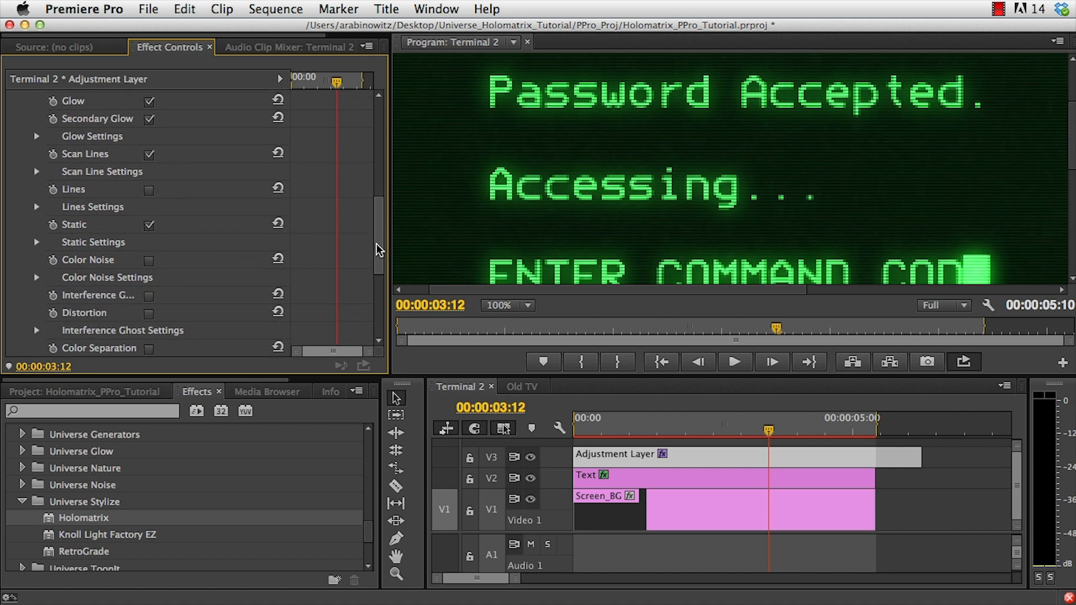
click(36, 172)
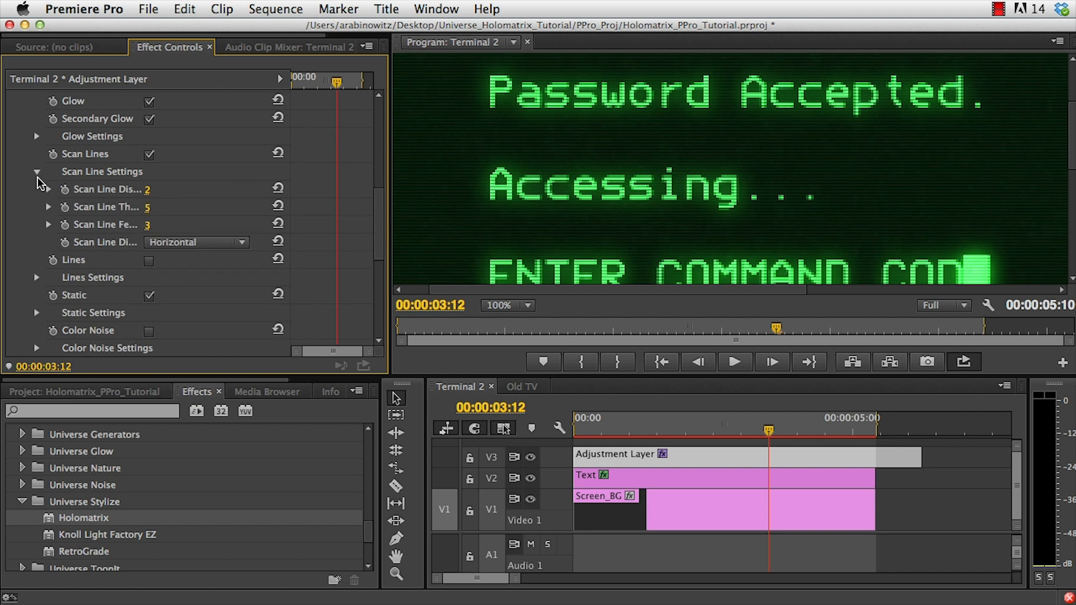
click(177, 242)
click(191, 289)
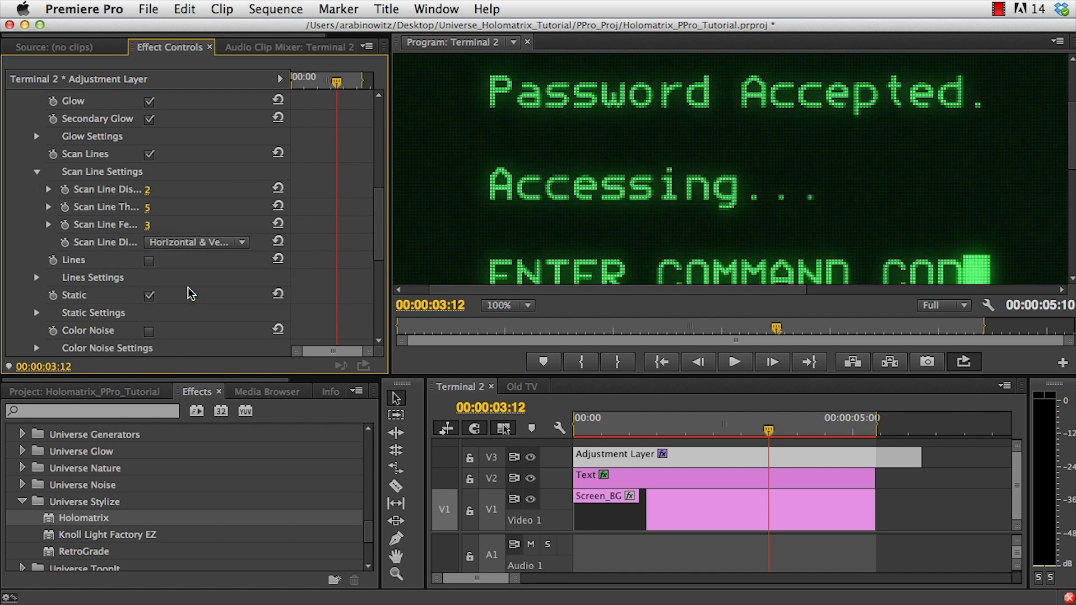
Enable Lines and set the LU line height to 700 and the LD line height to 500.
click(149, 262)
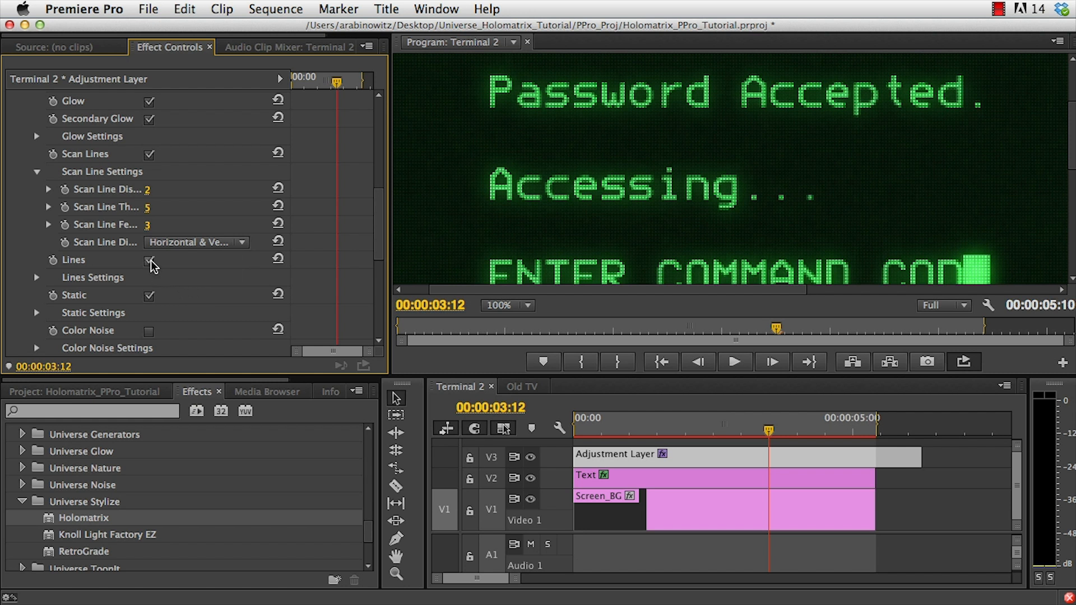
click(36, 277)
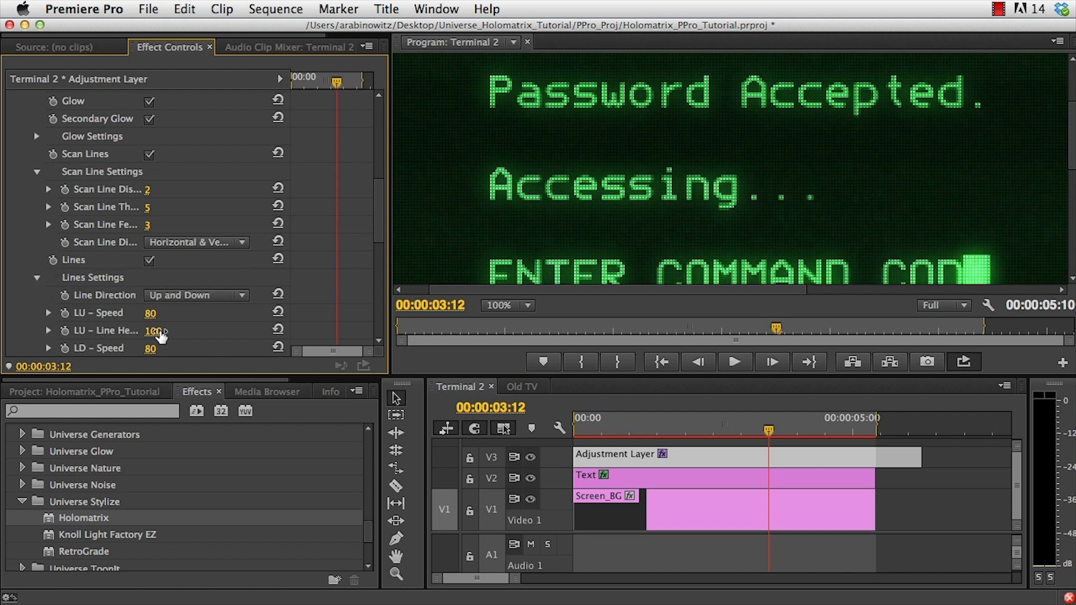
scroll(187, 340, down, 1)
click(153, 314)
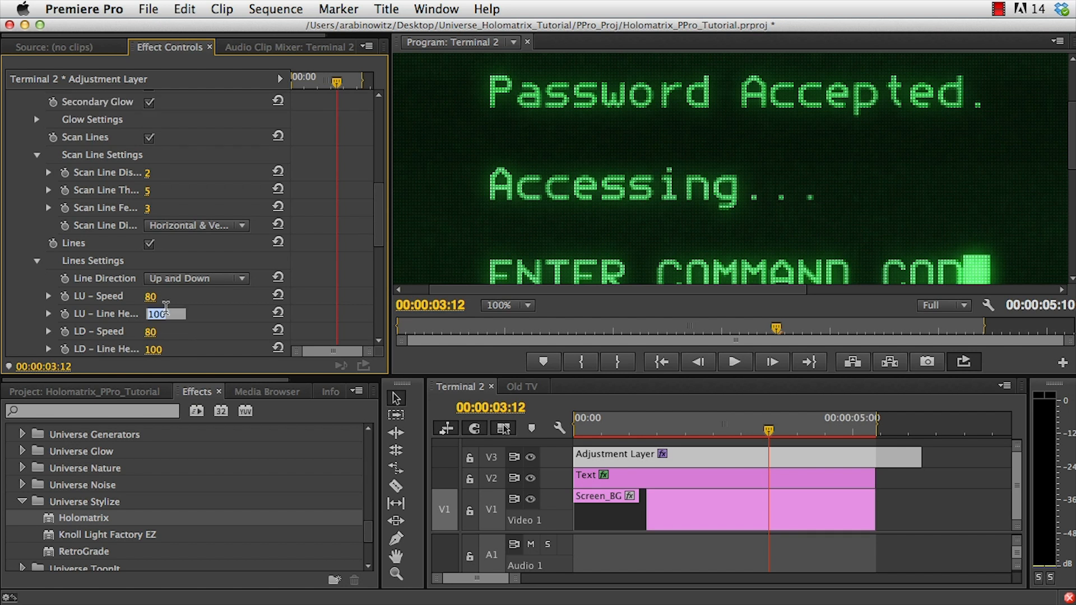
text(700)
key(Return)
click(153, 349)
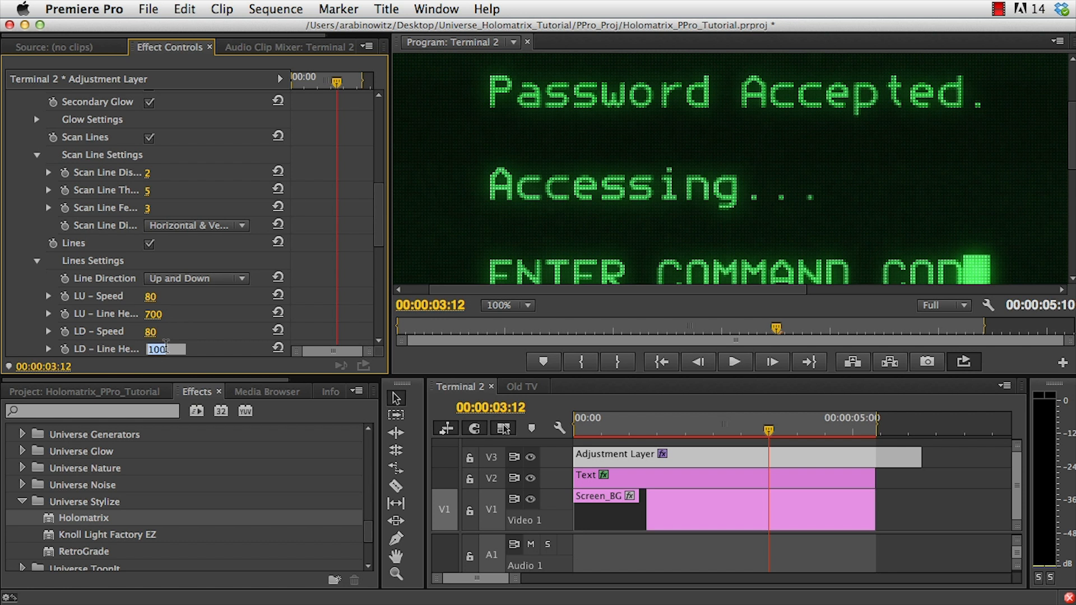
text(500)
key(Return)
Play the Terminal 2 sequence from the start in a maximized Program Monitor.
key(grave)
key(Home)
key(space)
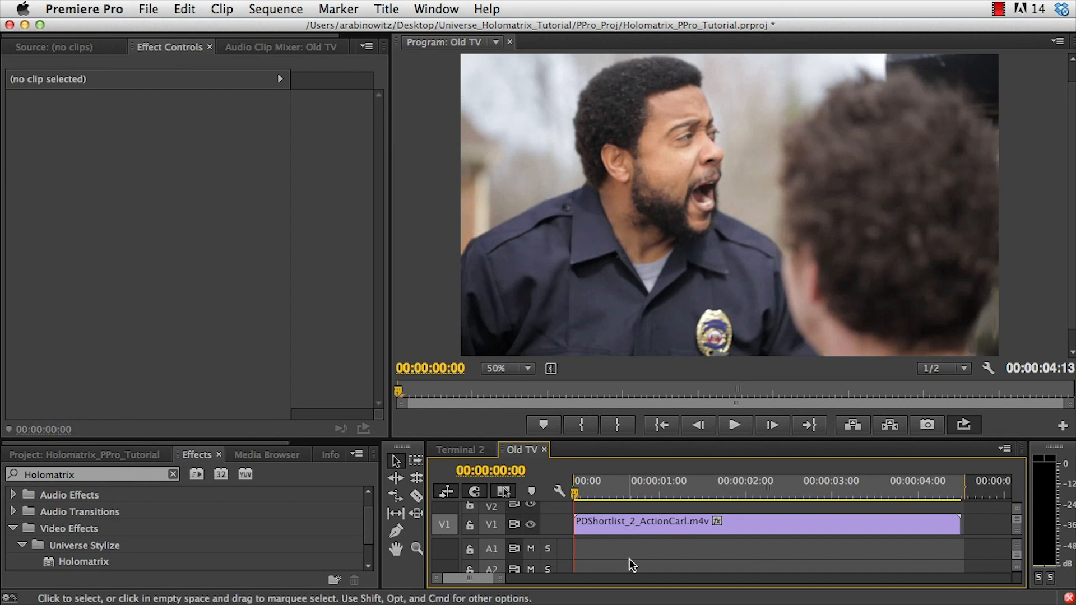
Apply the Holomatrix effect to the PDShortlist_2_ActionCarl.m4v clip in the Old TV sequence.
key(space)
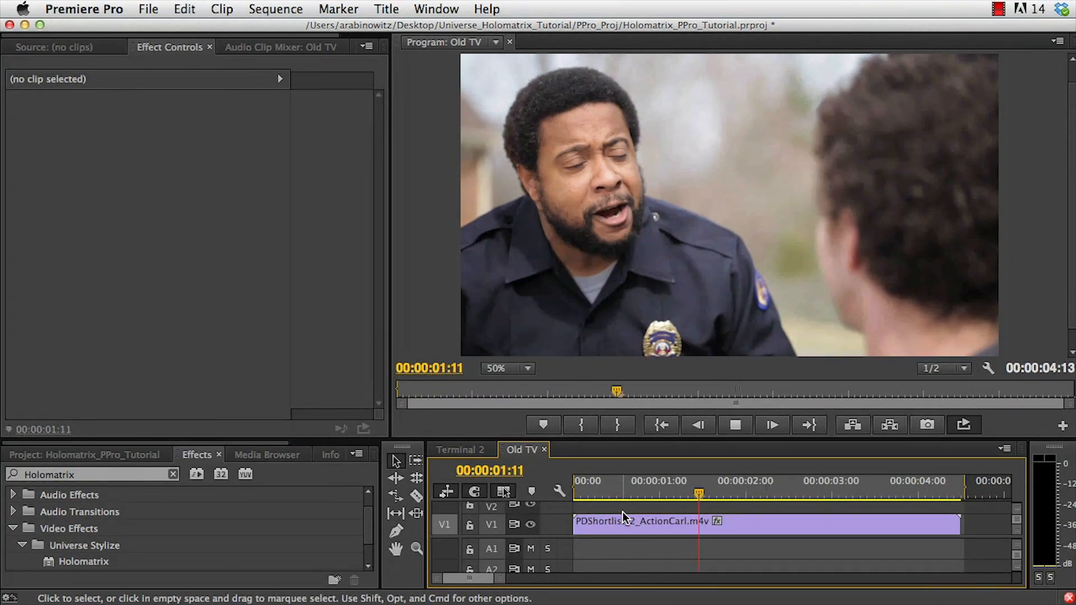
key(space)
click(623, 521)
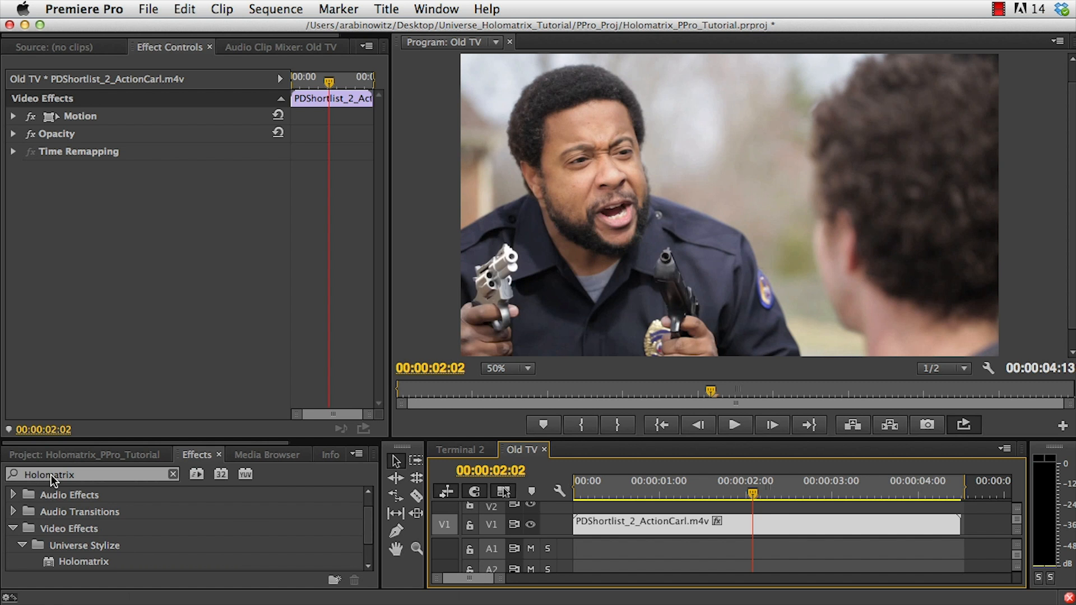
click(72, 560)
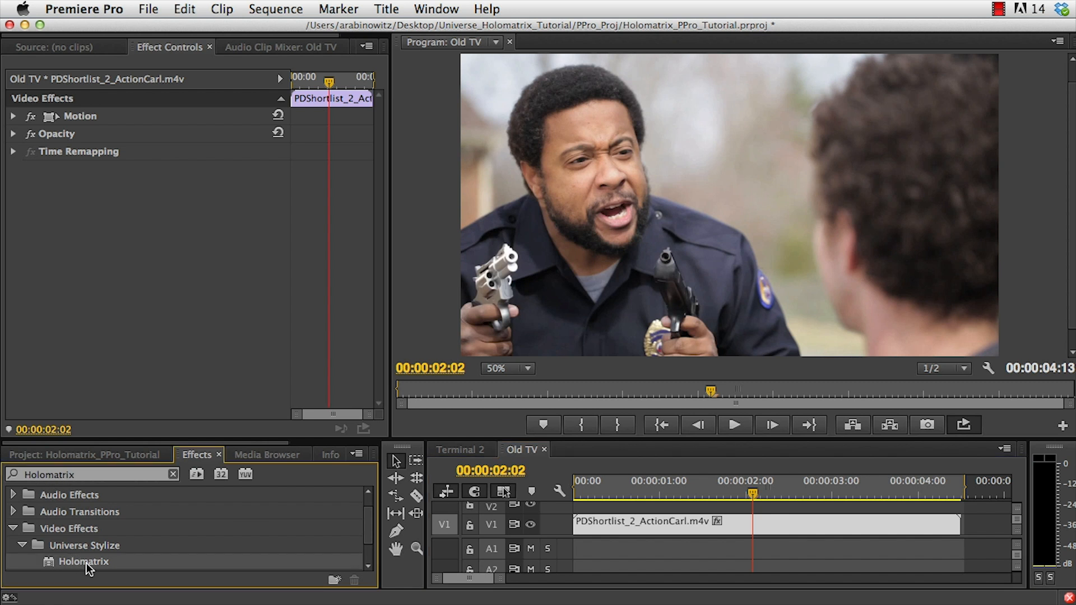
drag(86, 563, 643, 523)
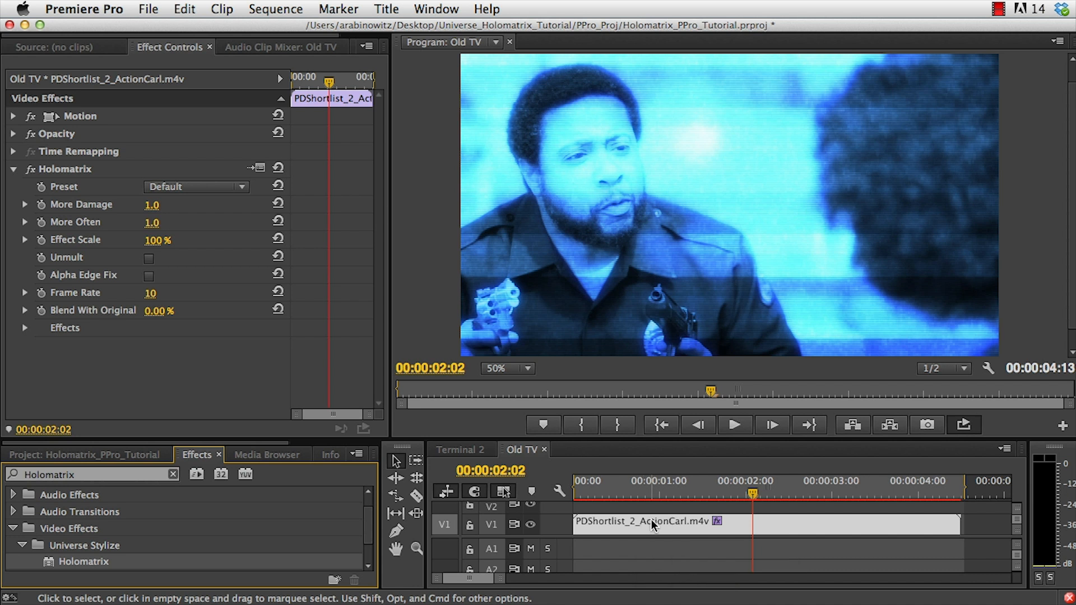
Choose the Display – LCD preset for the clip's Holomatrix effect.
click(173, 190)
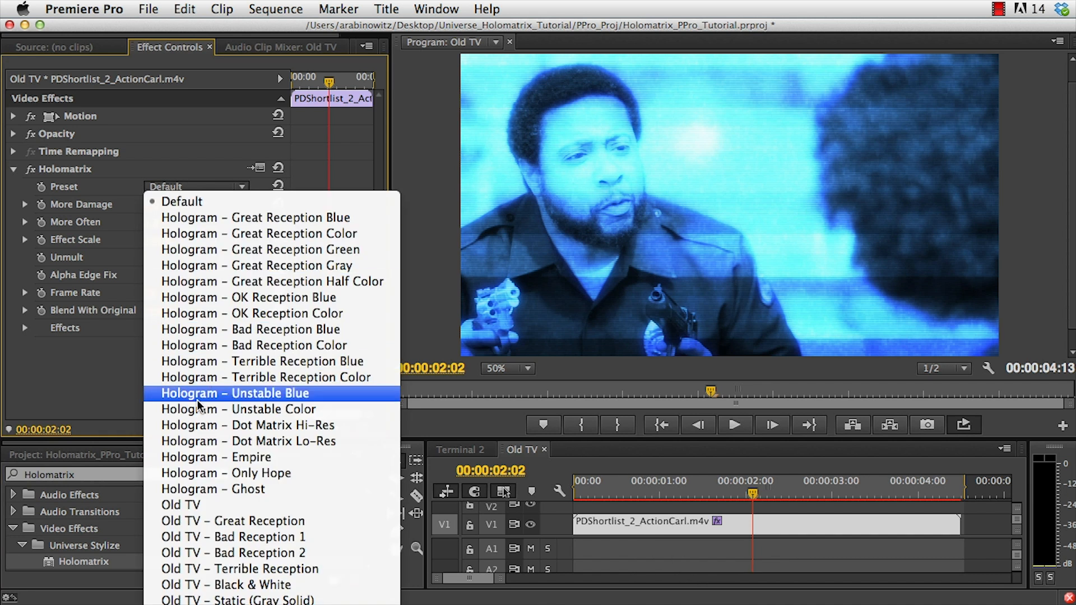
click(193, 553)
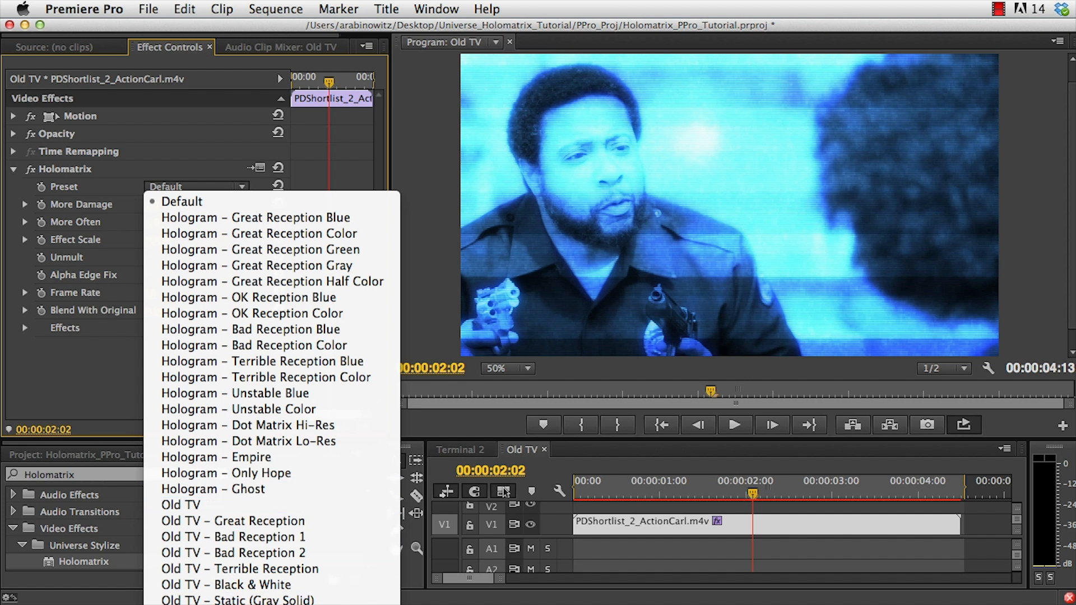
click(216, 604)
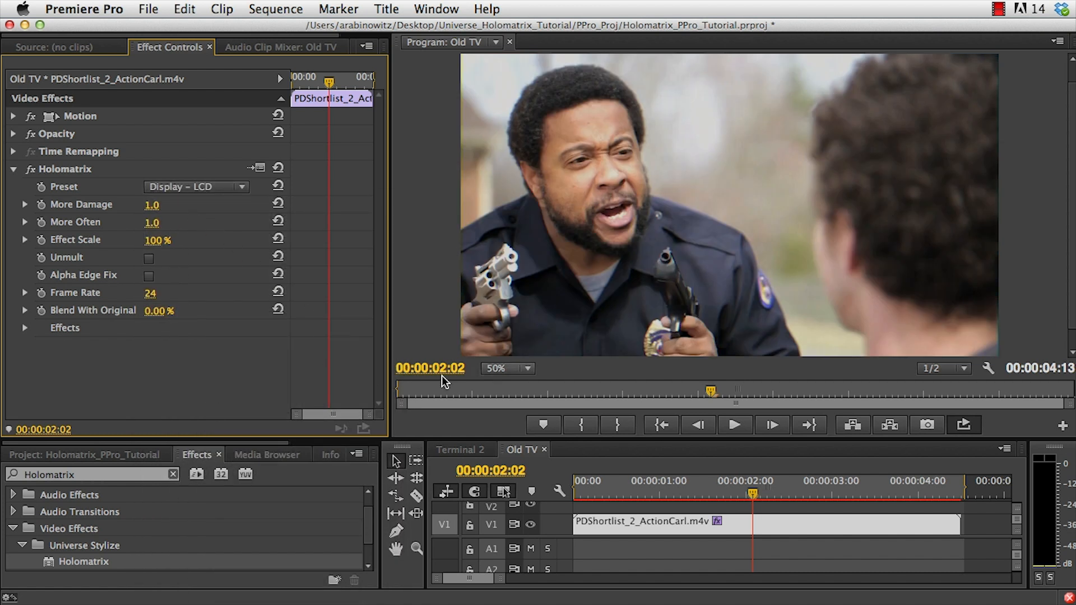
Preview the LCD effect at 100% monitor zoom, then return the zoom to 50% and play again.
click(485, 371)
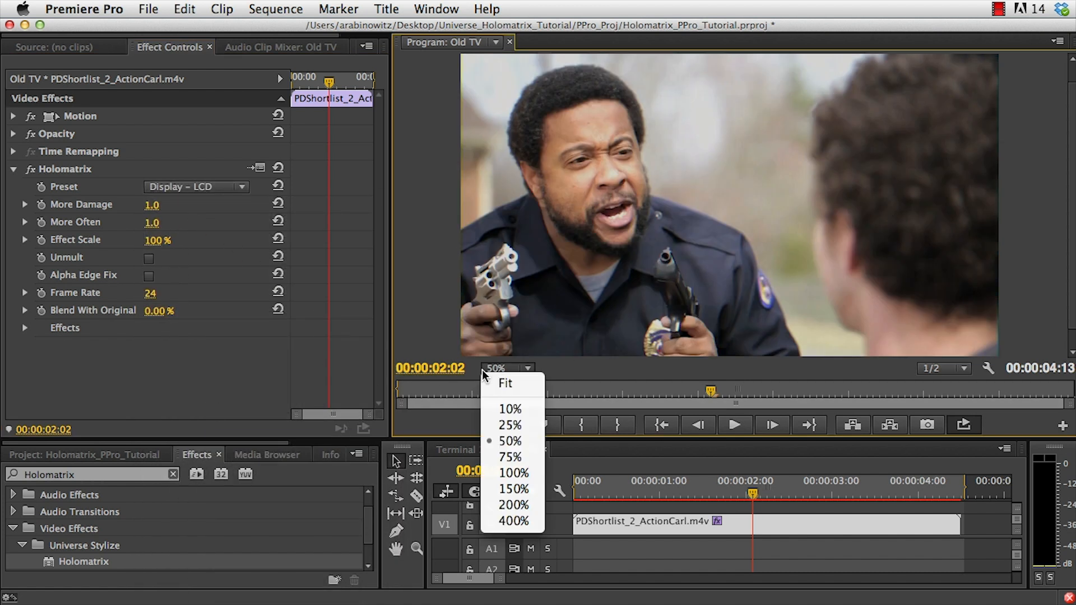
click(493, 475)
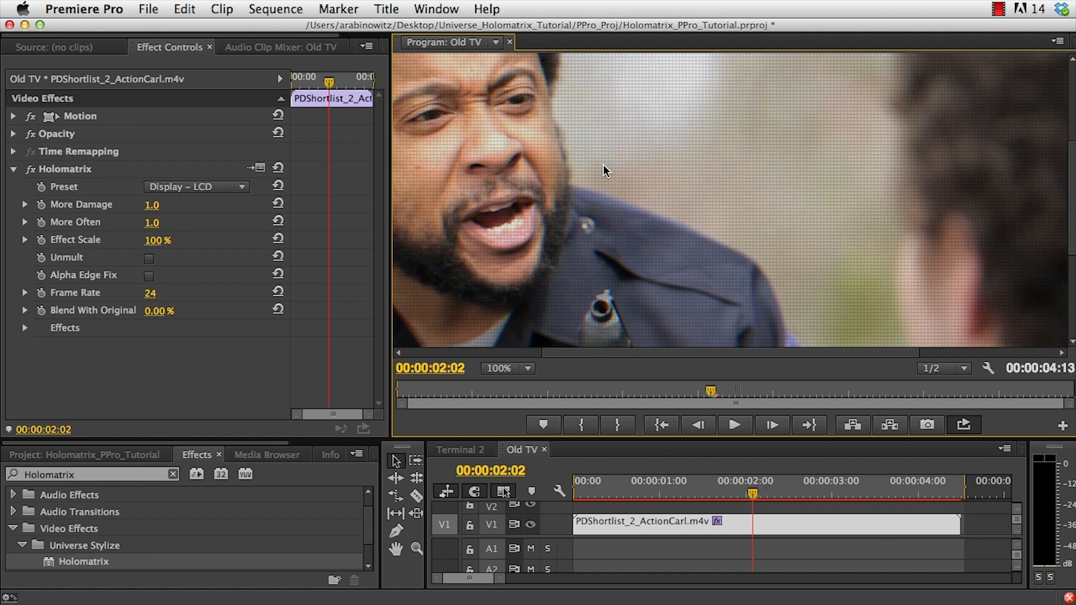
key(space)
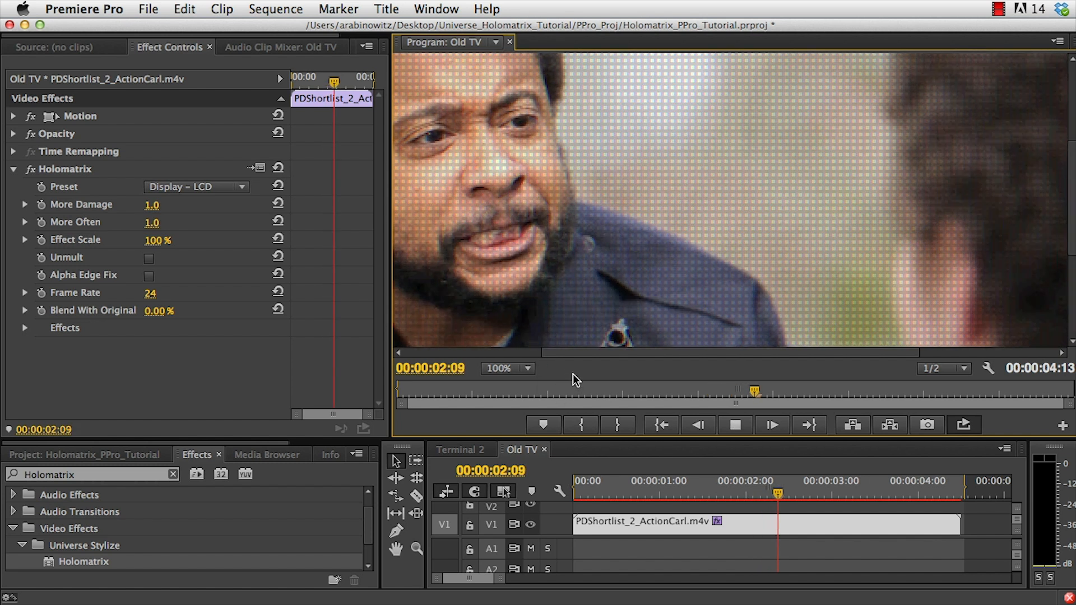
key(space)
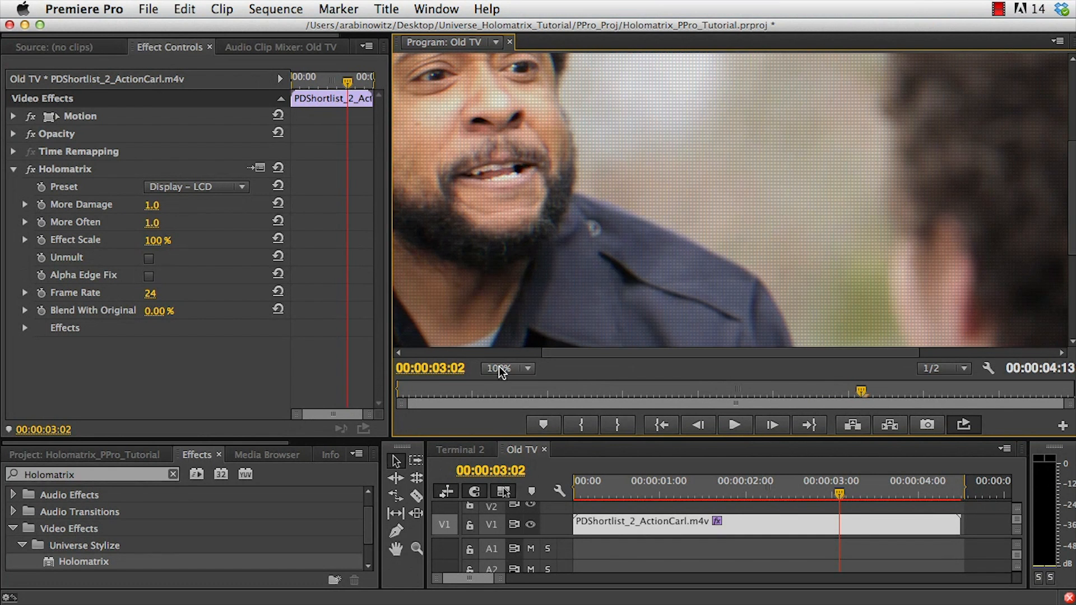
click(499, 368)
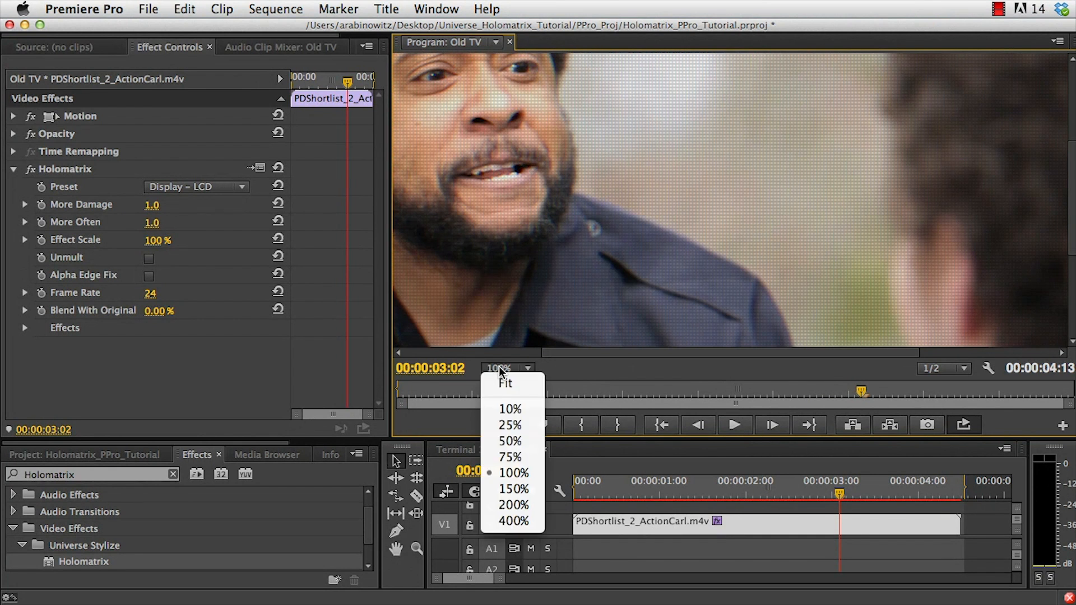
click(507, 441)
key(space)
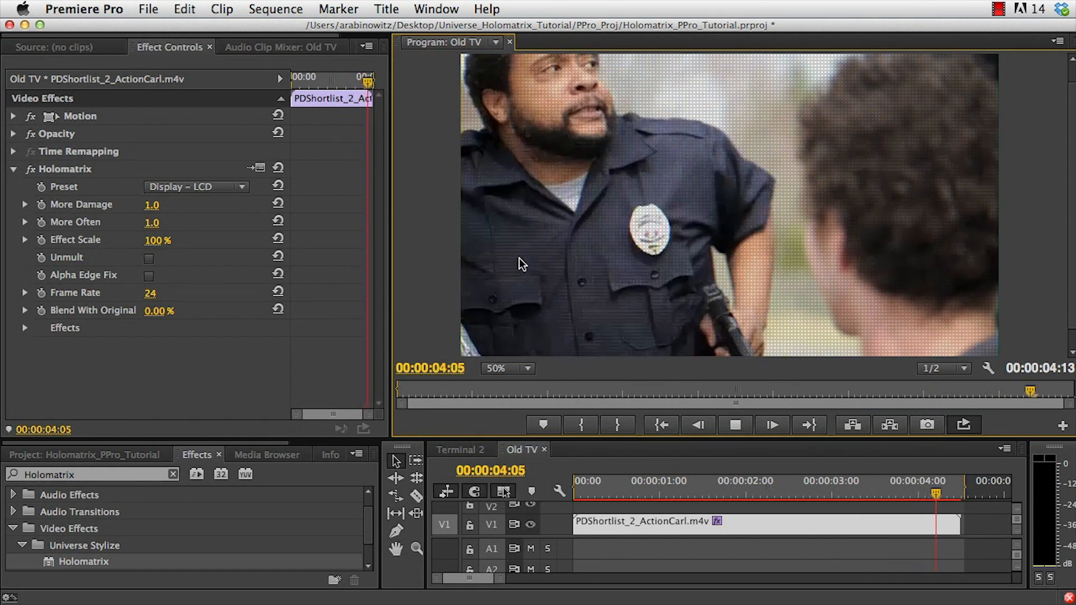
key(space)
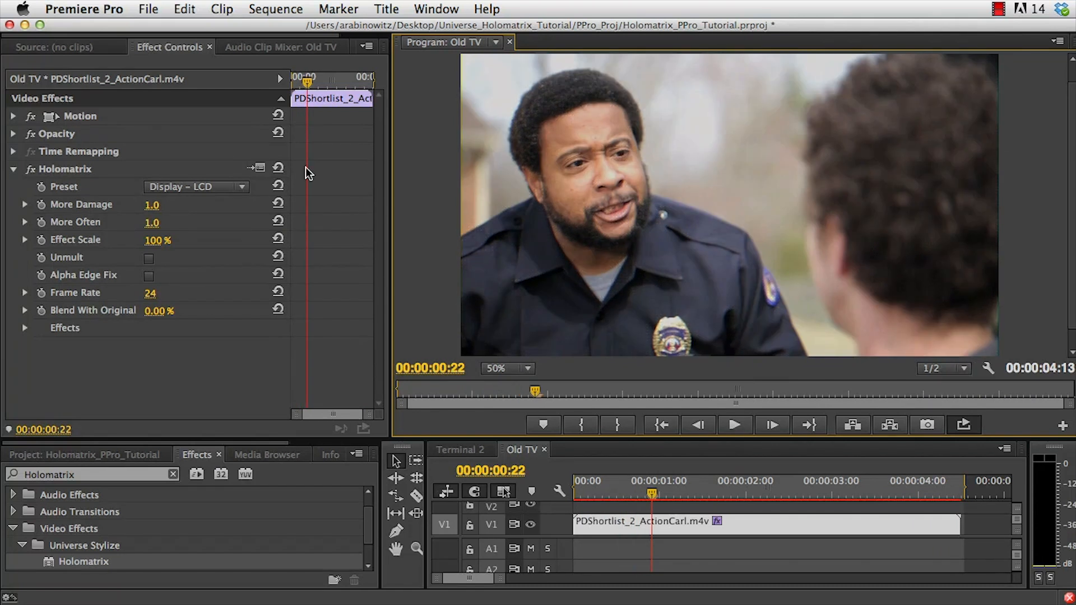
Switch the Holomatrix preset to Display – LCD Gl… and play the clip.
click(172, 190)
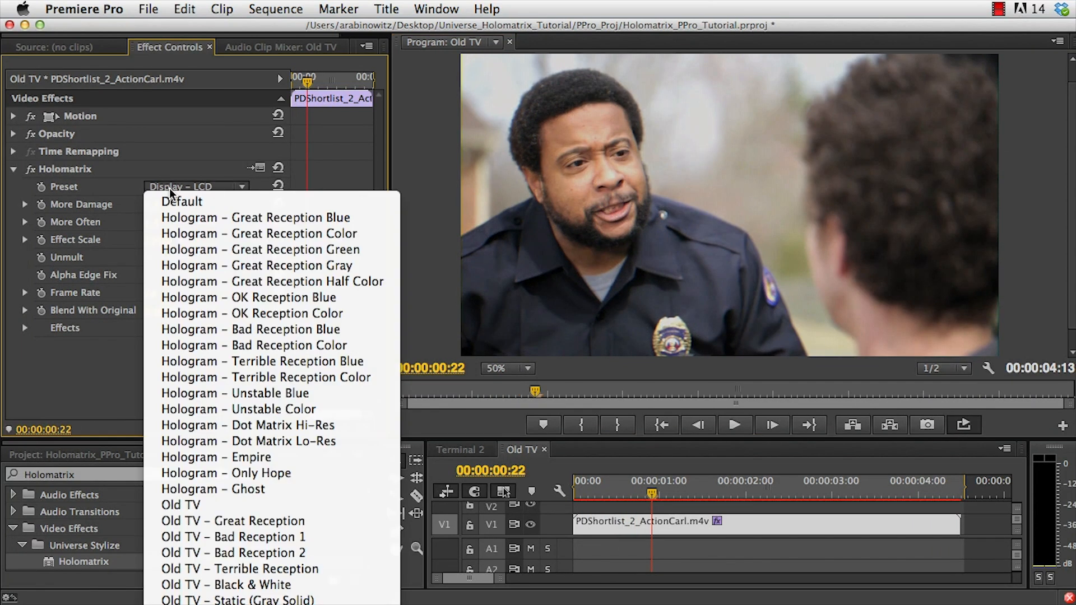
click(370, 597)
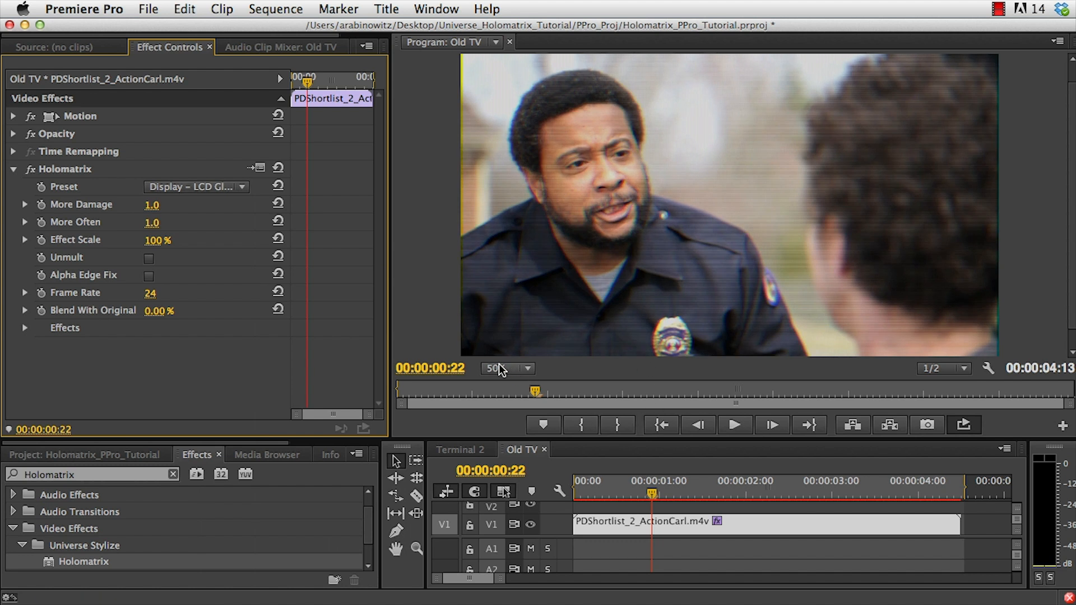
key(space)
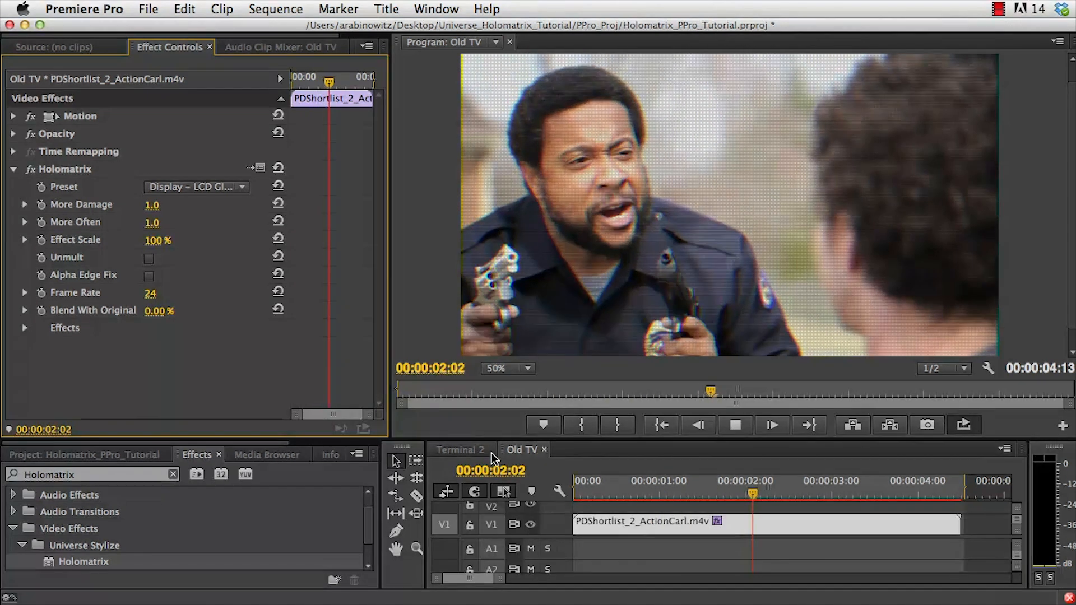
Set the program monitor's playback resolution to Full and zoom to 100%, then play the clip.
click(946, 368)
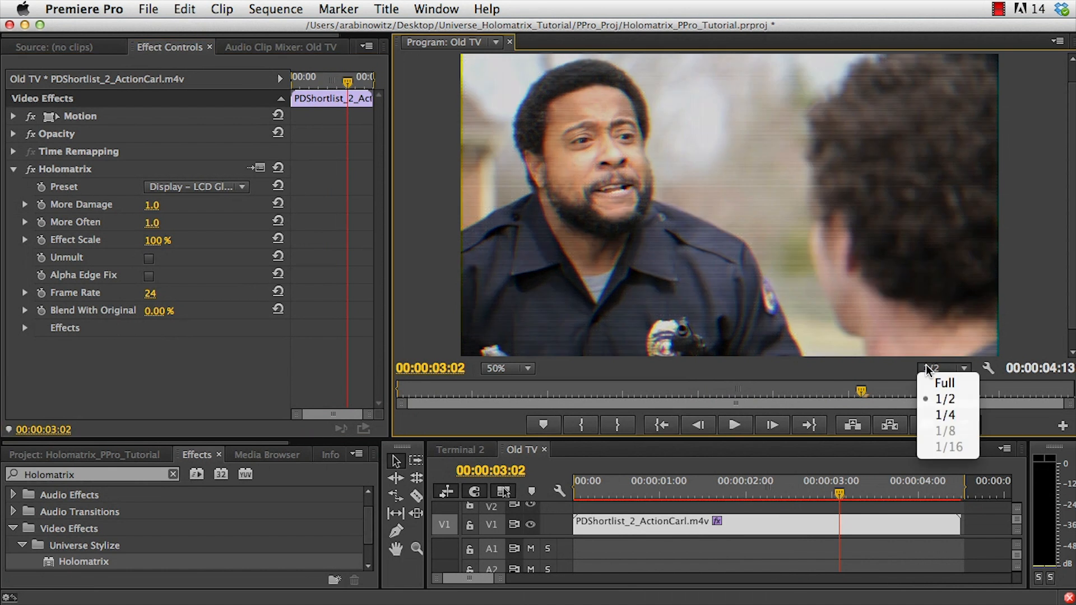
click(935, 382)
click(491, 370)
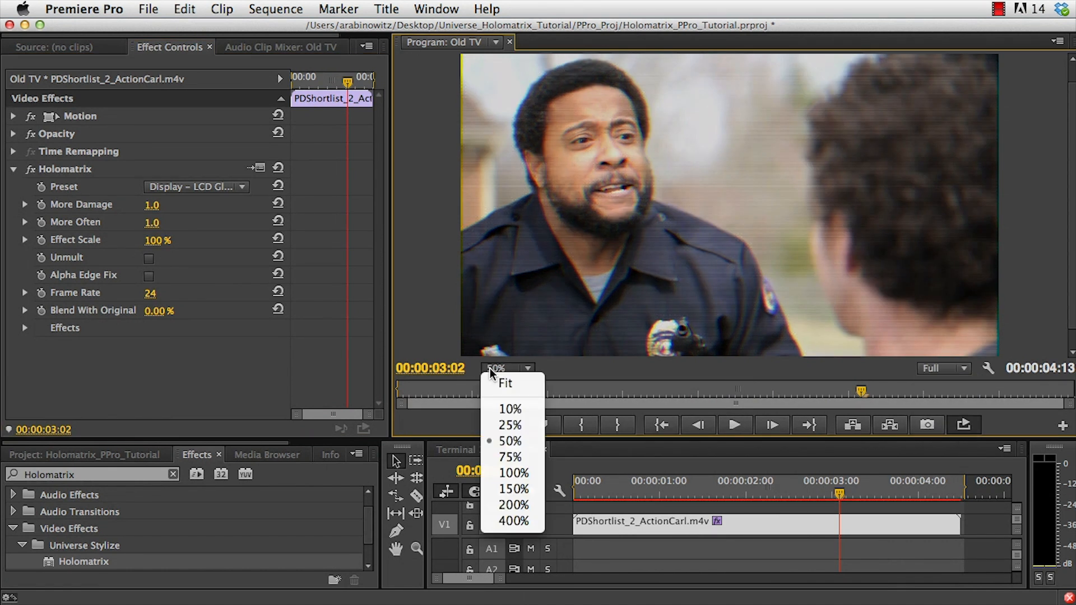
click(512, 473)
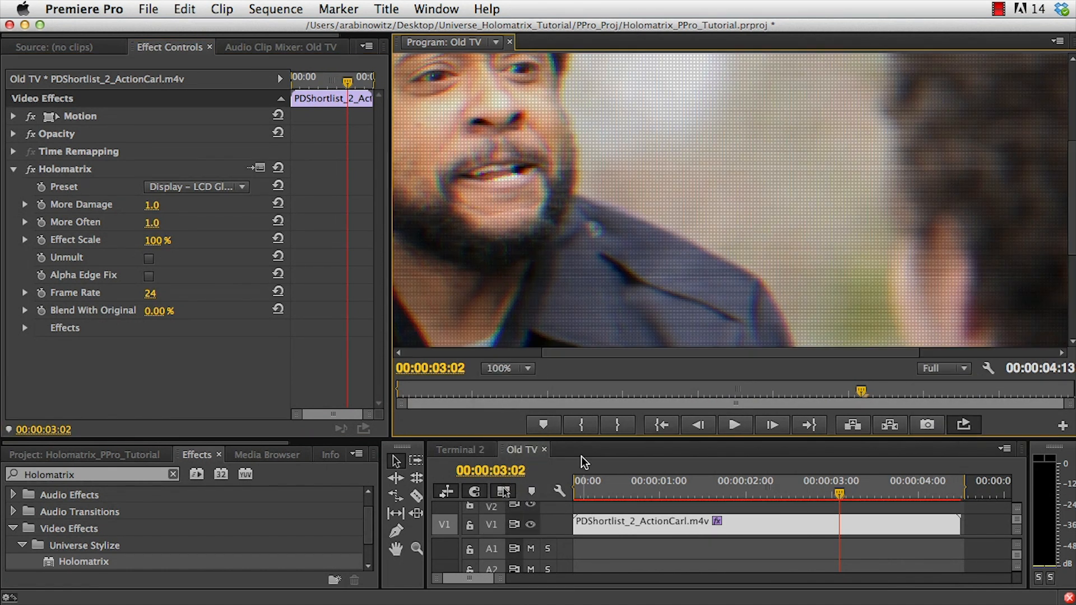
drag(596, 492, 556, 490)
key(space)
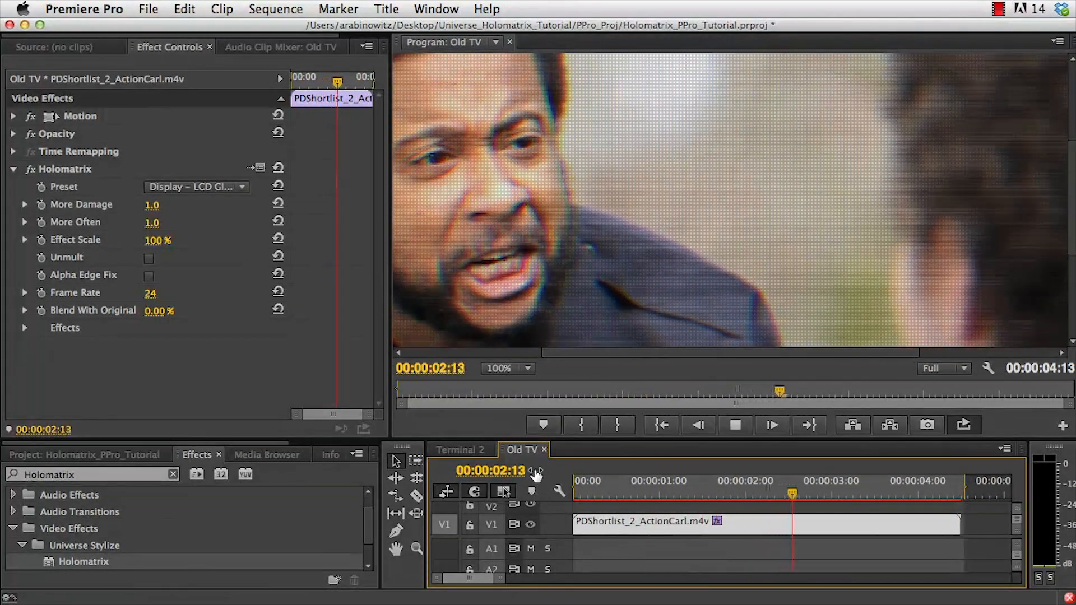
key(space)
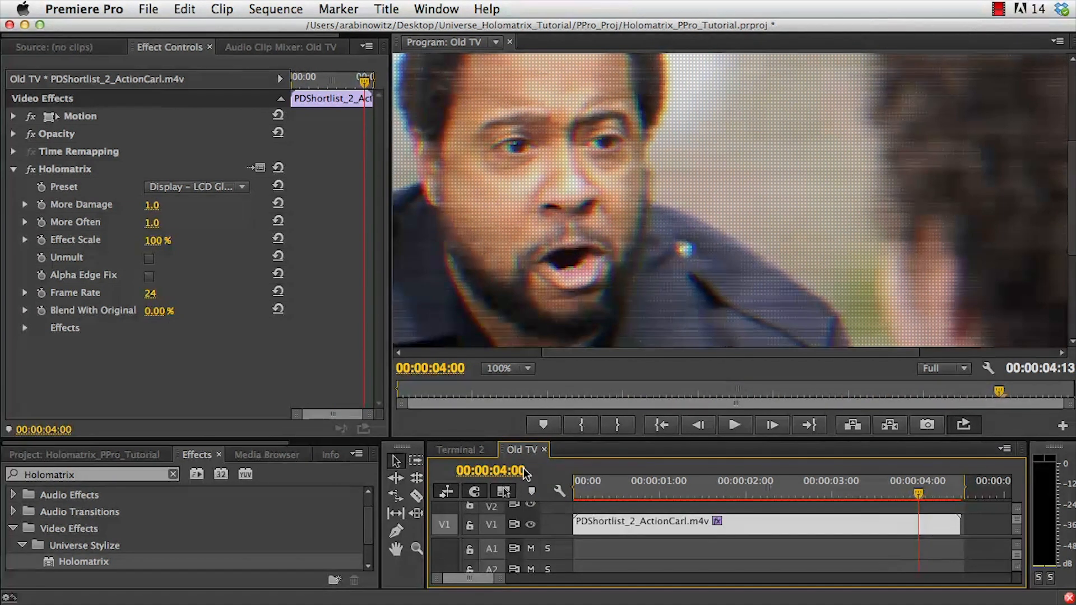
Switch the Holomatrix preset to Vision – Night V…, return the monitor zoom to 50%, and play the clip.
click(191, 187)
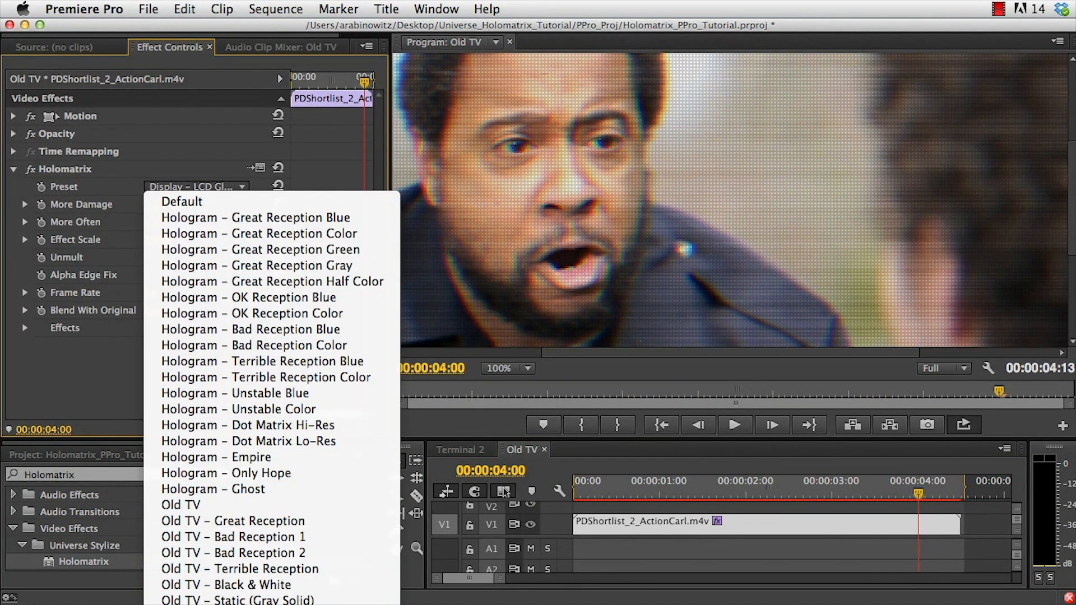
click(308, 584)
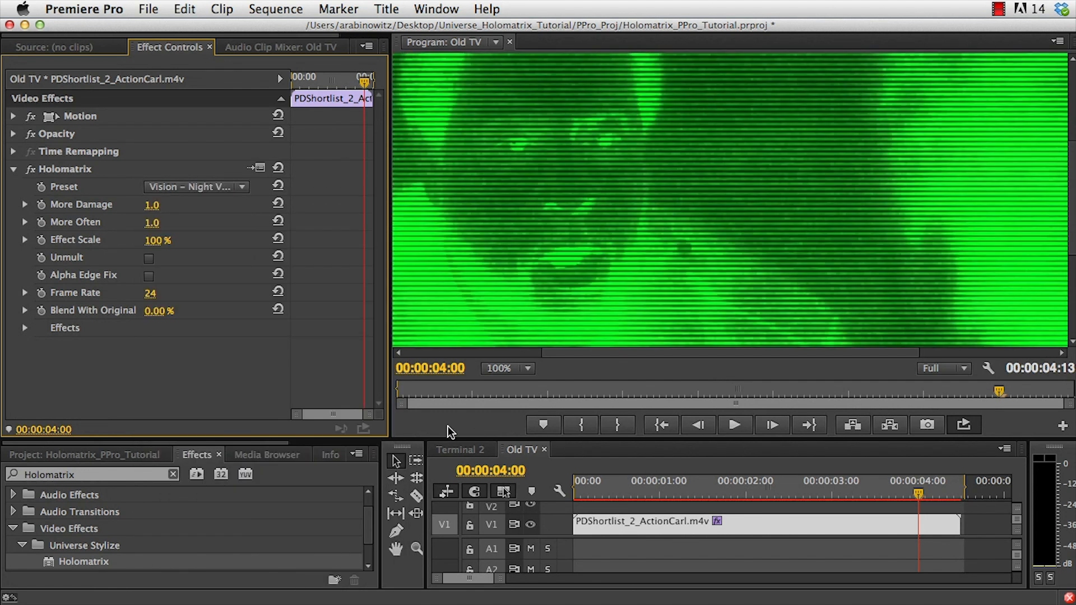
click(502, 370)
click(495, 443)
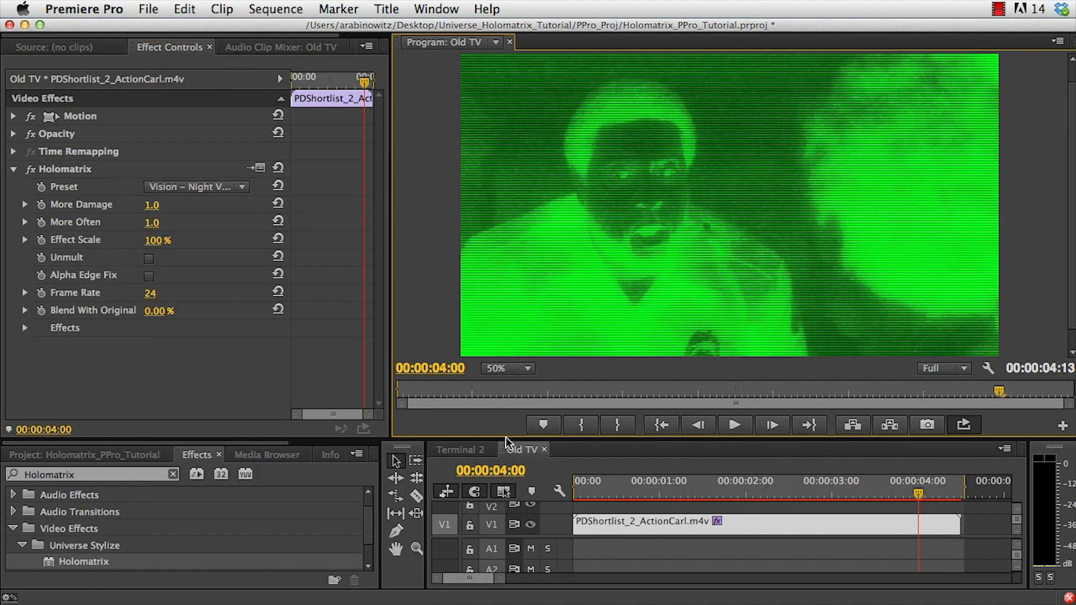
key(space)
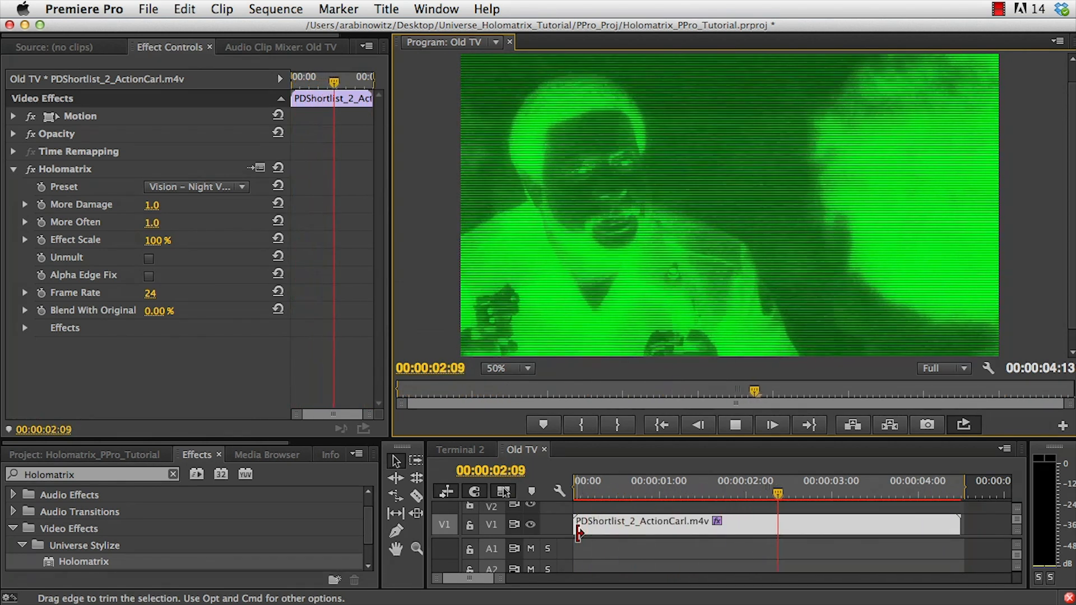
key(space)
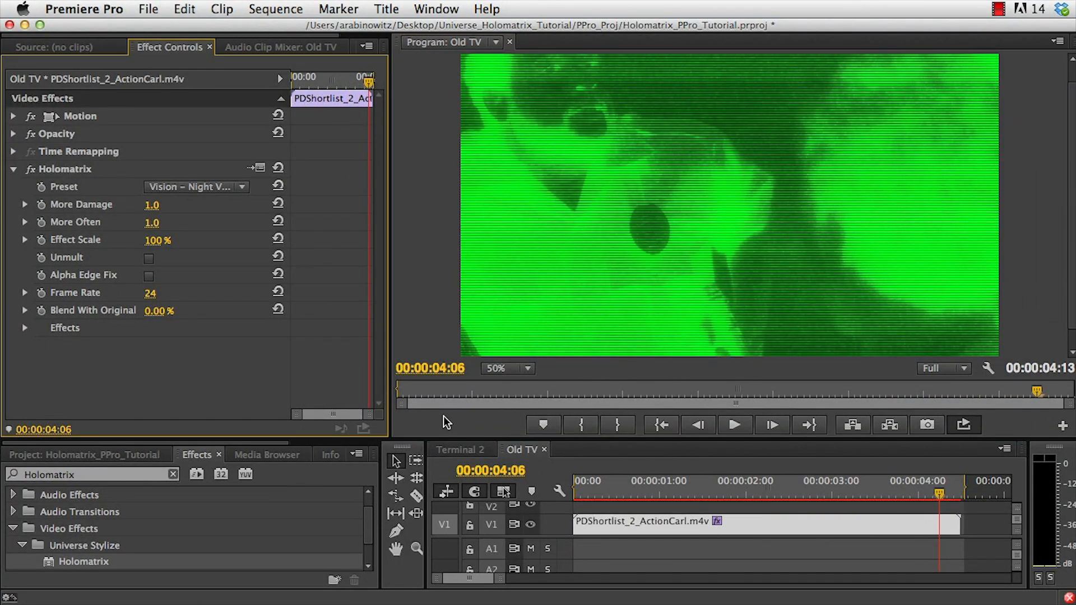
Switch the Holomatrix preset to Old TV and play the clip.
click(188, 189)
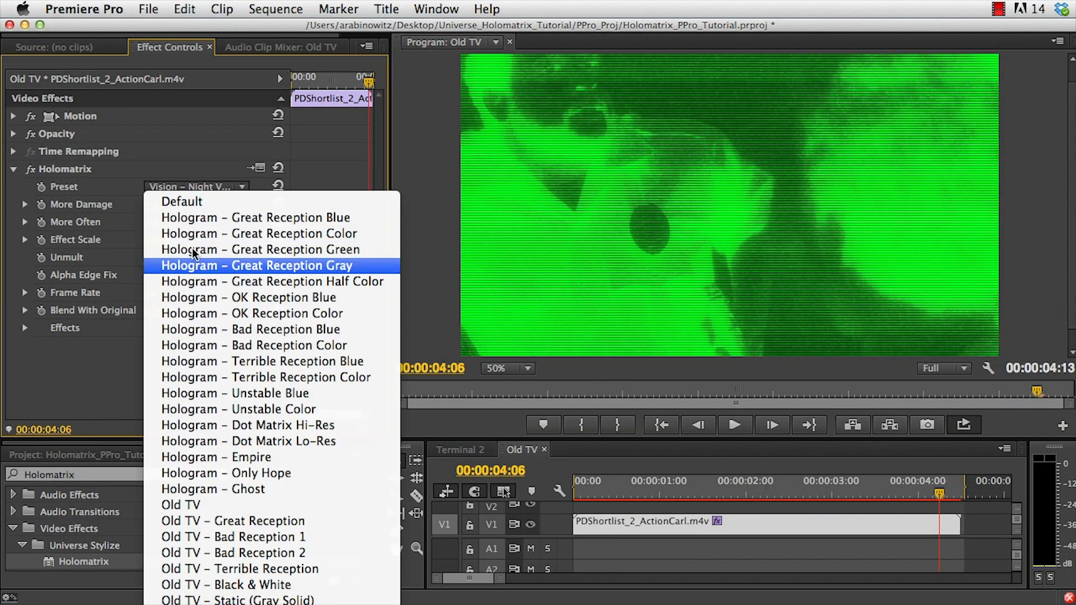
click(217, 505)
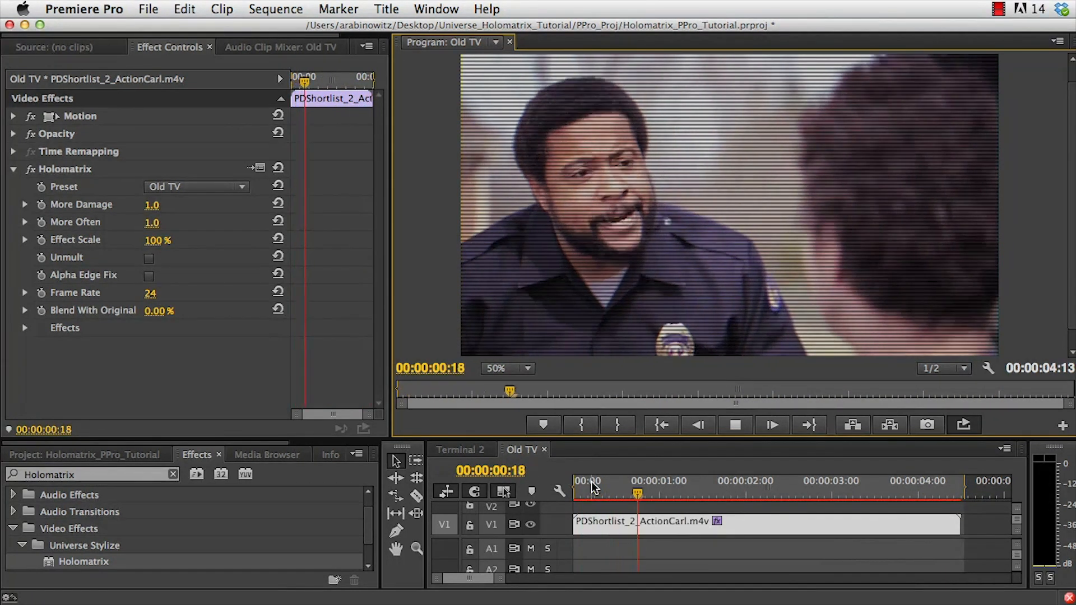
key(space)
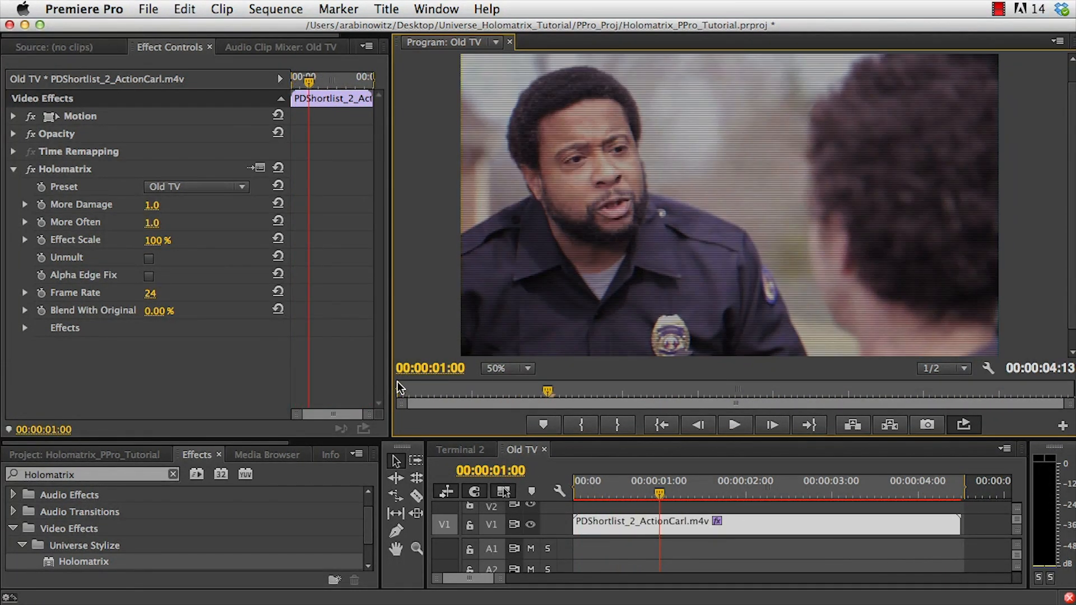
Switch the Holomatrix preset to Old TV – Bad Reception 1, play it, and return the playhead to the start.
click(213, 187)
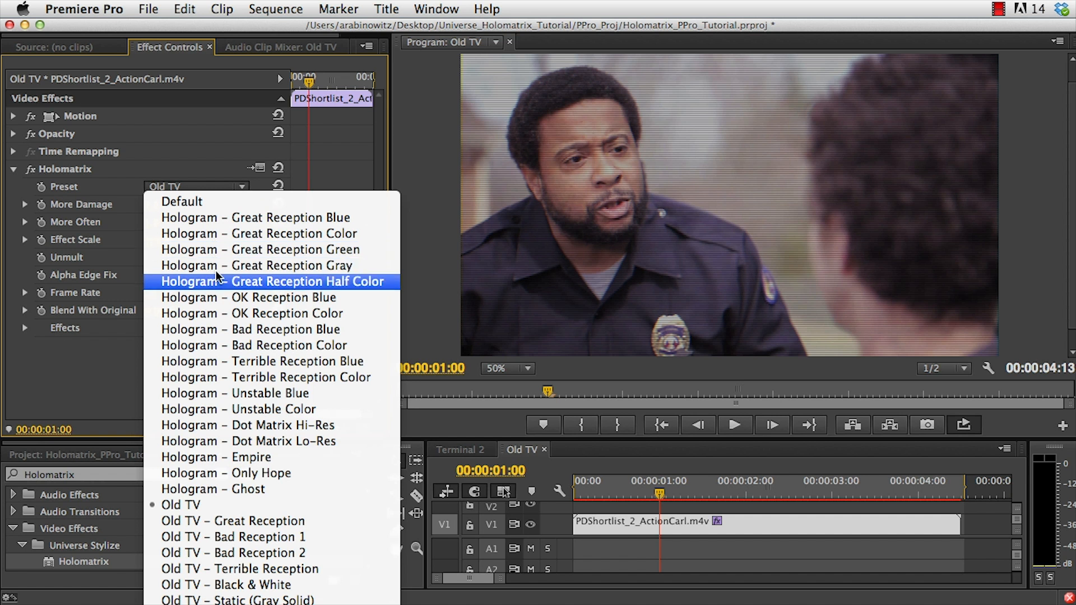
click(260, 538)
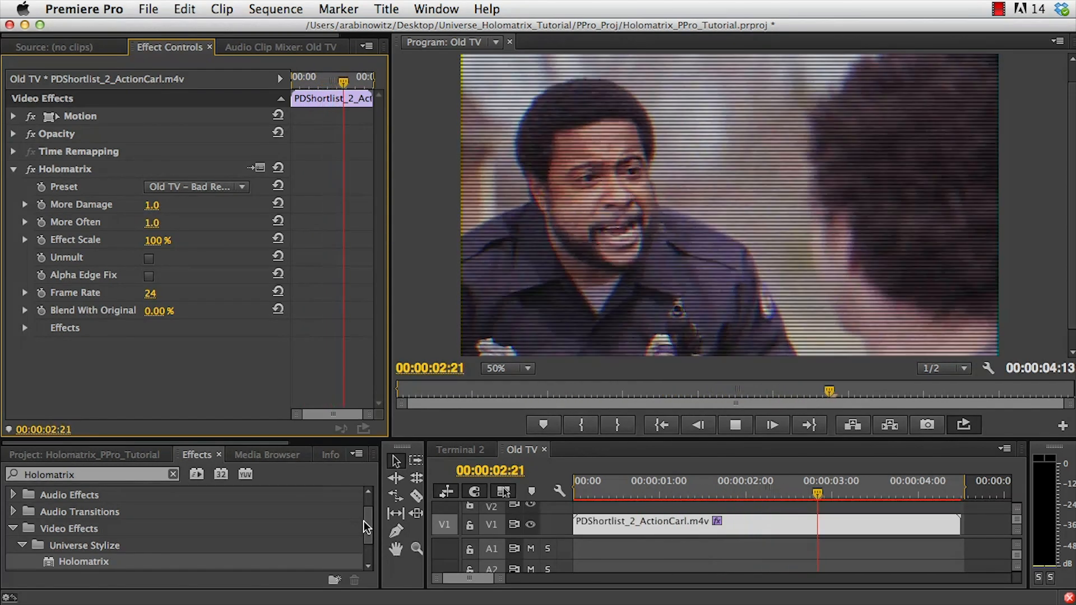
key(space)
drag(645, 493, 579, 489)
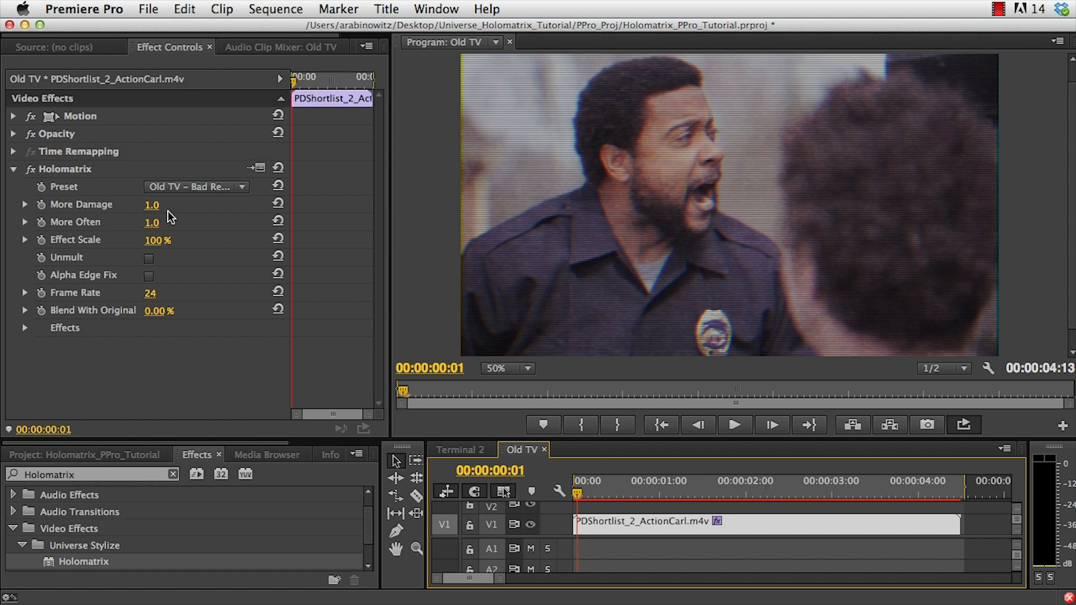
Set the Holomatrix More Damage value to 3 and play the clip.
click(151, 206)
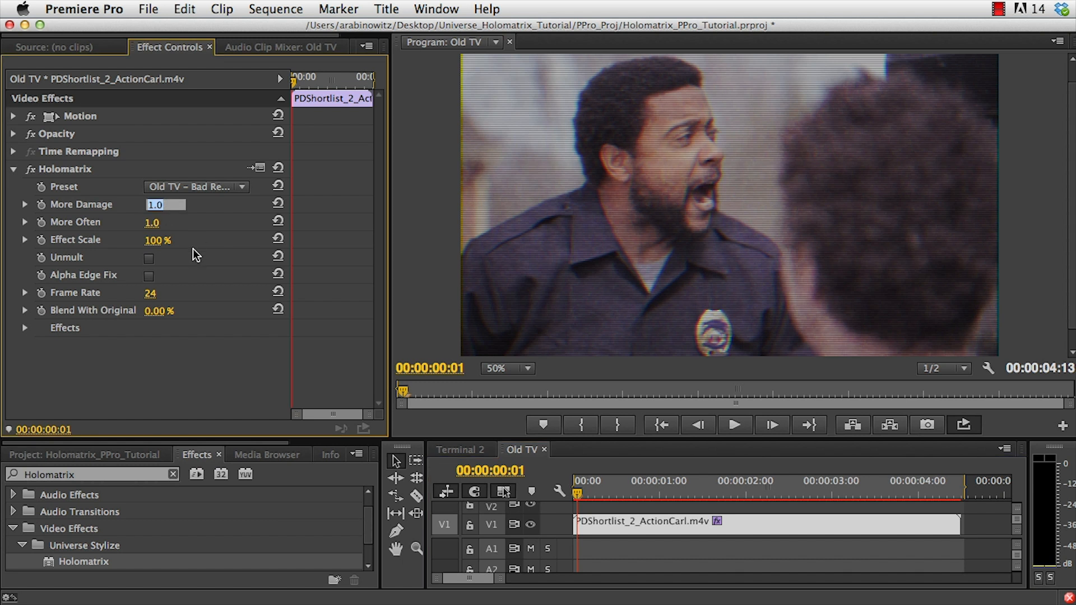
text(3)
key(Return)
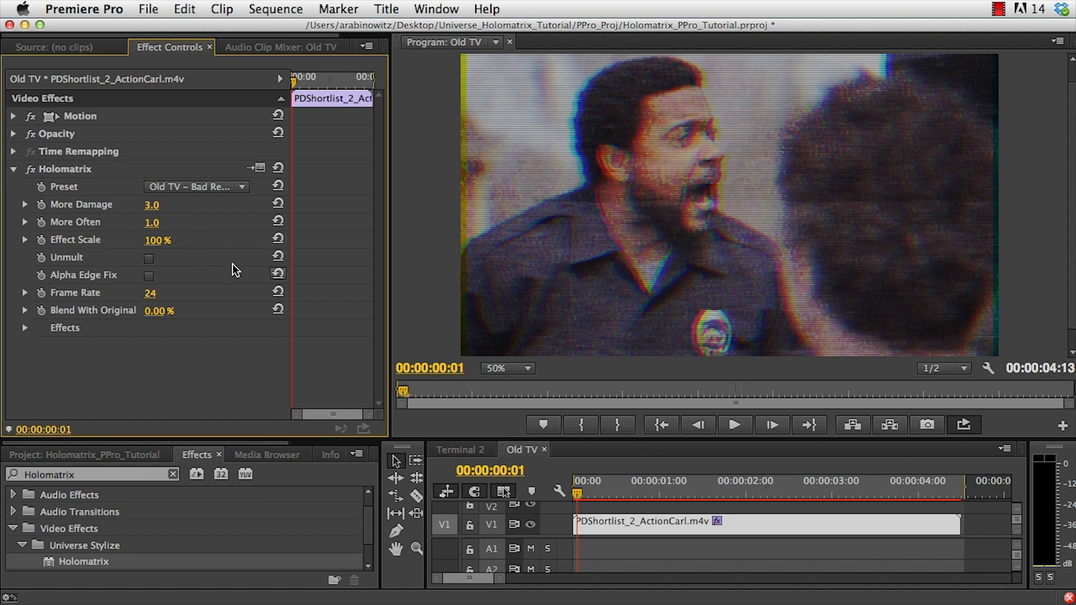
key(space)
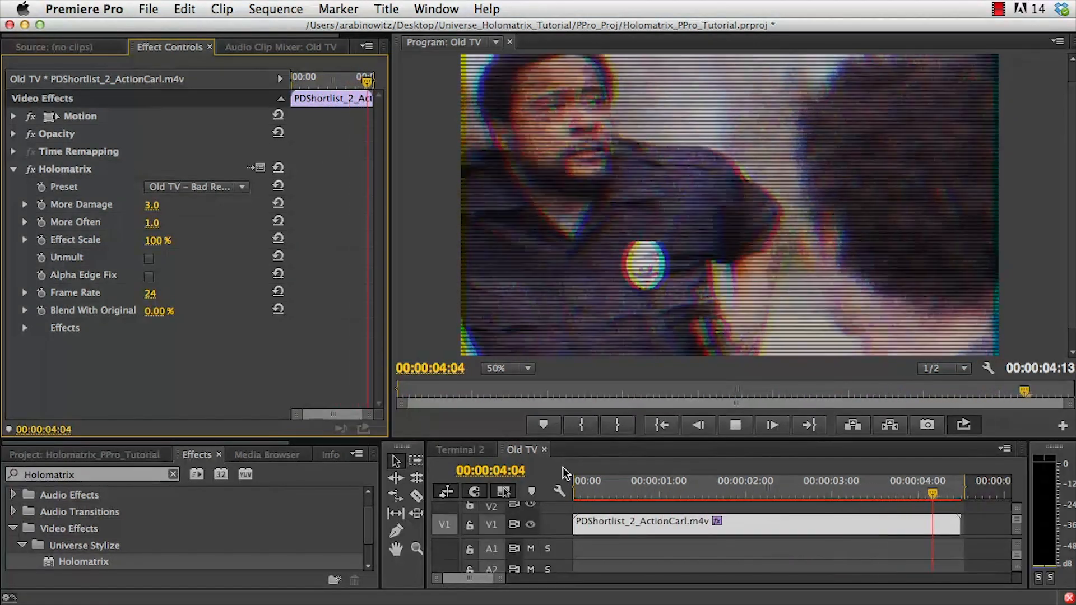
key(grave)
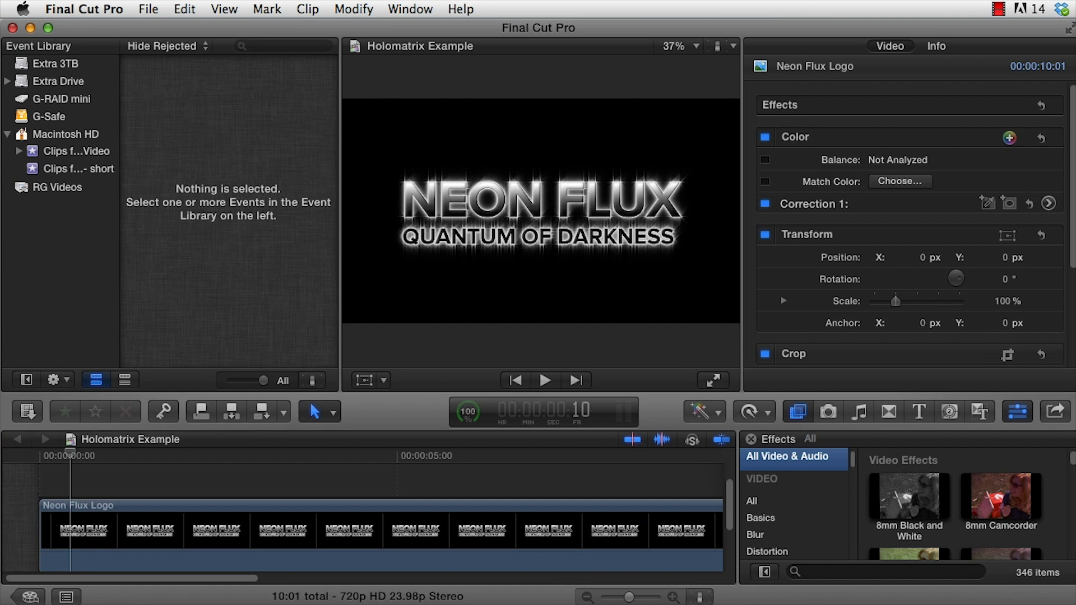
Switch to Final Cut Pro, apply Holomatrix from Universe Stylize to the Neon Flux Logo clip, and play it.
drag(855, 465, 843, 528)
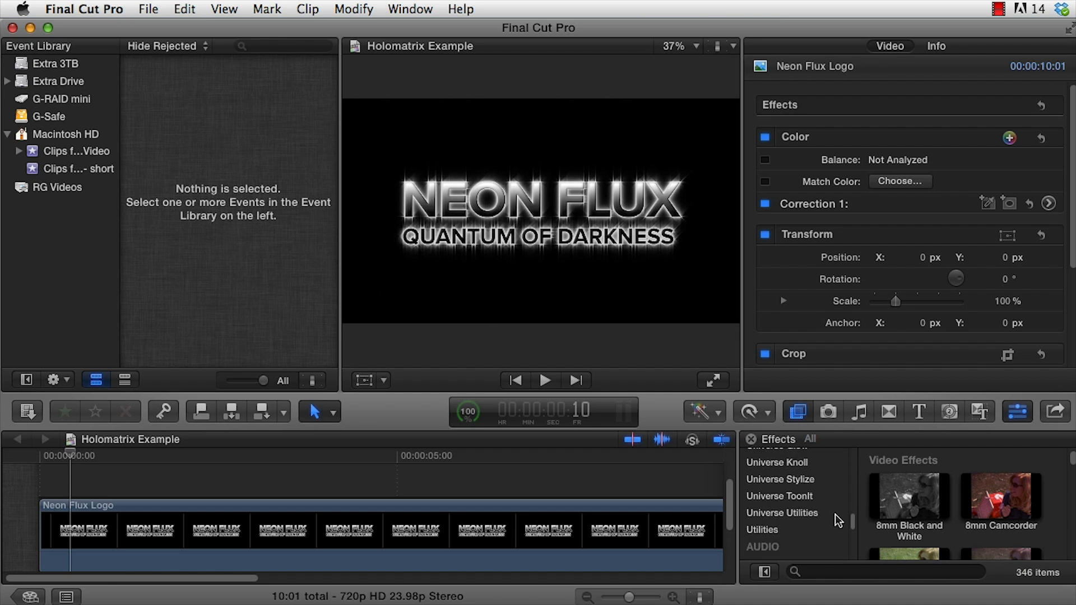
click(800, 480)
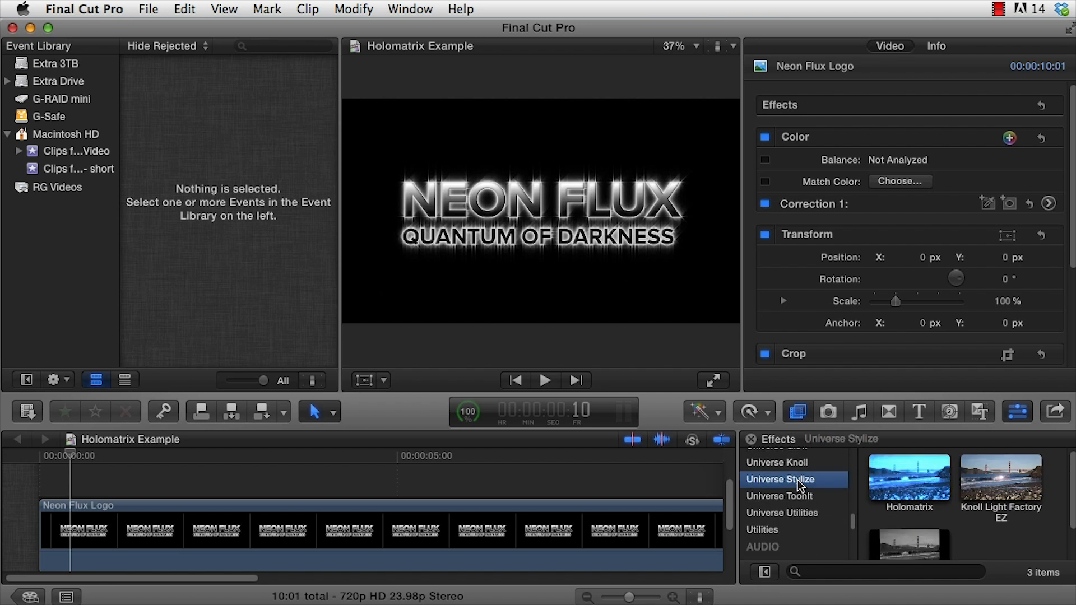
drag(908, 476, 531, 527)
key(space)
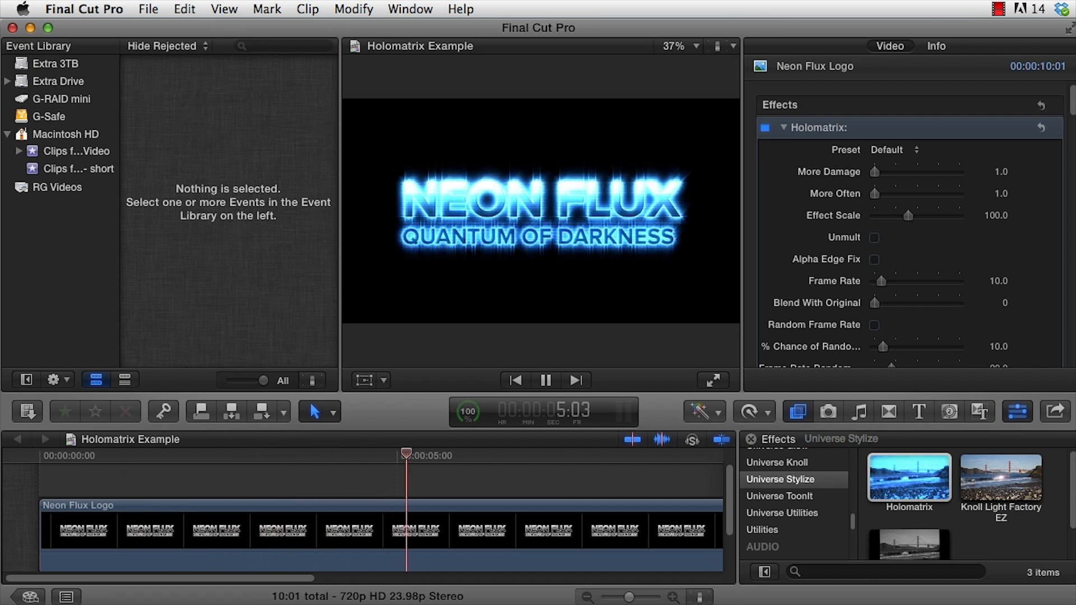
key(space)
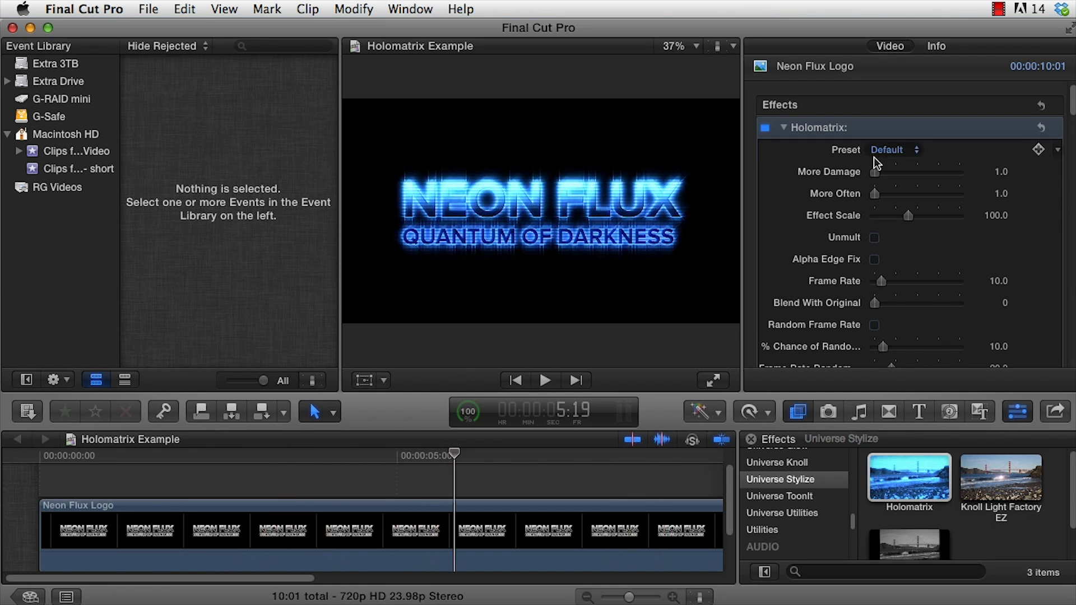